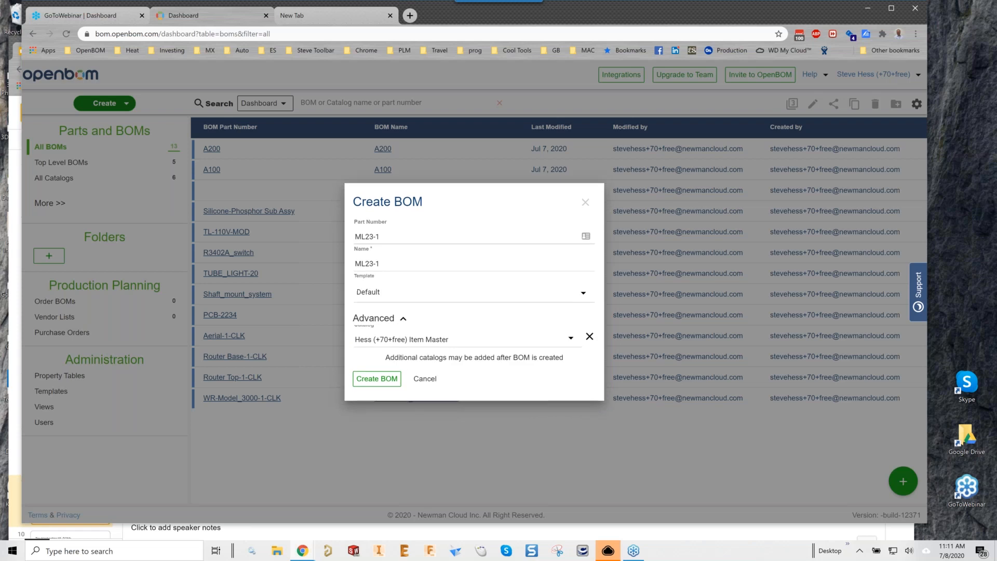
# Create the ML23-1 BOM with no catalog, then add three more empty rows.
pyautogui.click(590, 340)
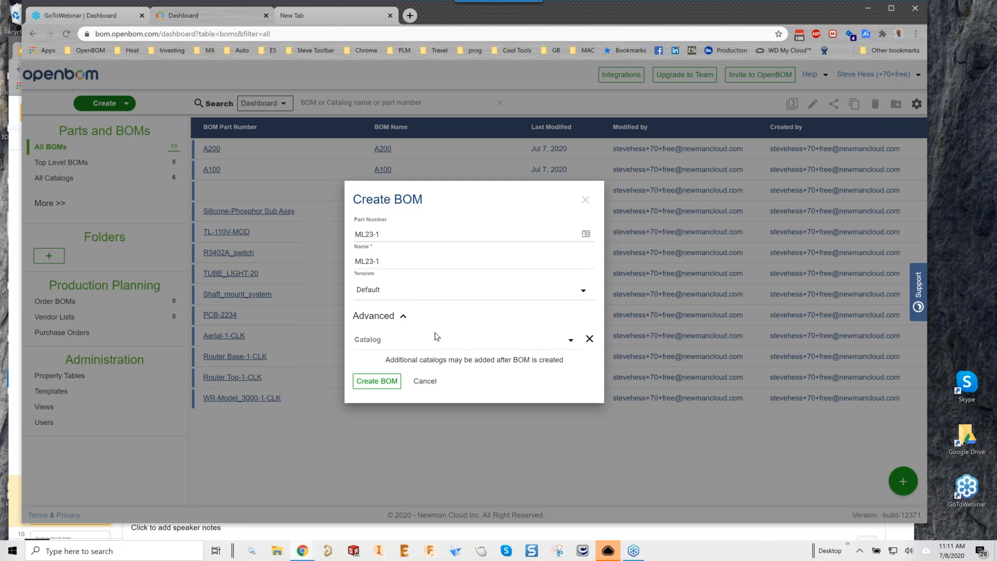
pyautogui.click(377, 381)
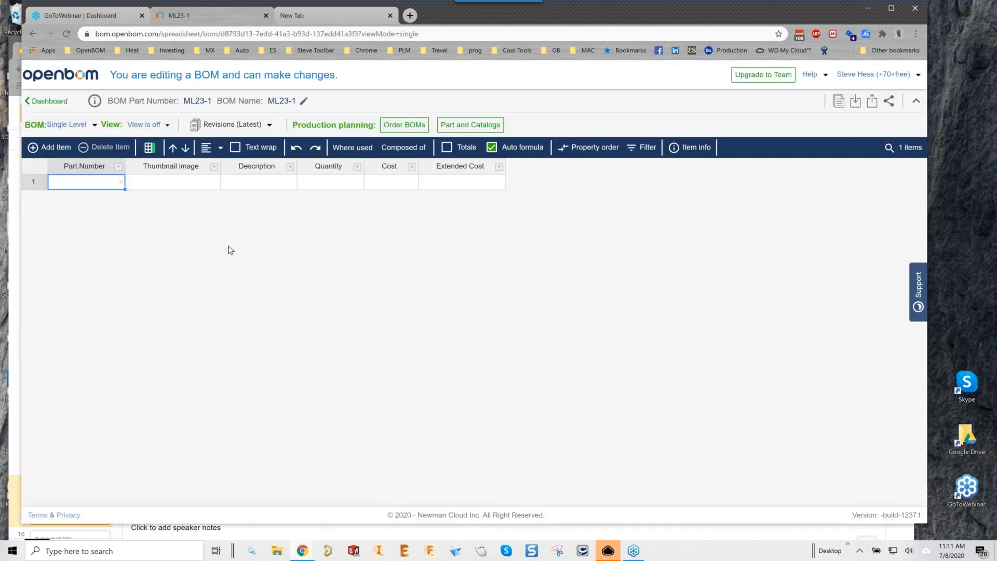
pyautogui.click(55, 151)
pyautogui.click(57, 151)
pyautogui.click(61, 150)
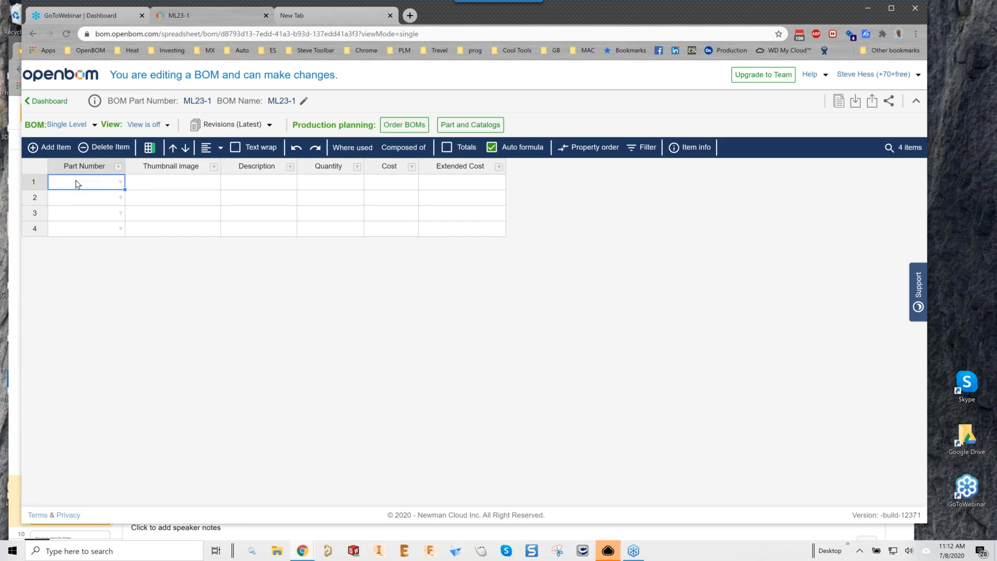
# Enter part numbers 101, 102, 103 and 104 down the four rows.
pyautogui.write('101')
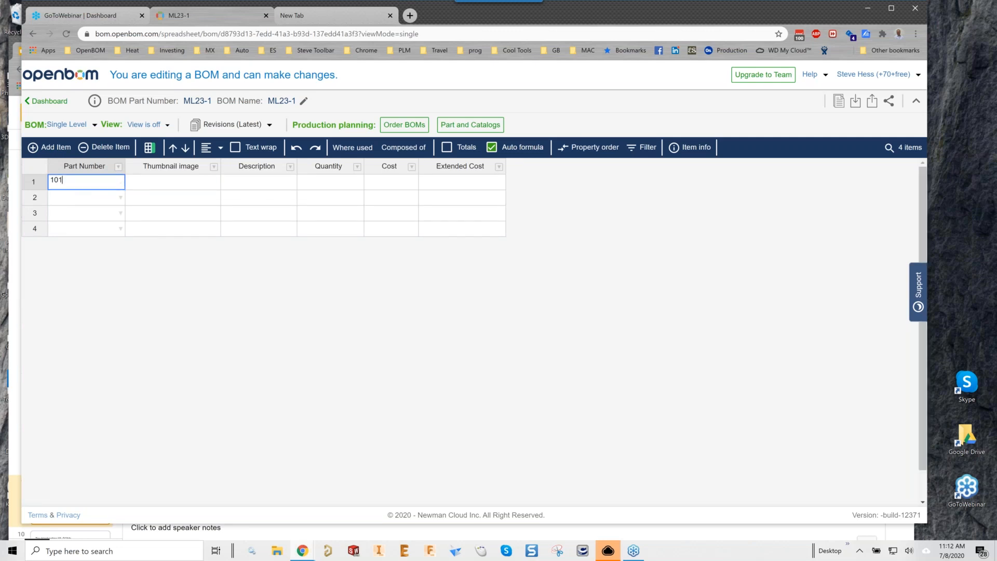
pyautogui.press('Return')
pyautogui.write('102')
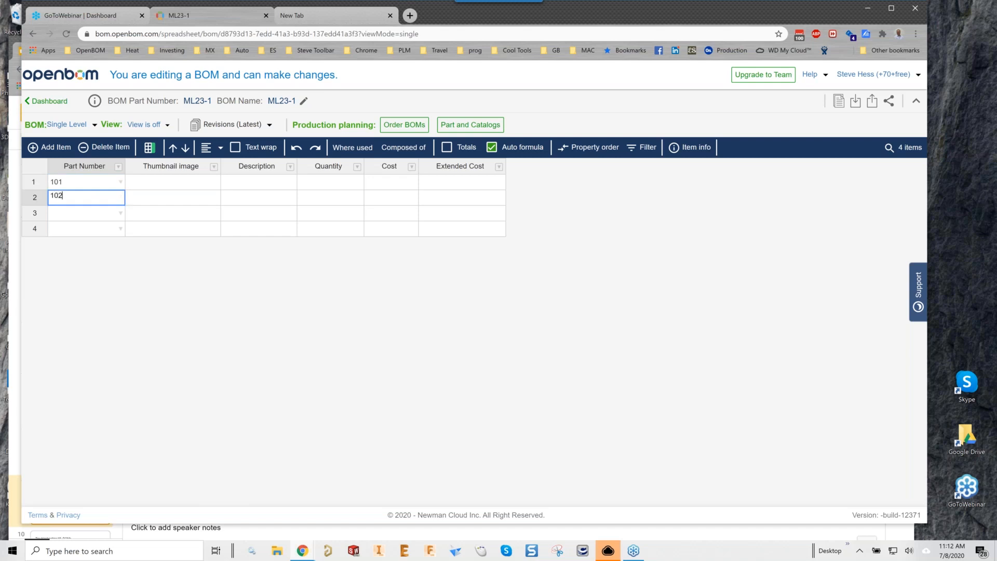
pyautogui.press('Return')
pyautogui.write('103')
pyautogui.press('Return')
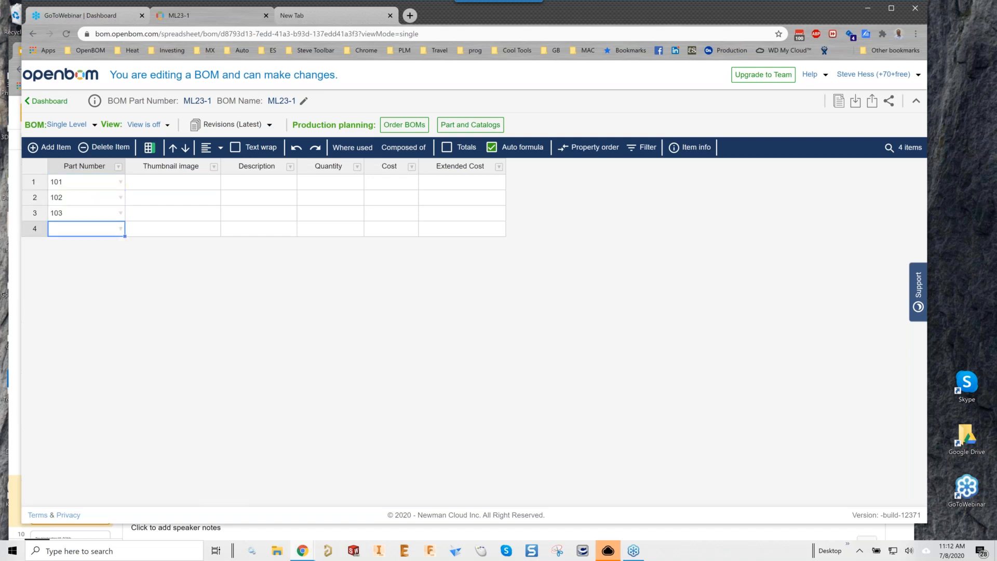
pyautogui.write('104')
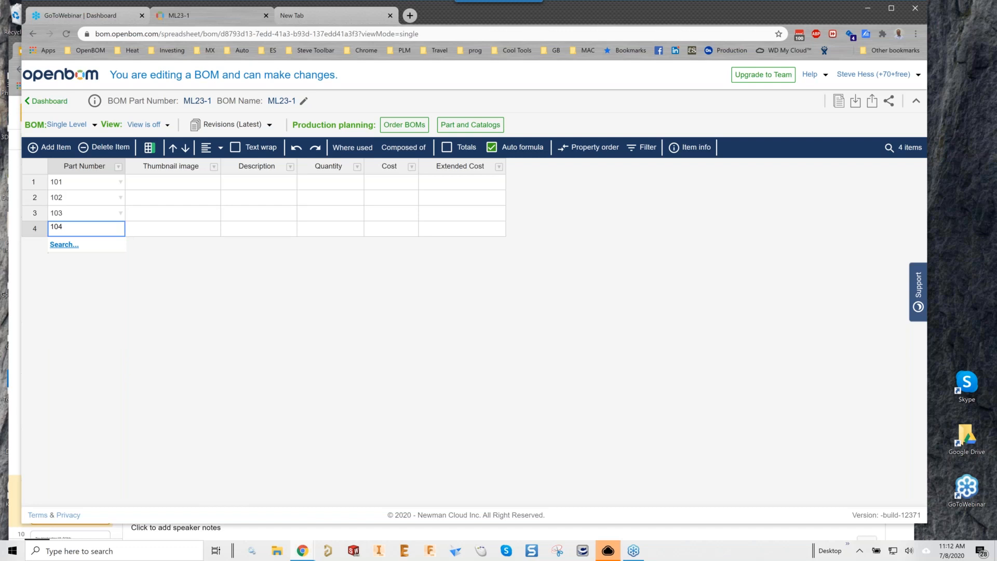
pyautogui.press('Return')
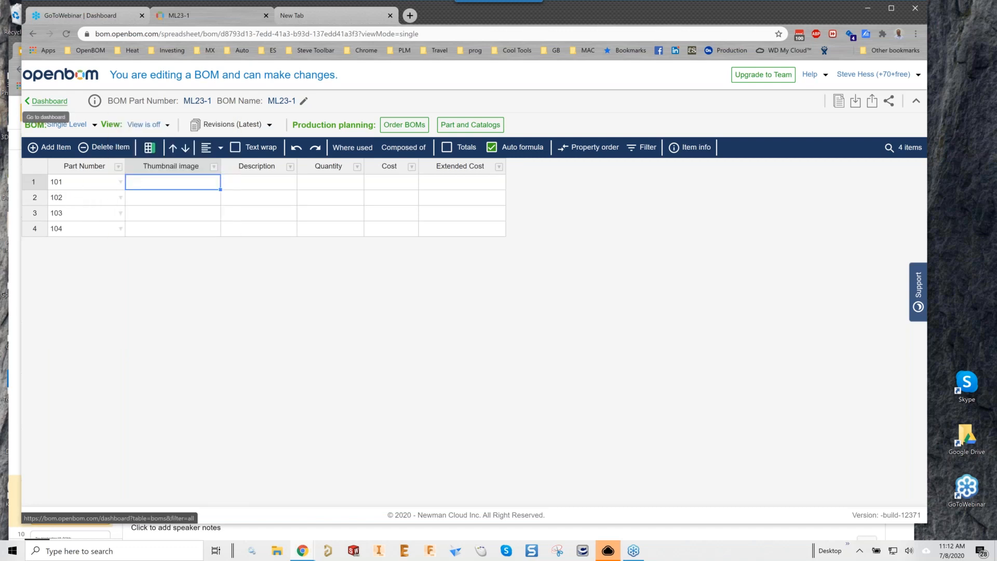
# Open the Dashboard in a separate browser tab, then go back to ML23-1.
pyautogui.middleClick(49, 101)
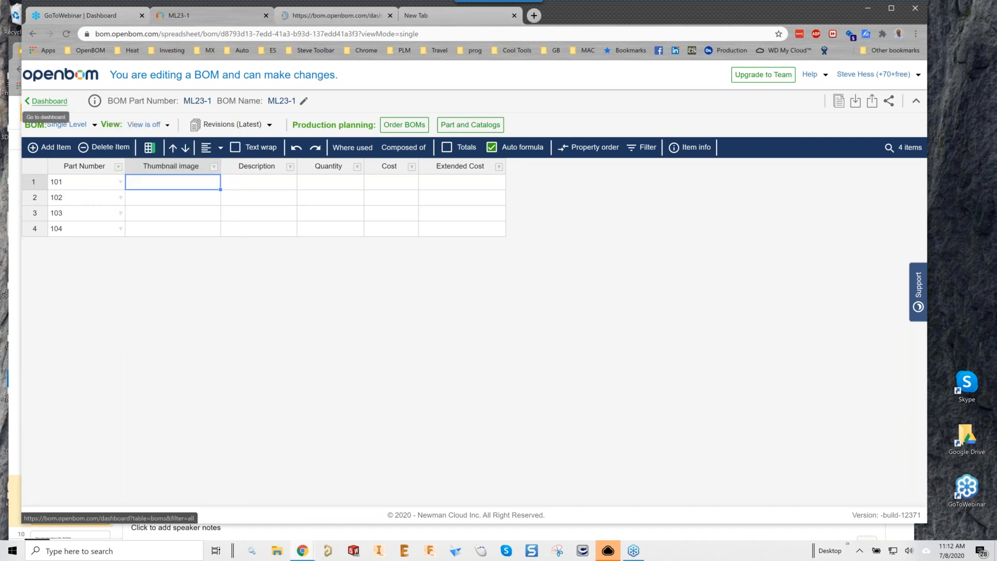
pyautogui.click(345, 16)
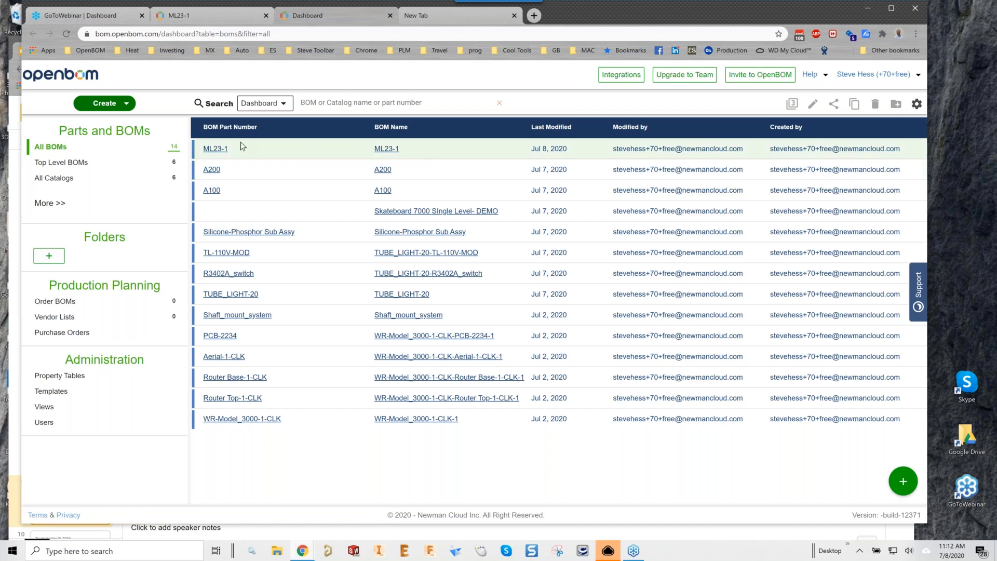
pyautogui.click(198, 21)
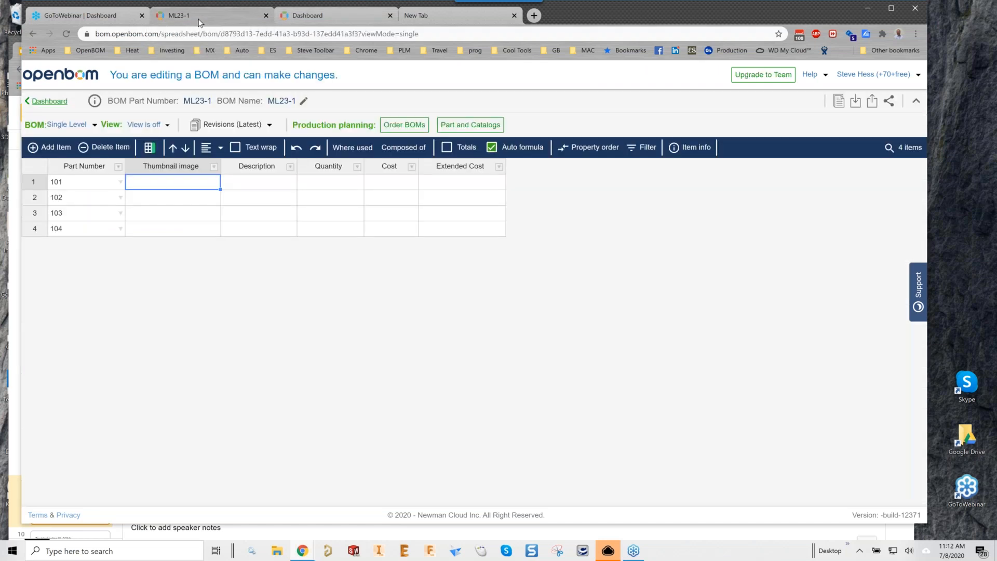
# Fill the Description column with P1, P2, P3 and P4 for parts 101–104.
pyautogui.click(246, 187)
pyautogui.write('P1')
pyautogui.press('Return')
pyautogui.write('P2')
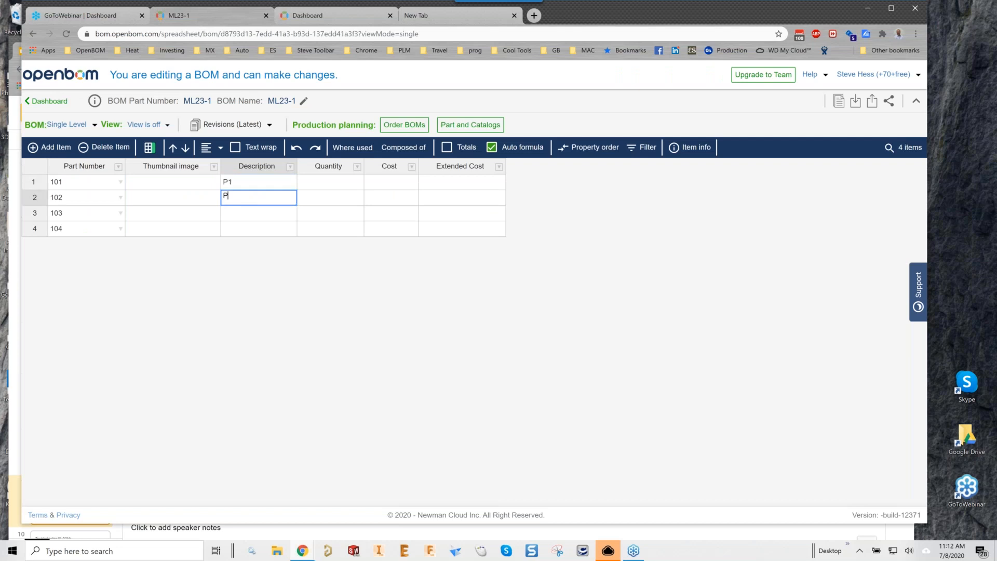
pyautogui.press('Return')
pyautogui.write('P3')
pyautogui.press('Return')
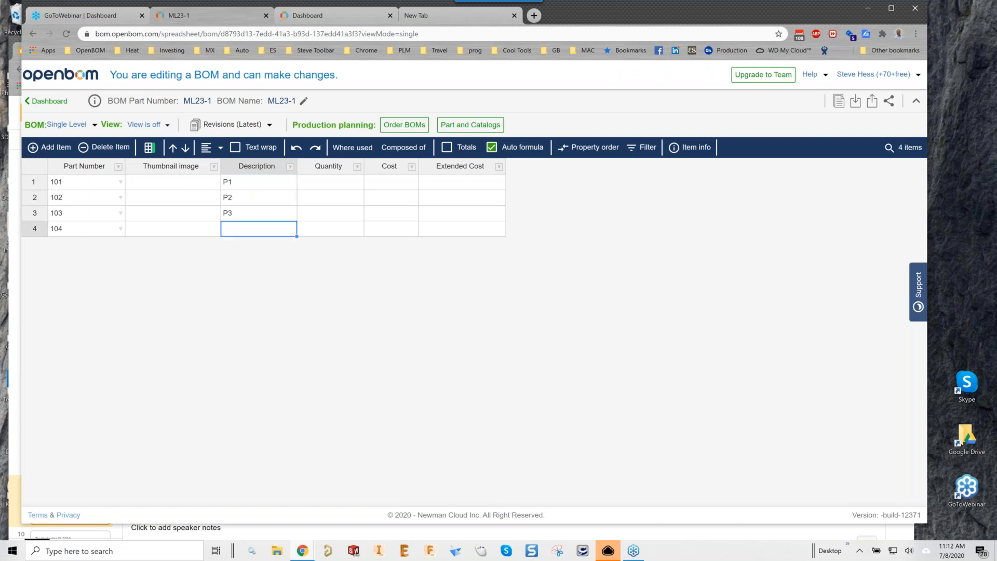
pyautogui.write('P4')
pyautogui.press('Up')
pyautogui.press('Up')
pyautogui.press('Up')
# Enter quantities 1, 2, 3 and 4 for parts 101–104.
pyautogui.press('Right')
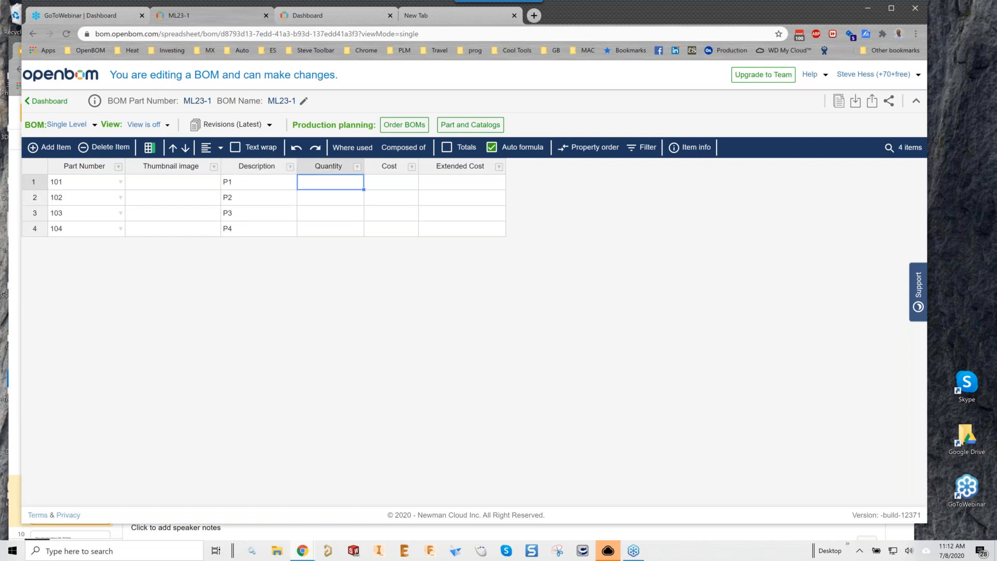
pyautogui.write('1')
pyautogui.press('Return')
pyautogui.write('2')
pyautogui.press('Return')
pyautogui.write('3')
pyautogui.press('Return')
pyautogui.write('4')
pyautogui.press('Return')
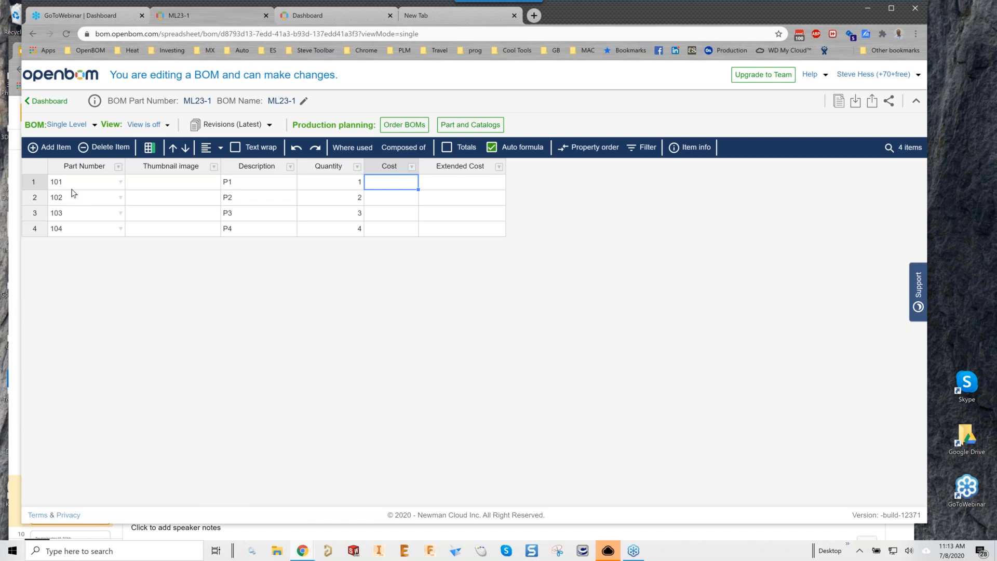
# Switch ML23-1 to Multi-Level and move part 103 a level below 102, making it item 2.1.
pyautogui.click(94, 125)
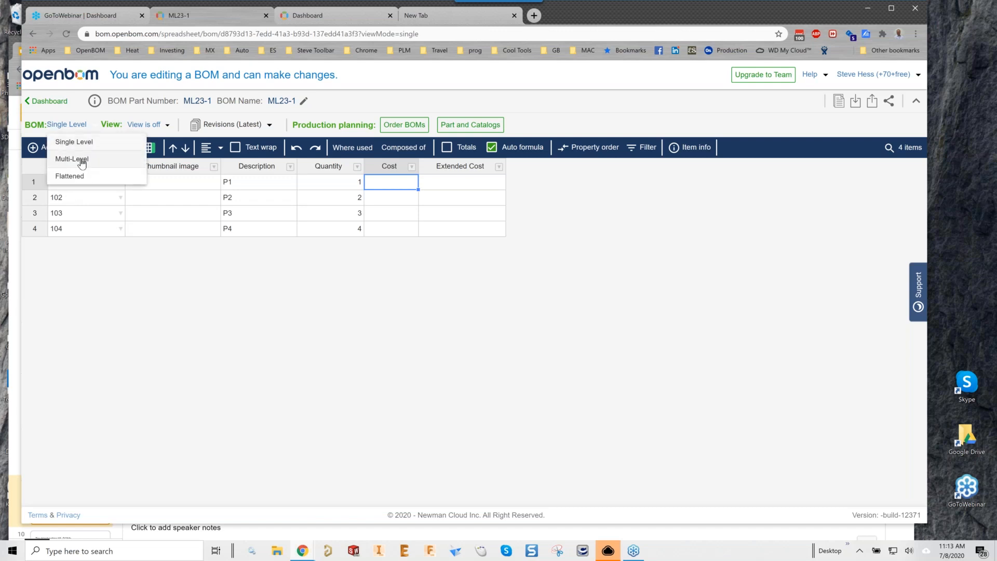
pyautogui.click(82, 162)
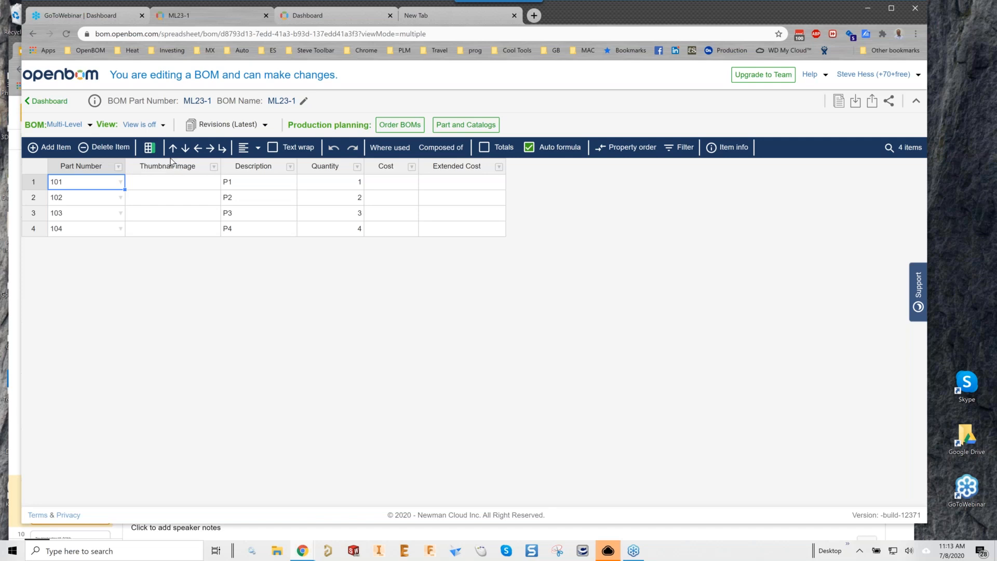
pyautogui.click(44, 215)
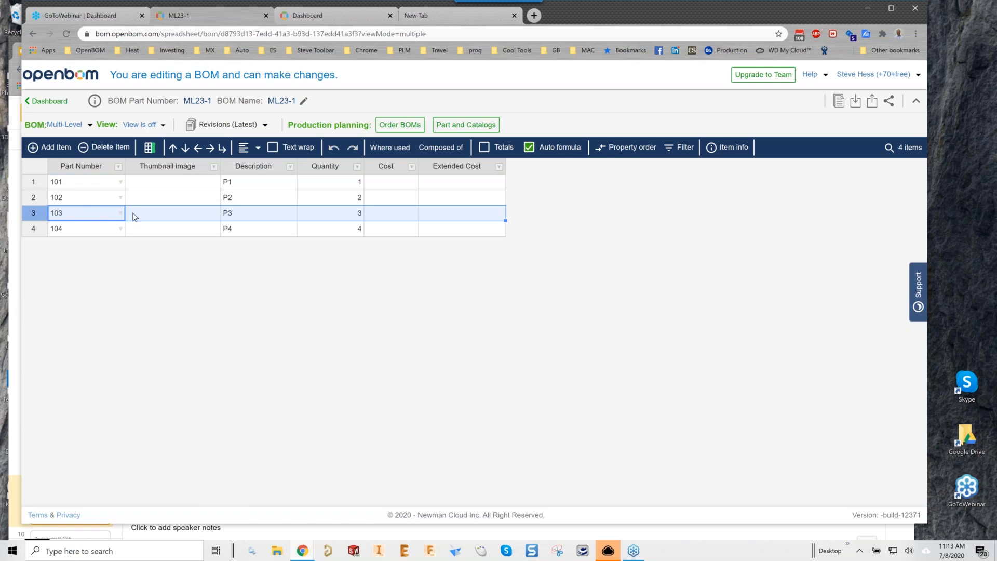
pyautogui.click(212, 149)
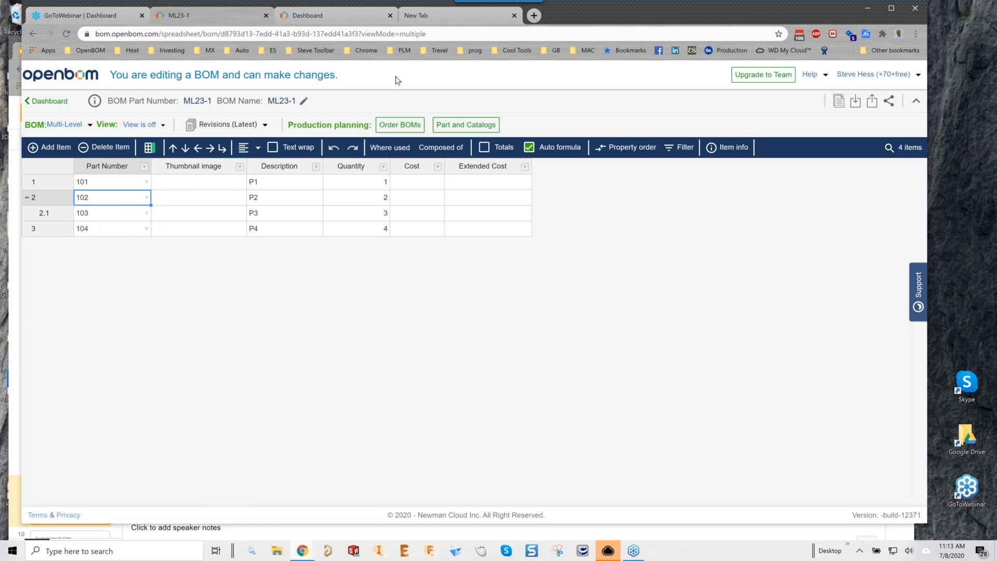
# Reload the dashboard BOM list and open the new 102 BOM to check it holds part 103.
pyautogui.click(32, 33)
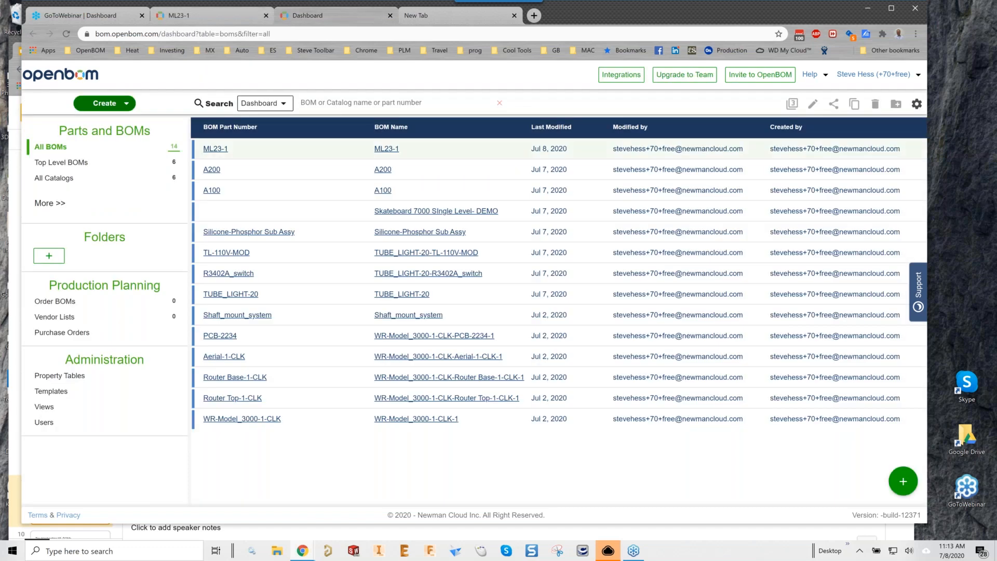
pyautogui.click(67, 39)
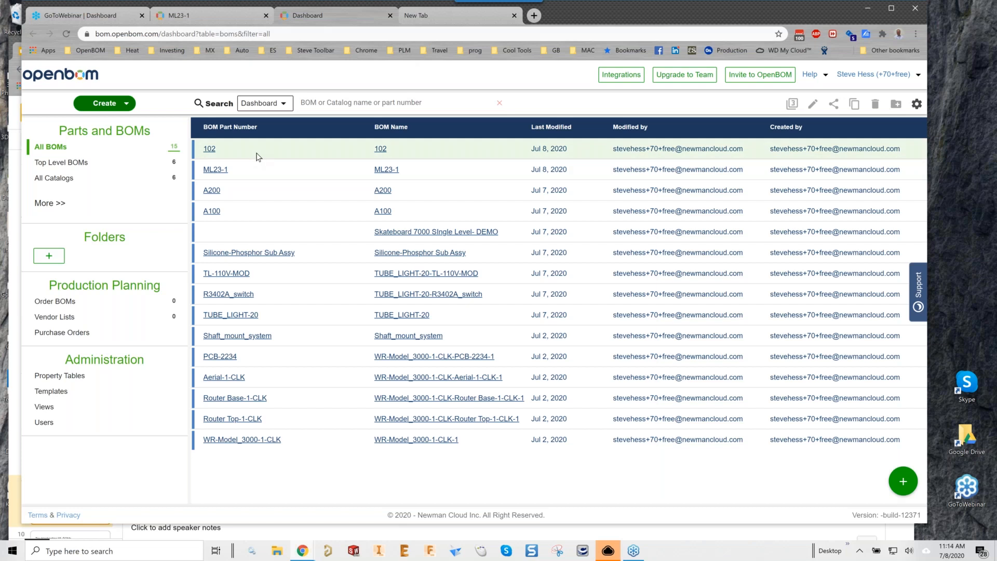
pyautogui.click(210, 151)
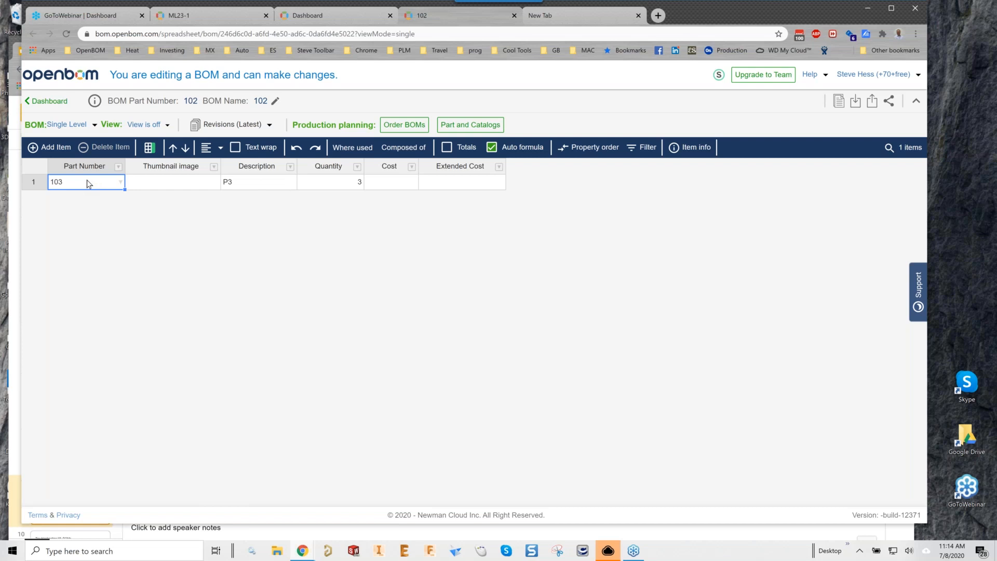
pyautogui.click(189, 18)
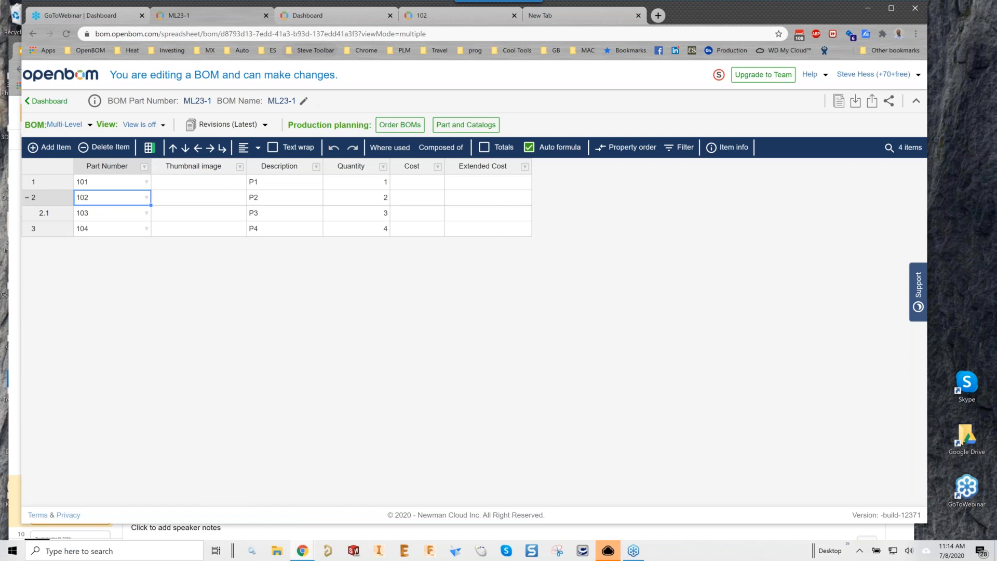
pyautogui.click(321, 14)
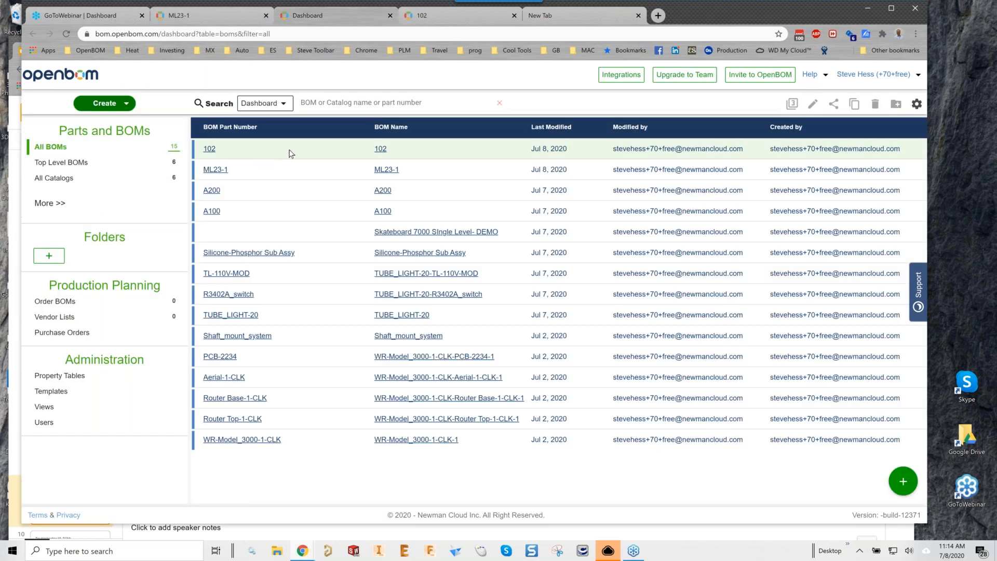
# In the 102 BOM, set part 103's cost to $3.00.
pyautogui.click(431, 21)
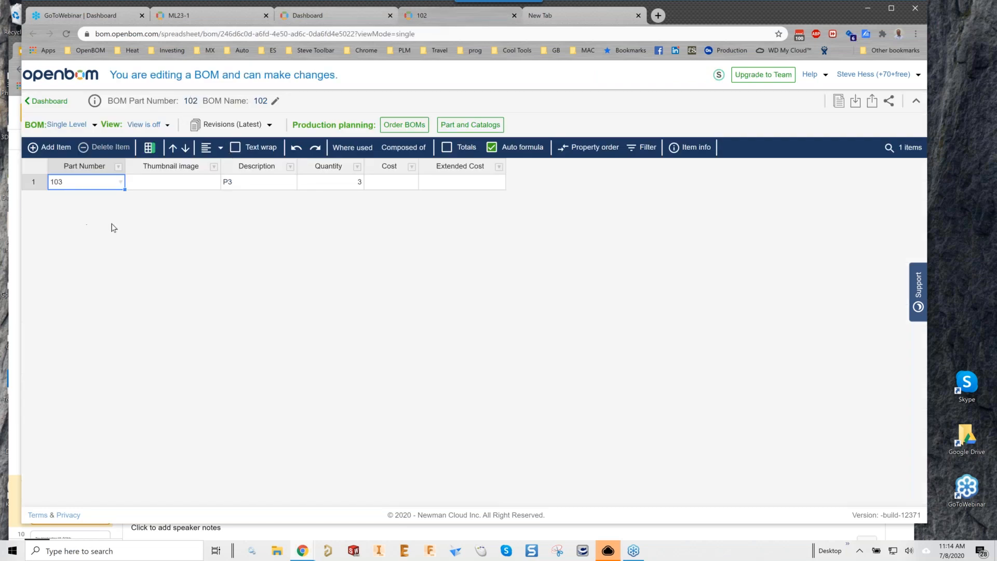
pyautogui.click(391, 185)
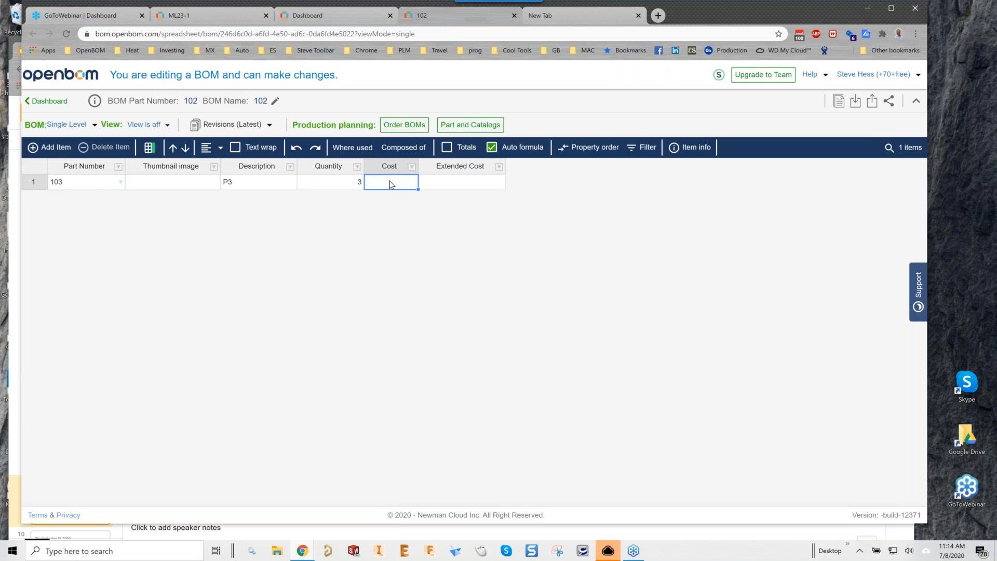
pyautogui.write('3')
pyautogui.press('Tab')
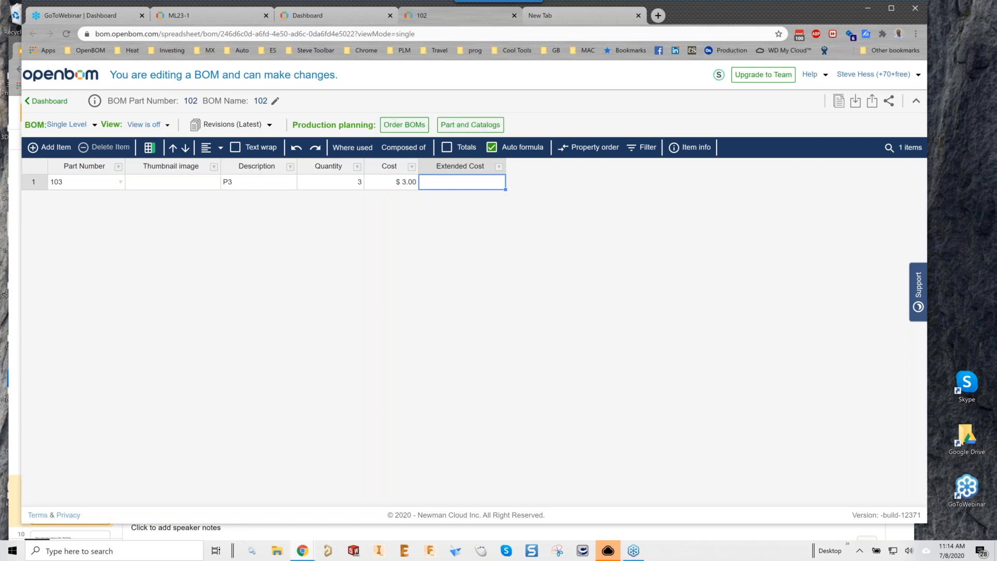
# Check that ML23-1's nested item 2.1 shows the $3.00 cost for part 103.
pyautogui.click(201, 14)
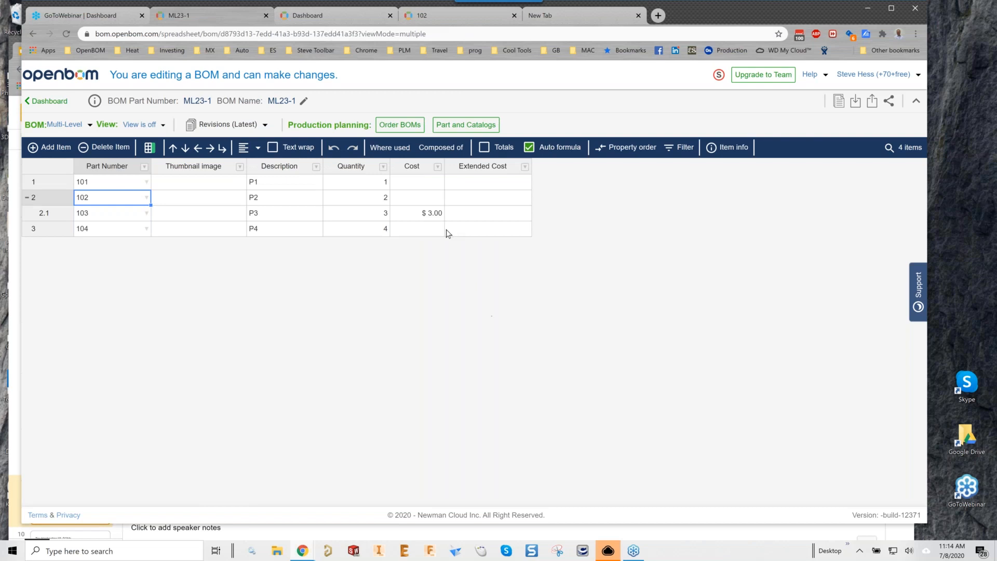
pyautogui.click(426, 214)
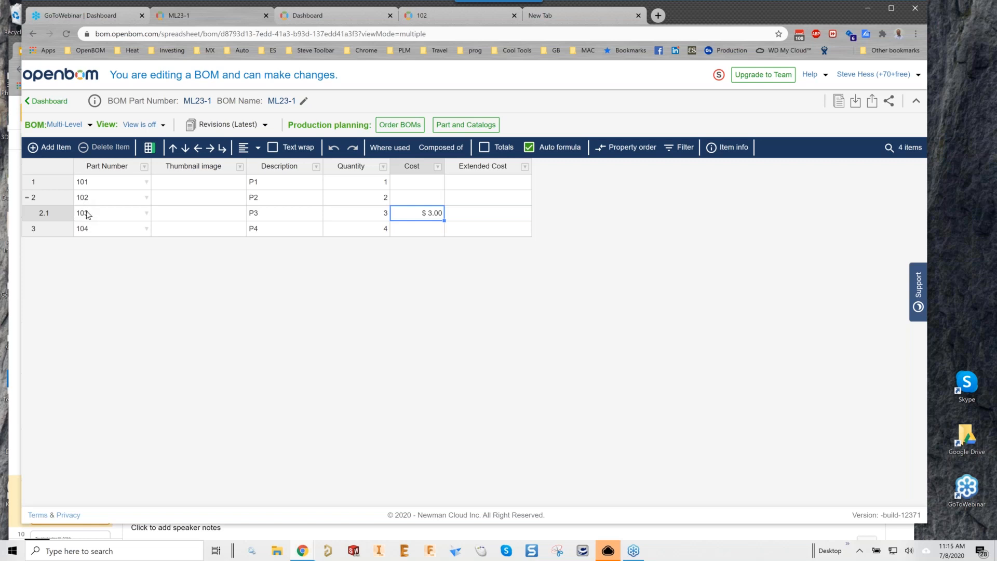
pyautogui.click(59, 202)
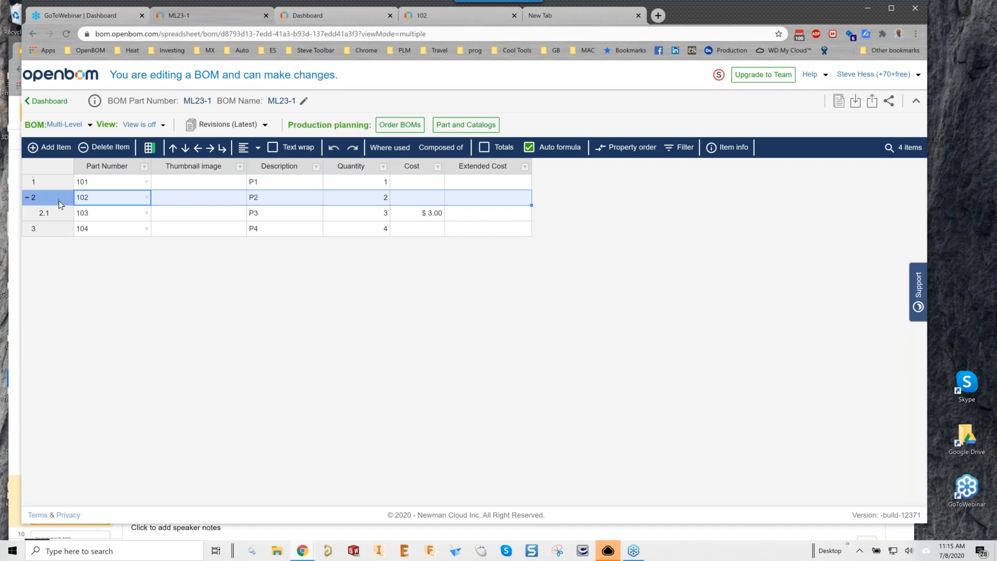
pyautogui.click(435, 18)
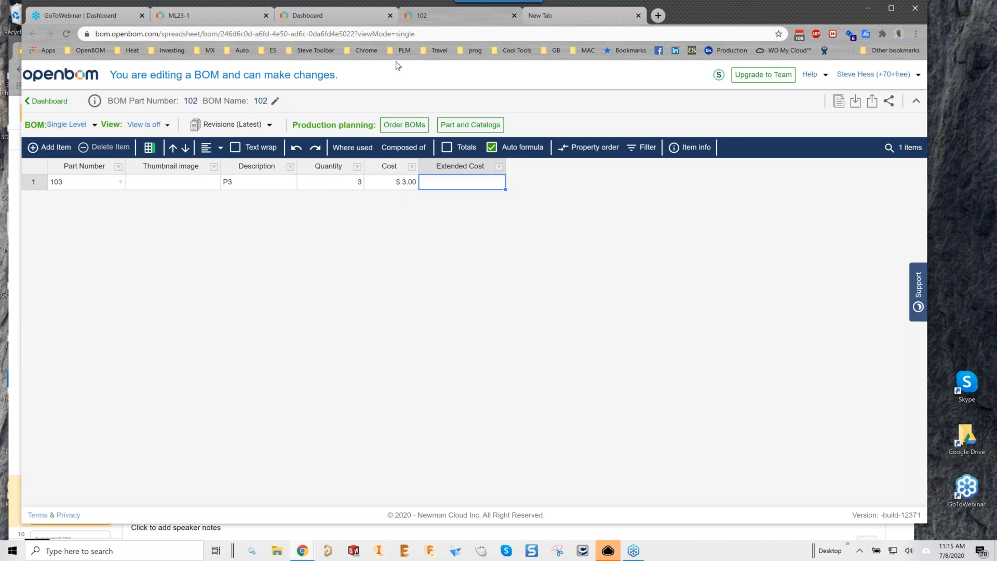
pyautogui.click(215, 22)
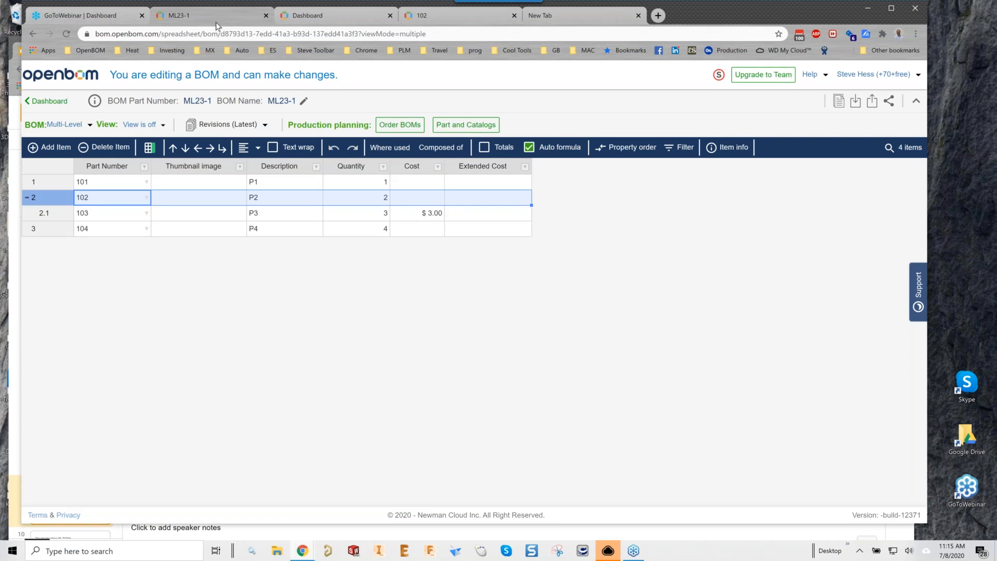
# Glance back at ML23-1, then settle on the dashboard's list of 15 BOMs.
pyautogui.click(318, 20)
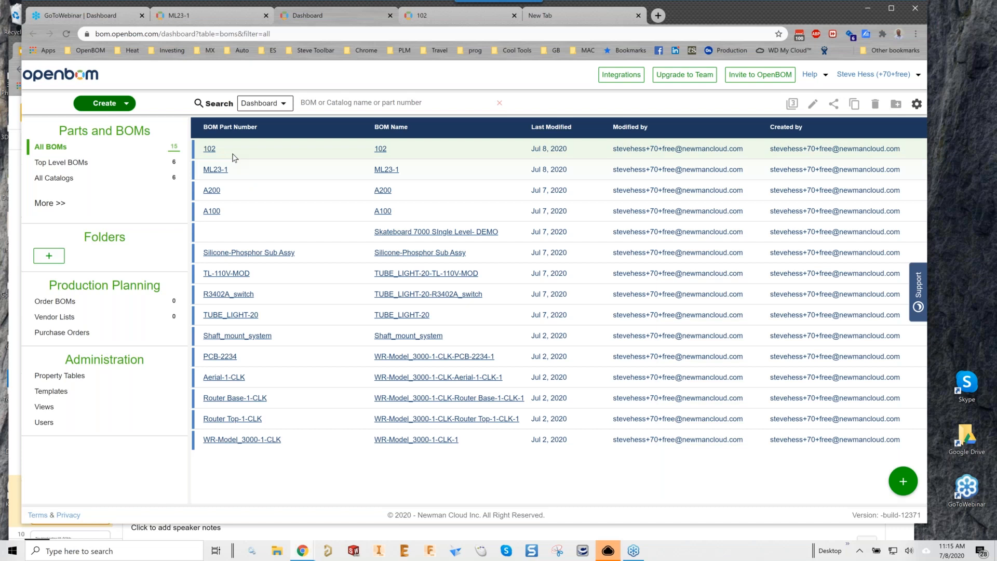
pyautogui.click(195, 14)
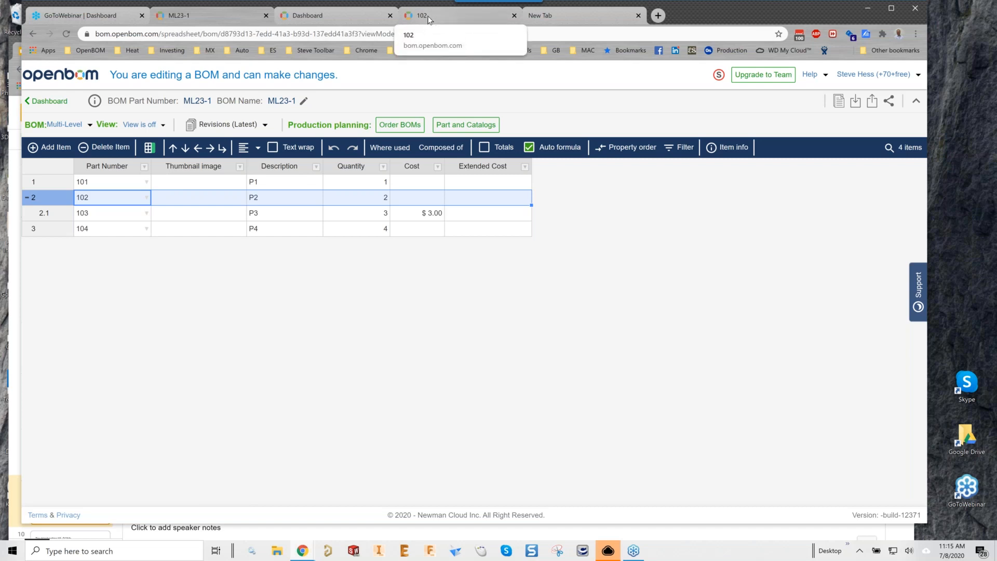
pyautogui.click(344, 14)
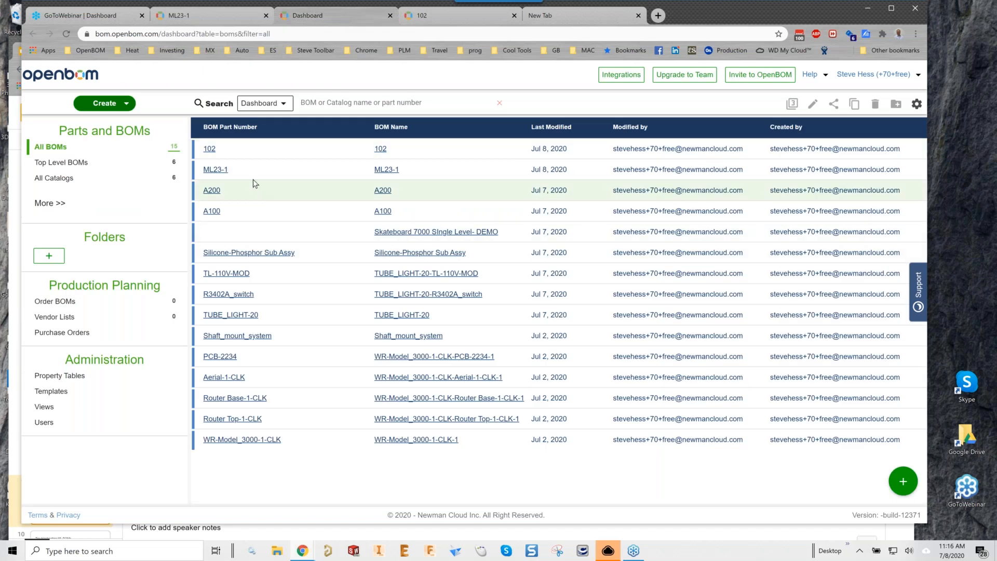
# Create BOM ML23-2 as both part number and name, with the catalog cleared under Advanced.
pyautogui.click(120, 106)
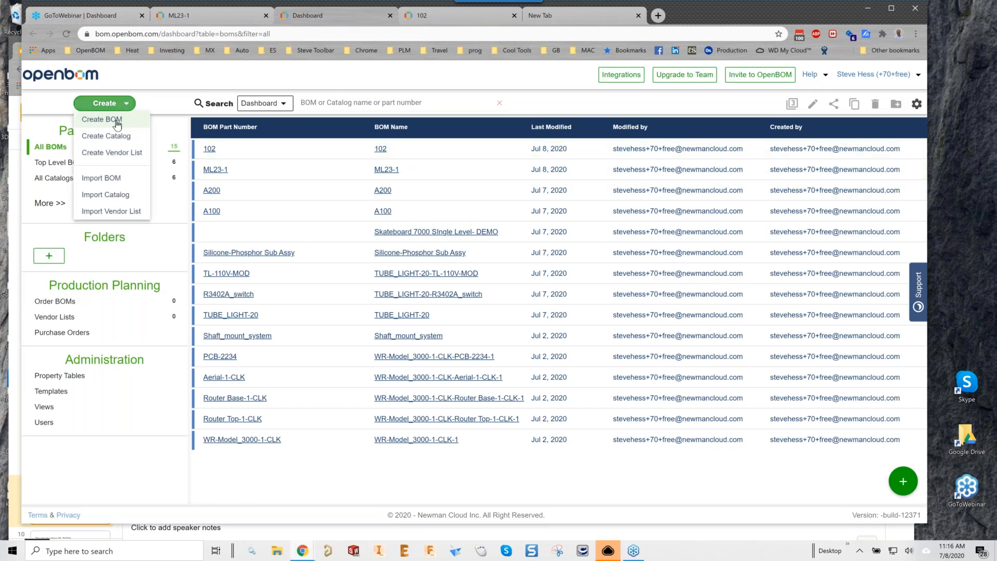
pyautogui.click(117, 120)
pyautogui.click(361, 253)
pyautogui.write('ML23-2')
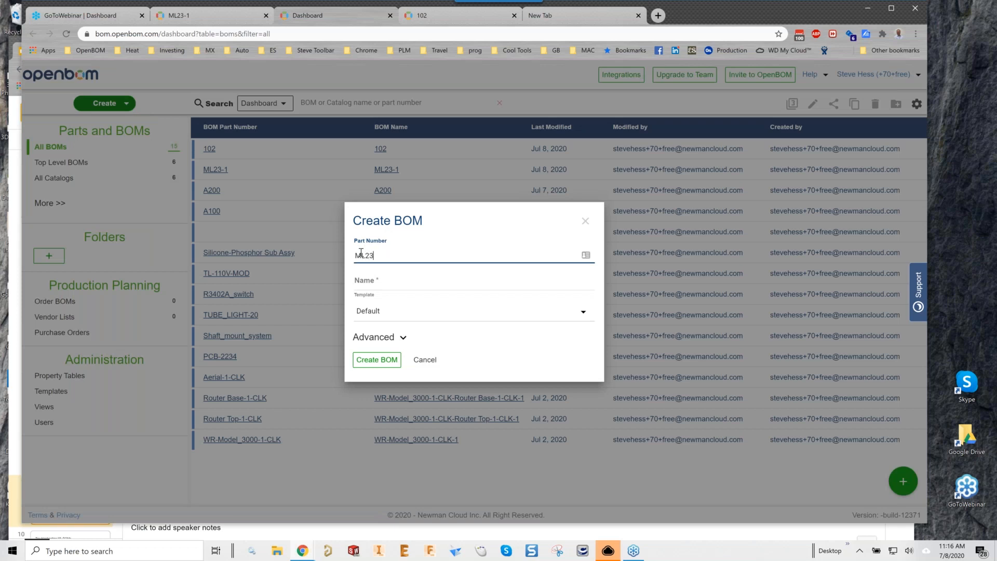
pyautogui.press('Tab')
pyautogui.press('Tab')
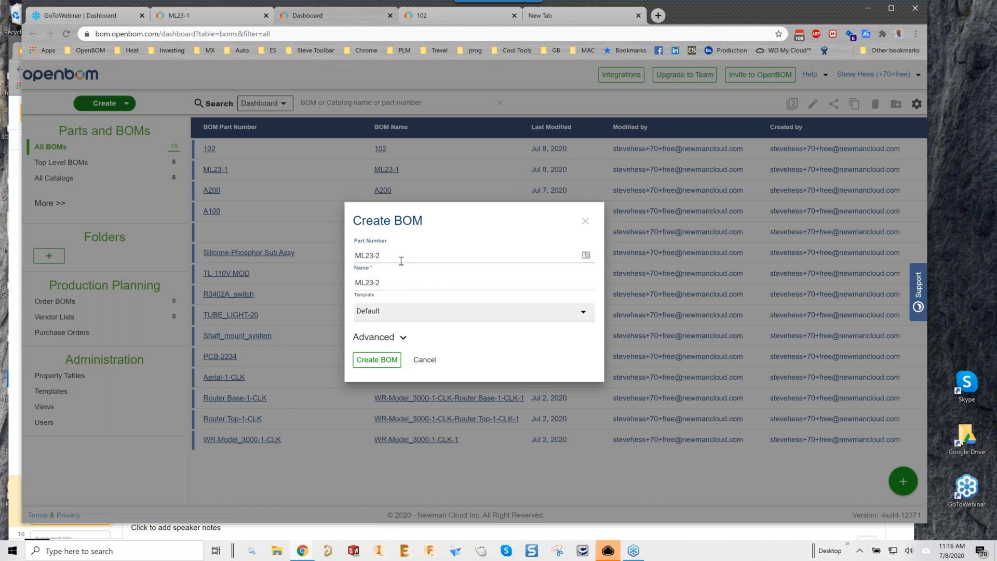
pyautogui.click(403, 337)
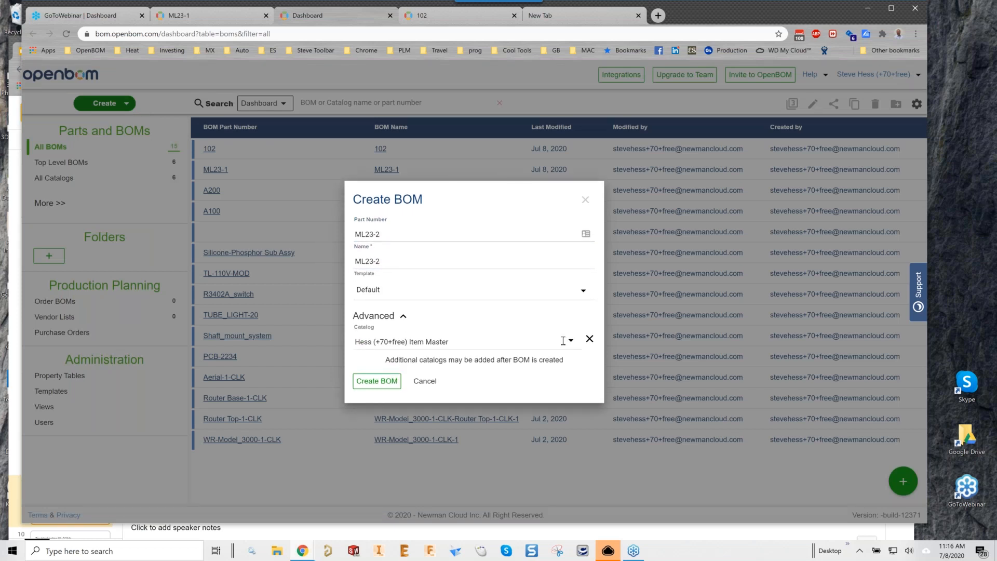
pyautogui.click(590, 339)
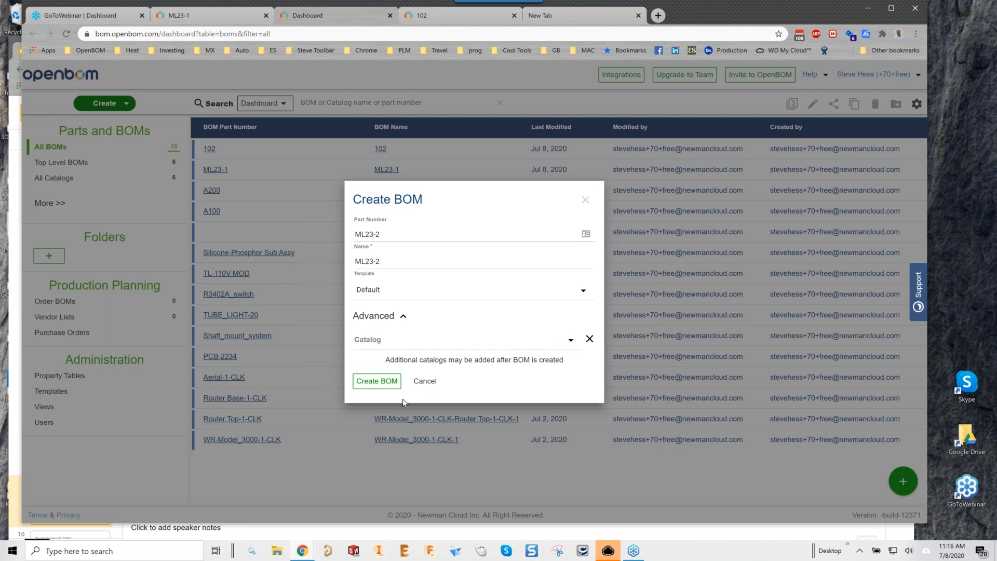
pyautogui.click(375, 384)
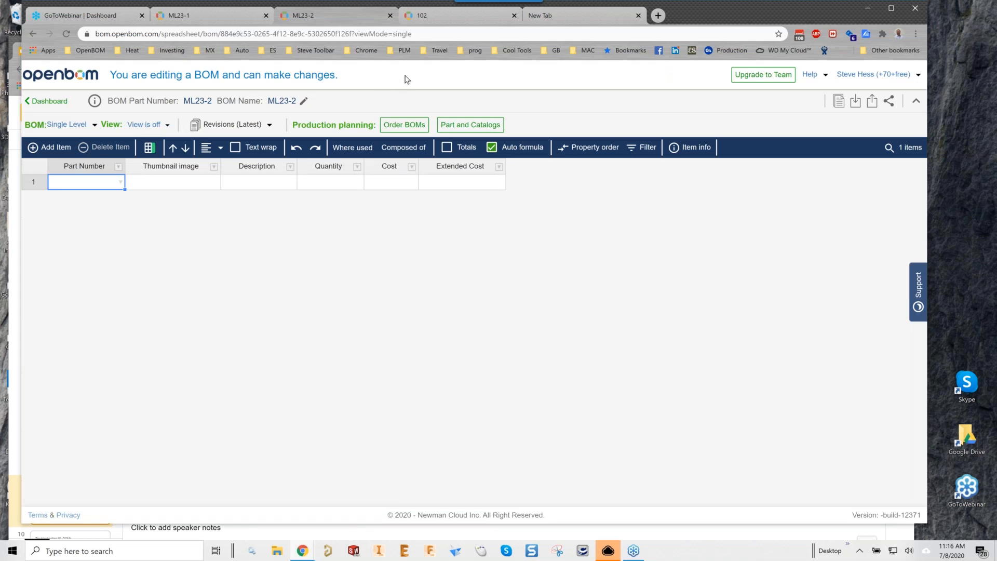
# Open the Dashboard in a new browser tab, then return to ML23-2.
pyautogui.keyDown('ctrl'); pyautogui.click(49, 102); pyautogui.keyUp('ctrl')
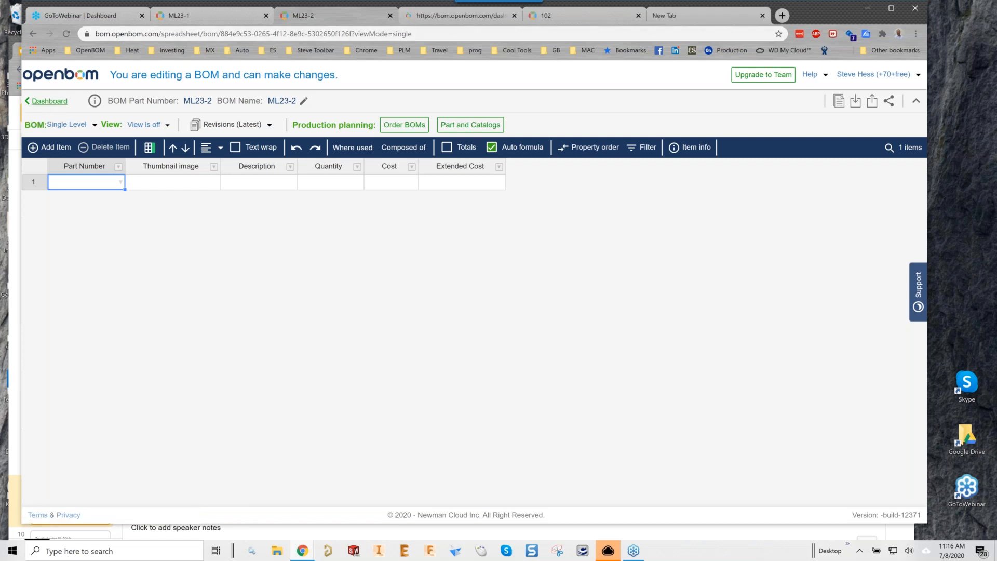
pyautogui.click(460, 21)
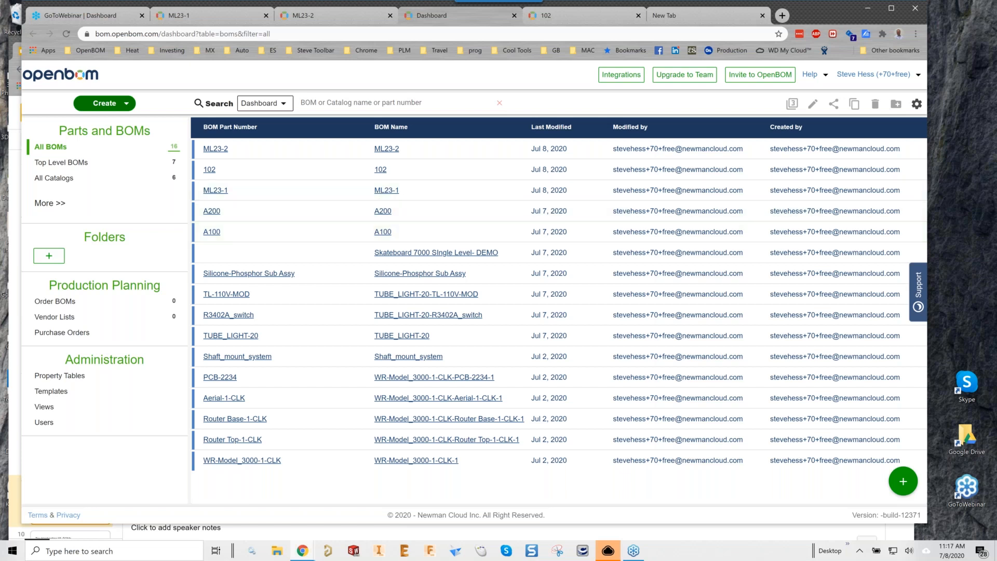
pyautogui.click(325, 20)
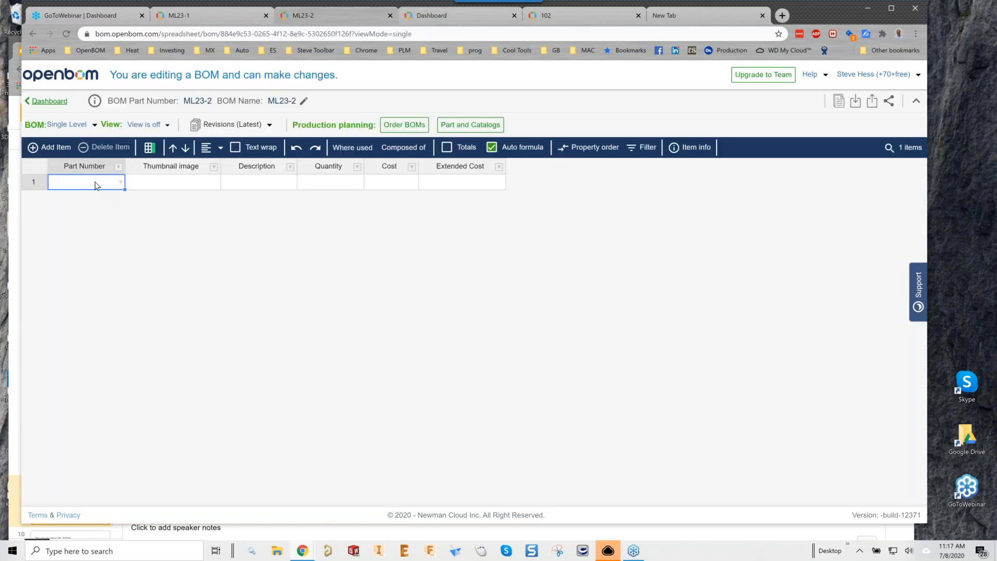
# Enter part A100, add a row, and enter A200 as the new first item.
pyautogui.write('A100')
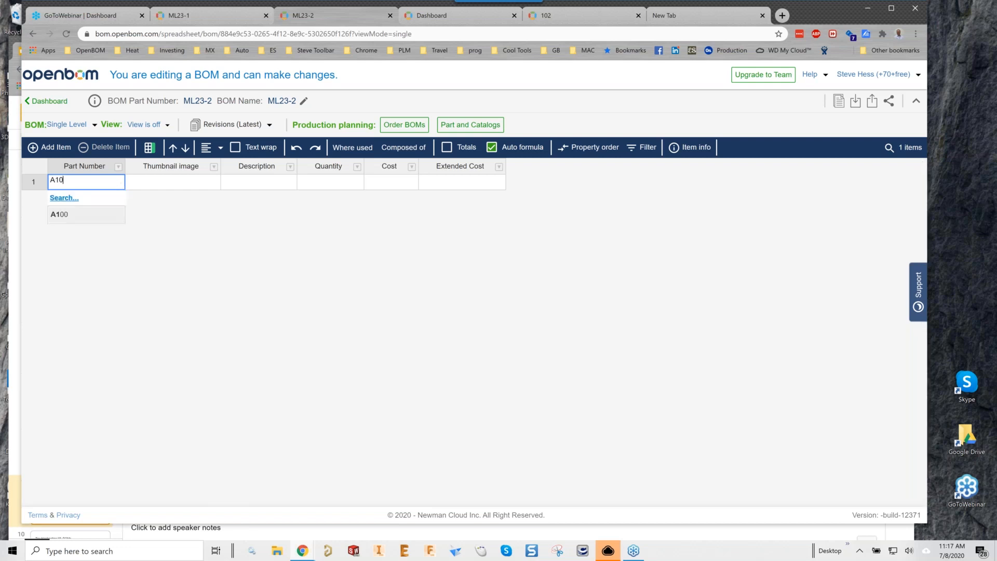
pyautogui.click(171, 183)
pyautogui.click(49, 147)
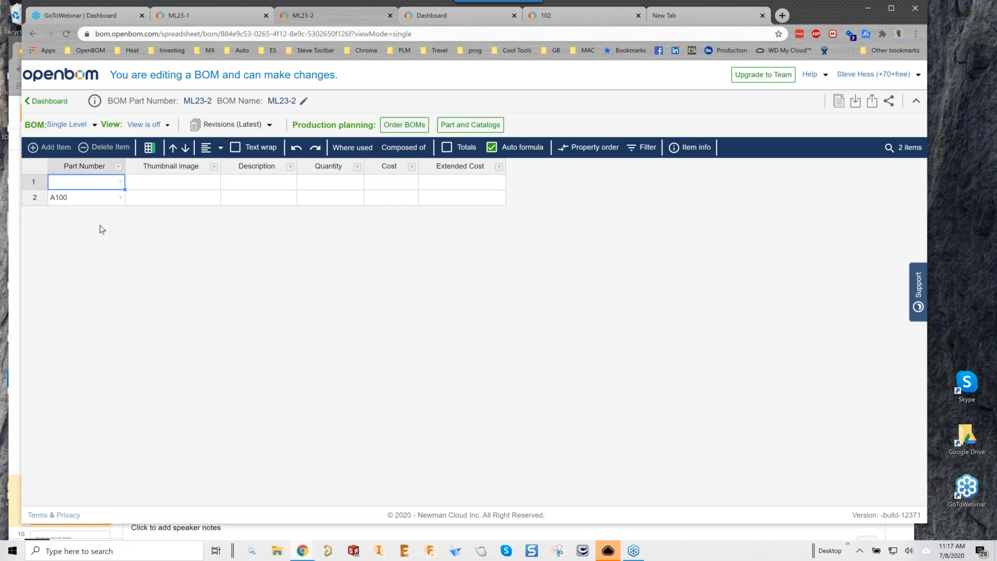
pyautogui.write('A200')
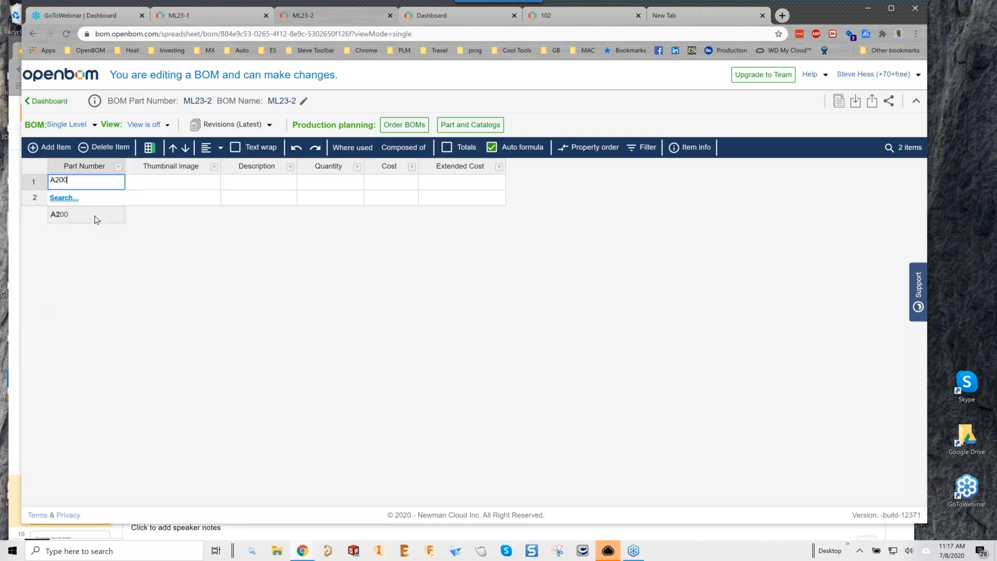
pyautogui.click(182, 197)
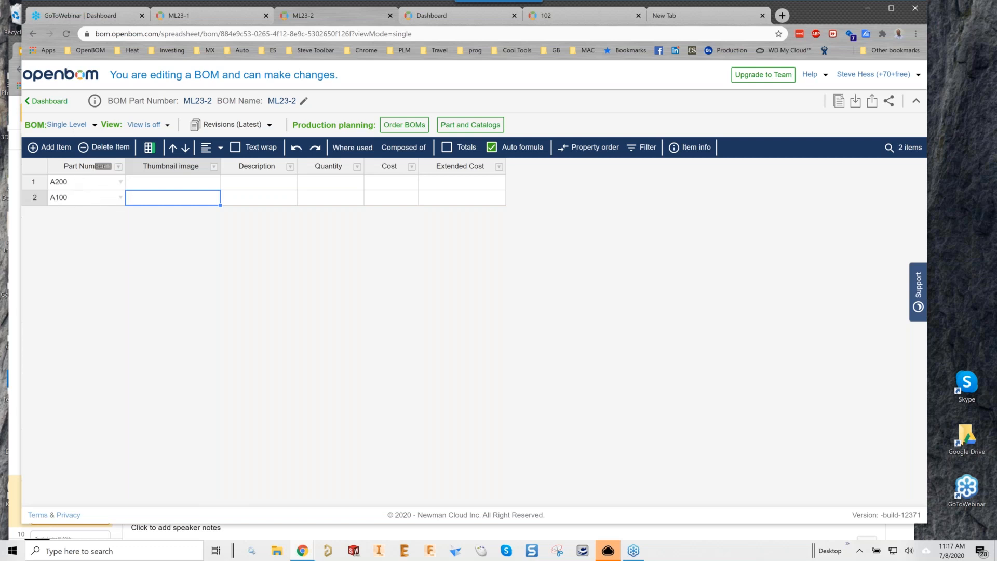
pyautogui.click(73, 124)
# Switch ML23-2 to Multi-Level and expand A200 and A100 to show their parts.
pyautogui.click(74, 158)
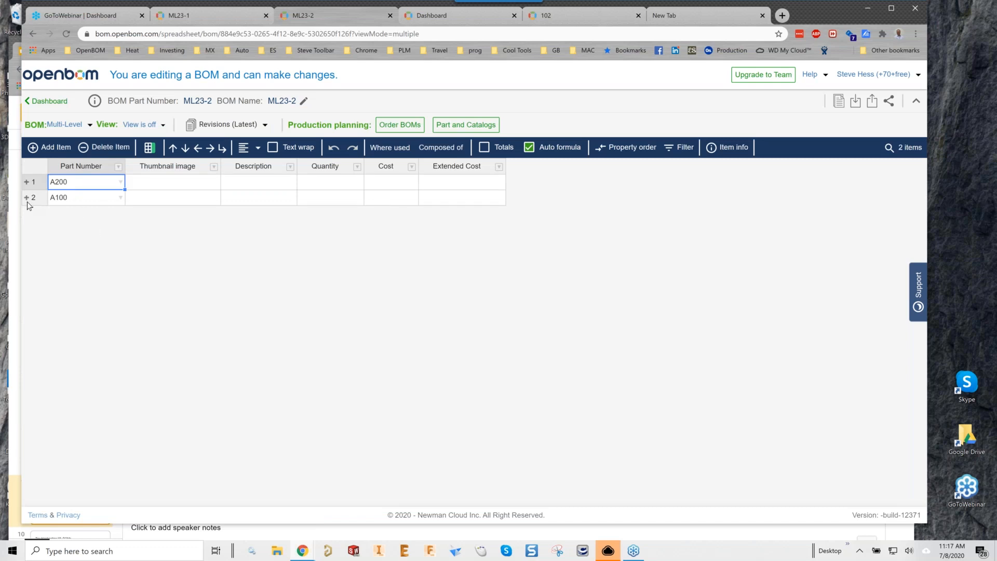
pyautogui.click(27, 182)
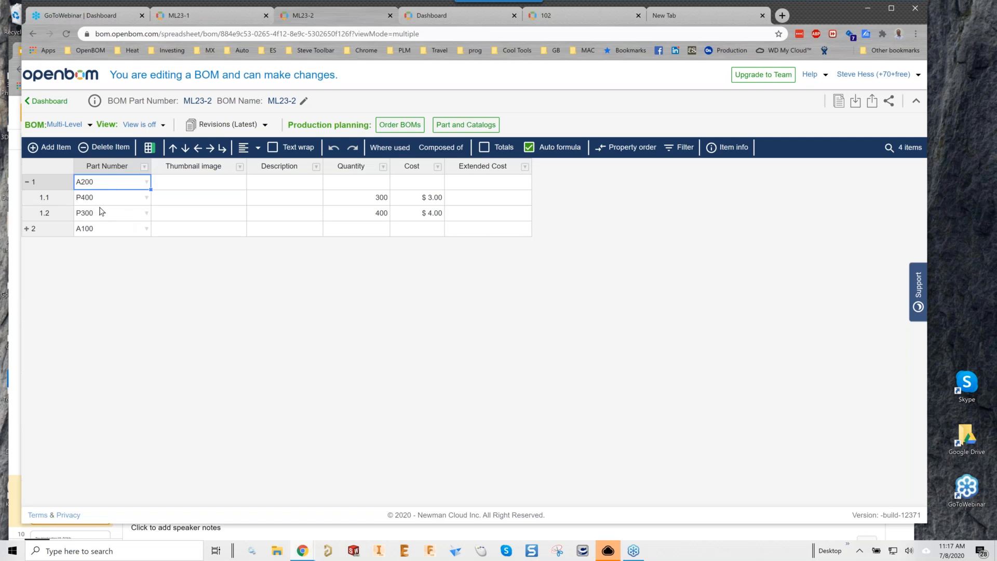
pyautogui.click(27, 229)
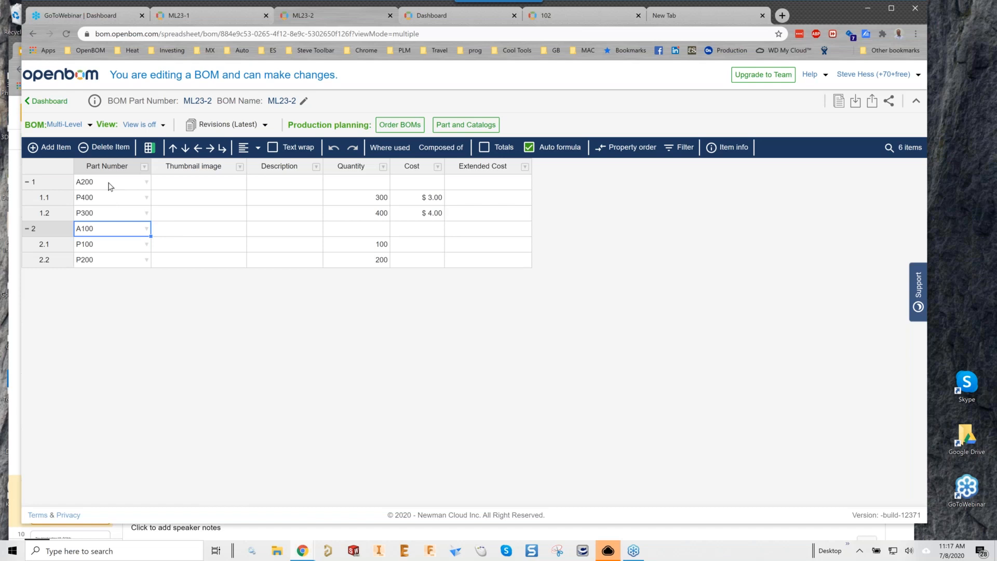
# Enter a $5.00 cost for P100 and $6.00 for P200.
pyautogui.click(429, 249)
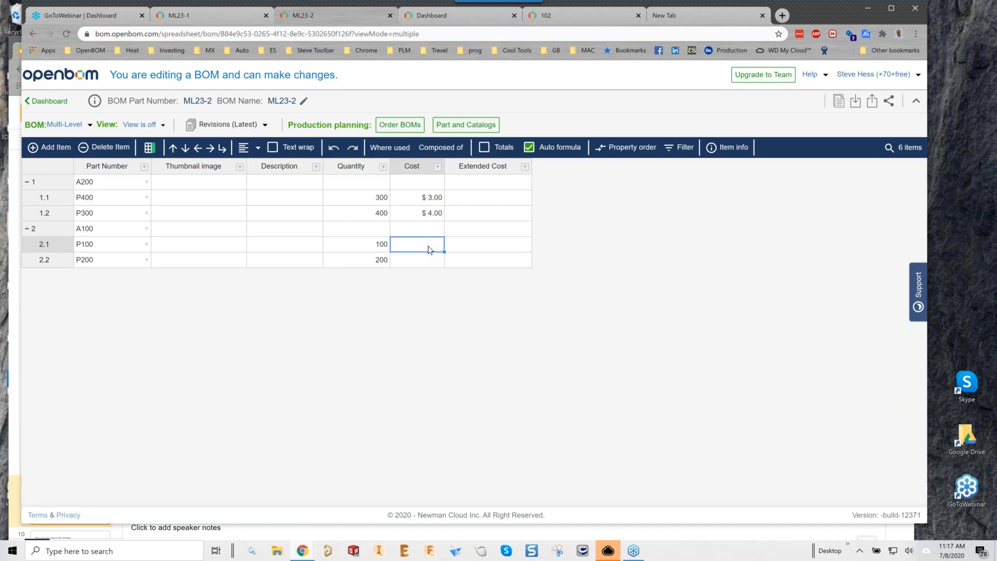
pyautogui.write('5')
pyautogui.press('Return')
pyautogui.write('6')
pyautogui.press('Return')
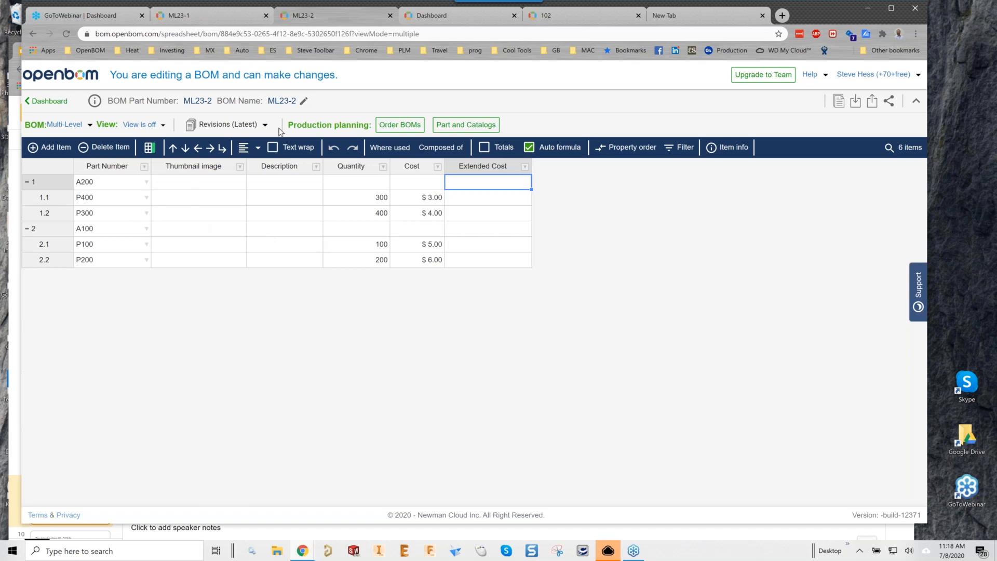
# Open the A100 BOM and change P200's quantity to 22 and P100's to 11.
pyautogui.click(433, 21)
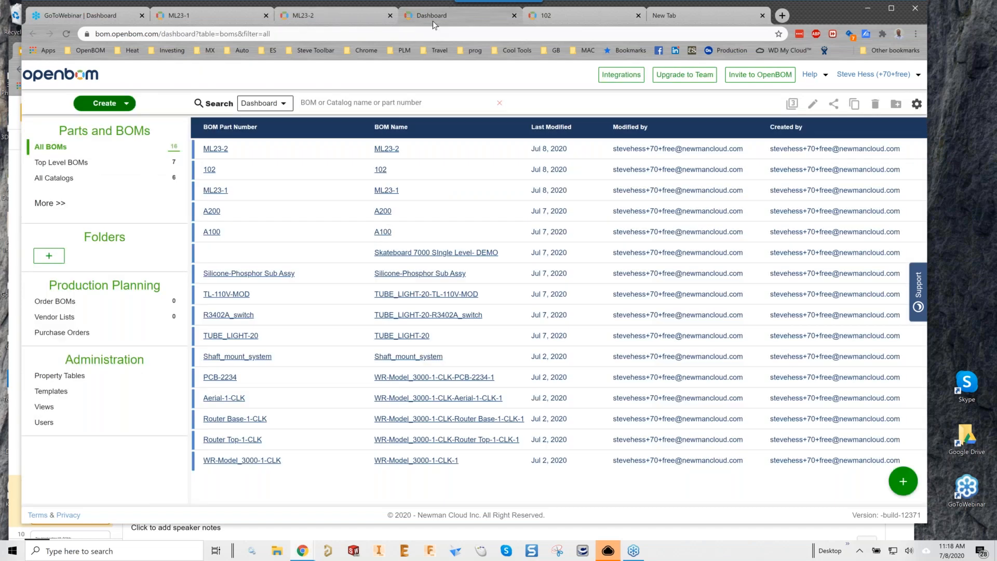
pyautogui.click(211, 231)
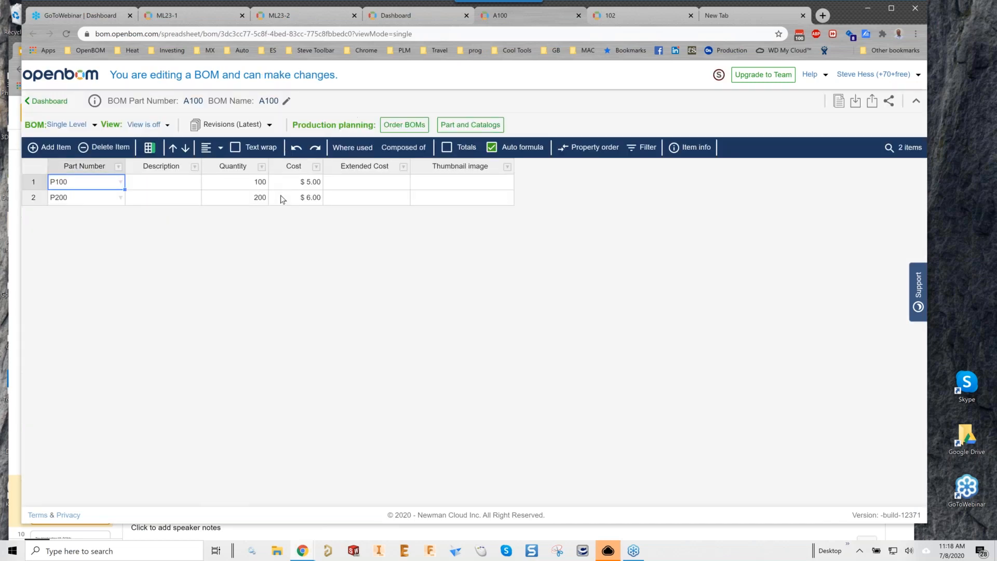
pyautogui.click(309, 198)
pyautogui.click(262, 201)
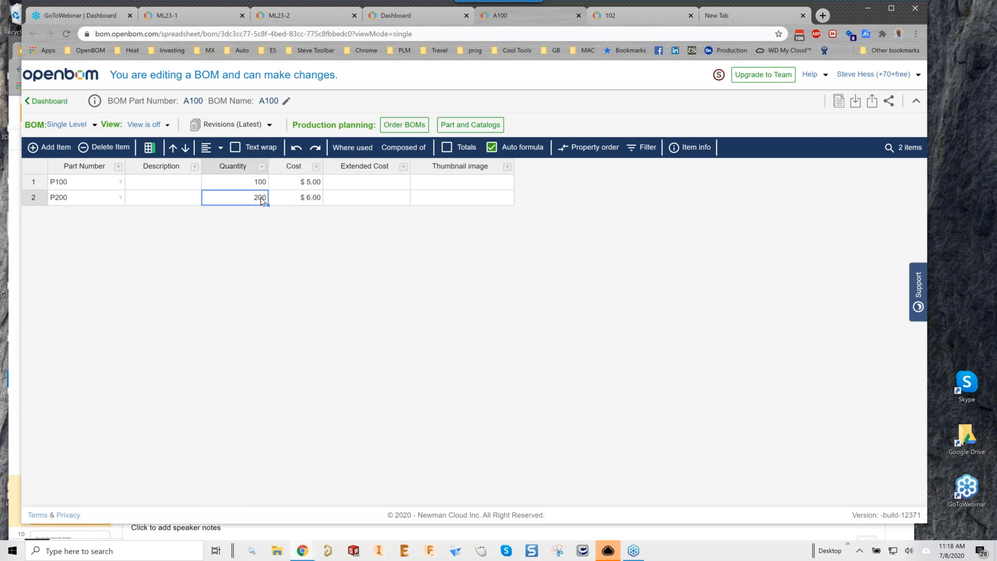
pyautogui.write('22')
pyautogui.press('Return')
pyautogui.write('1')
pyautogui.click(163, 198)
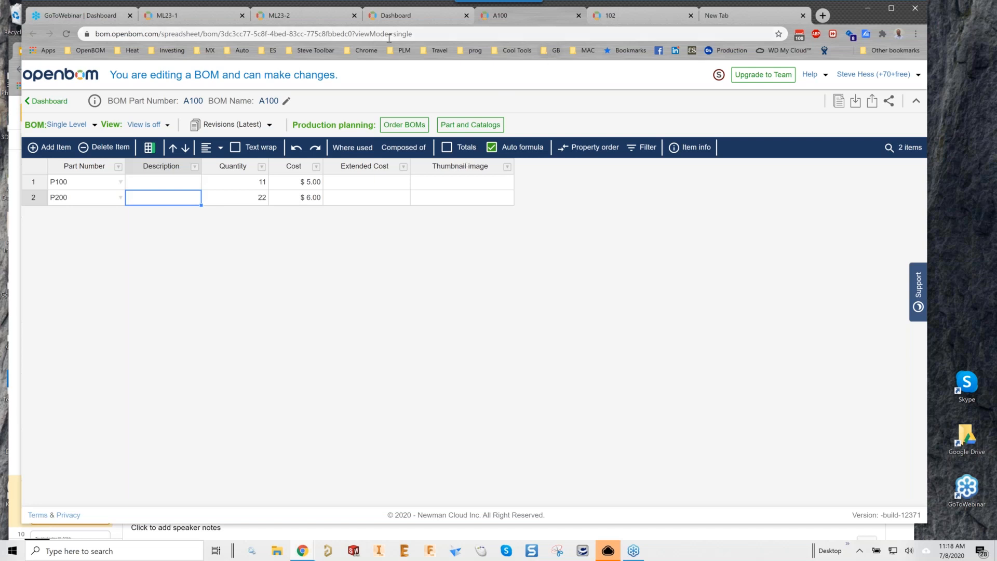
pyautogui.click(299, 19)
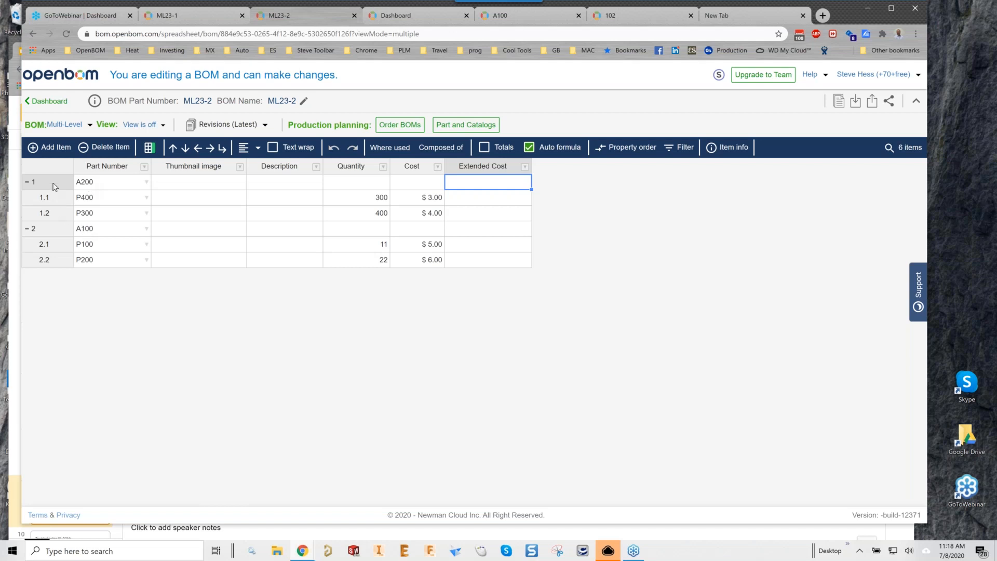
# Switch ML23-2 to Single-Level and back to Multi-Level, showing the empty Extended Cost column.
pyautogui.click(71, 129)
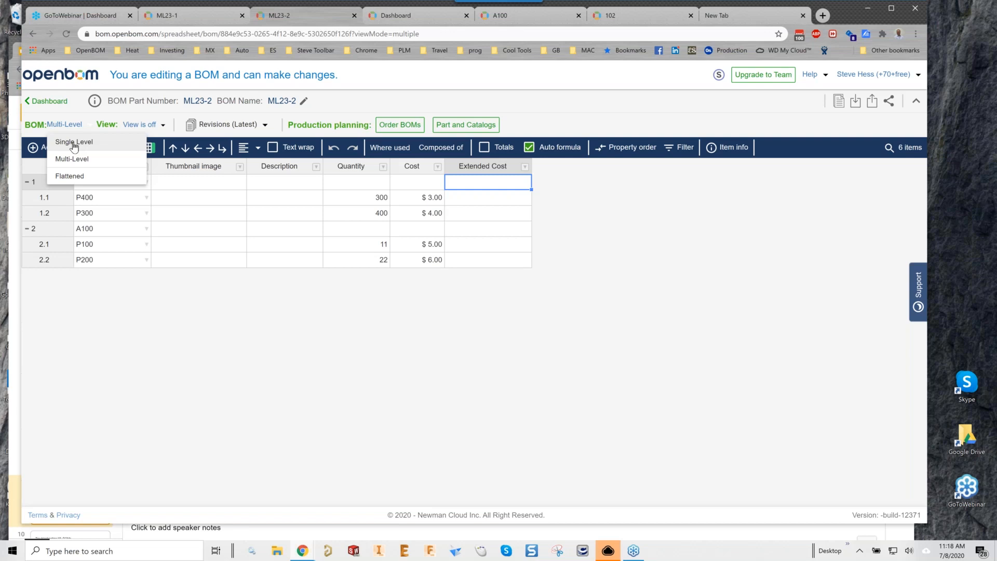
pyautogui.click(74, 147)
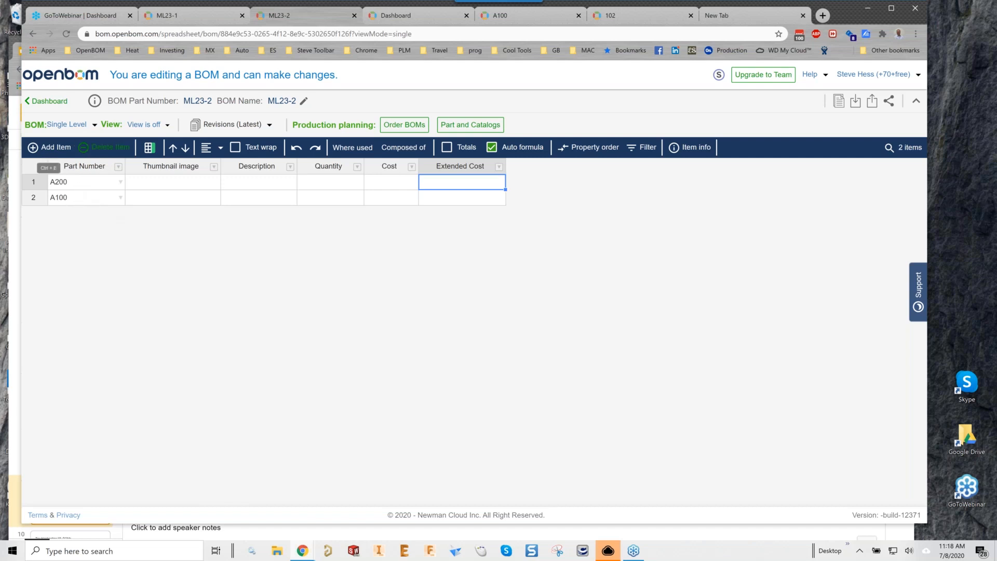
pyautogui.click(67, 124)
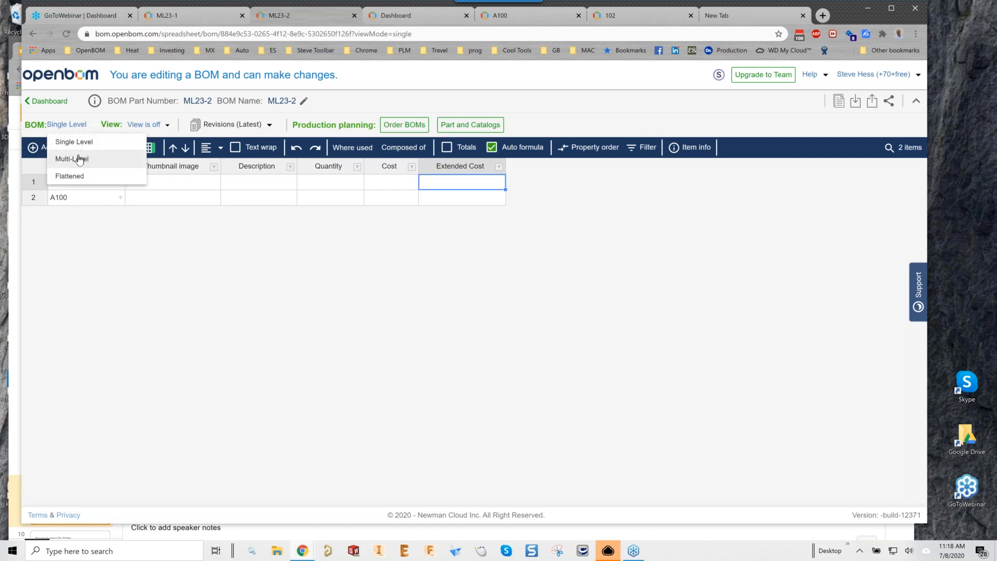
pyautogui.click(79, 160)
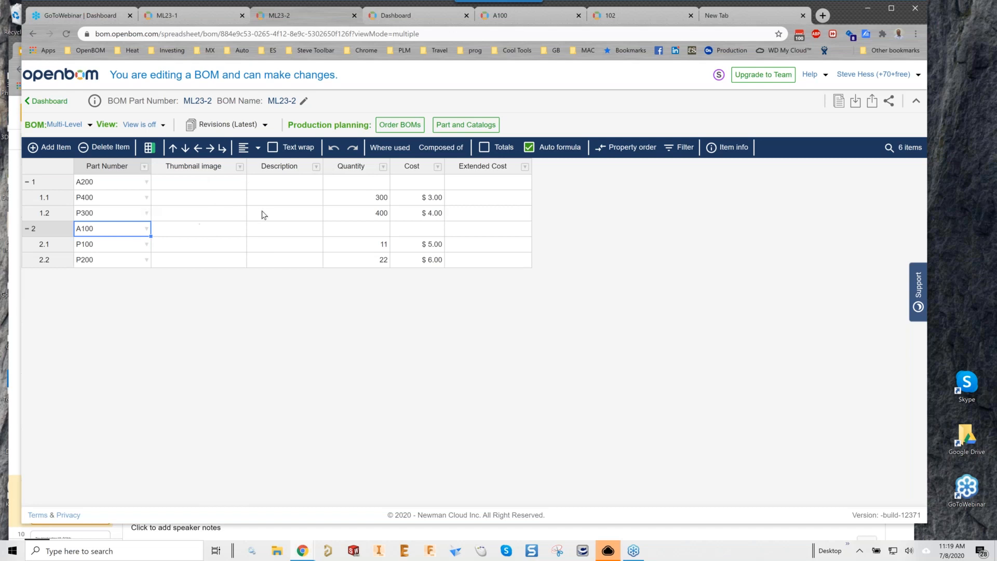
# Set the Extended Cost formula to Quantity * Cost with Multi-level Rollup enabled, and save it.
pyautogui.rightClick(488, 184)
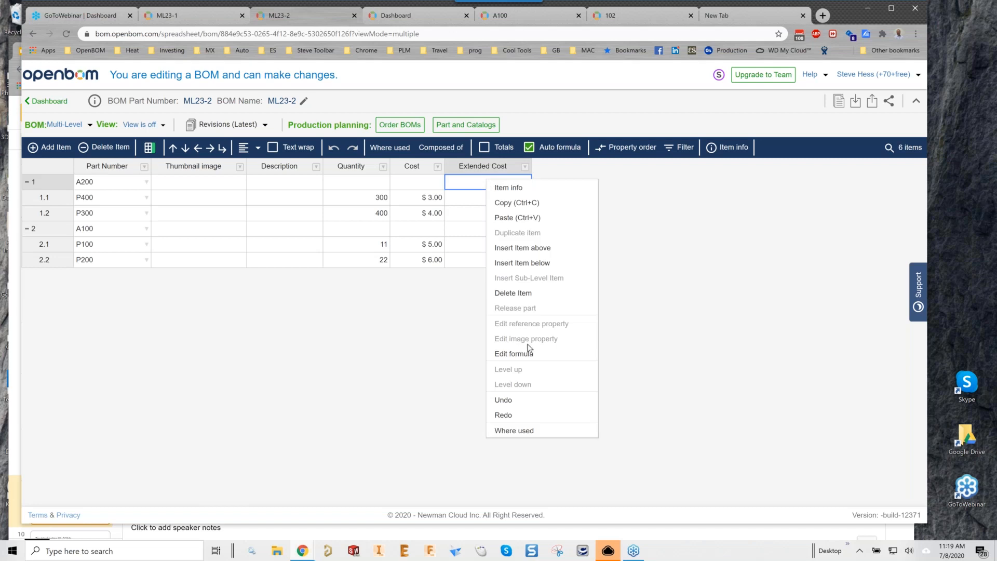
pyautogui.click(528, 352)
pyautogui.click(407, 269)
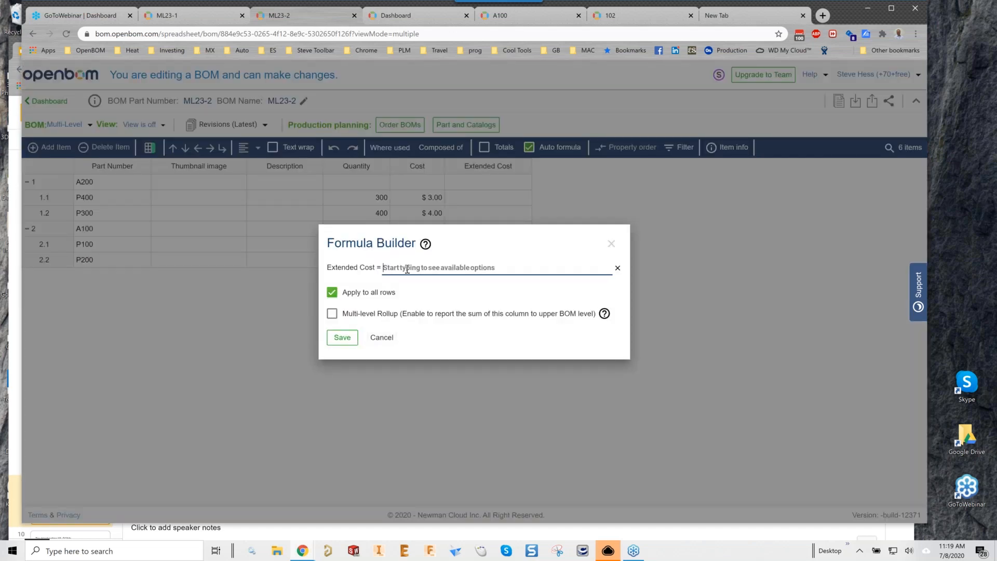
pyautogui.write('q')
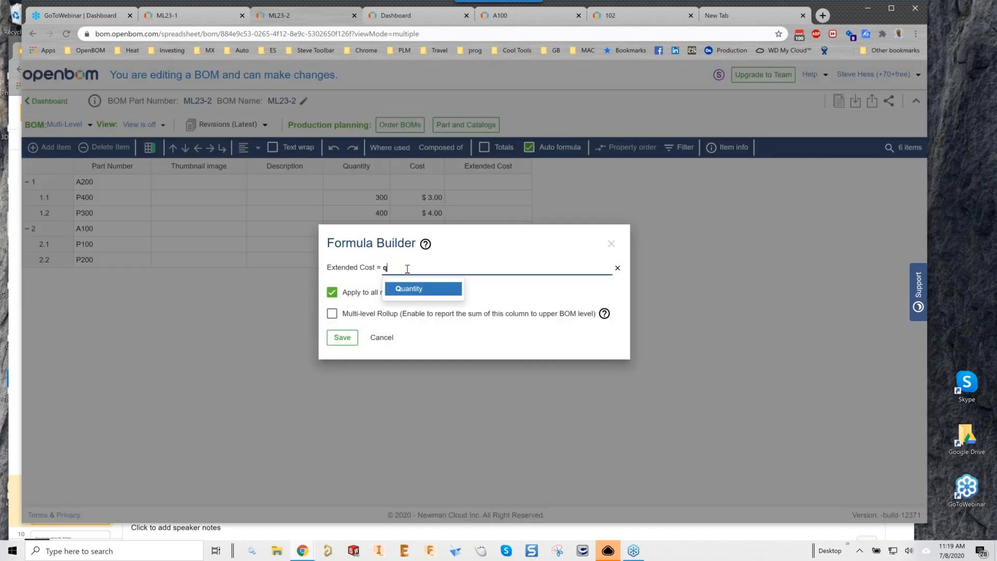
pyautogui.press('Return')
pyautogui.write('*')
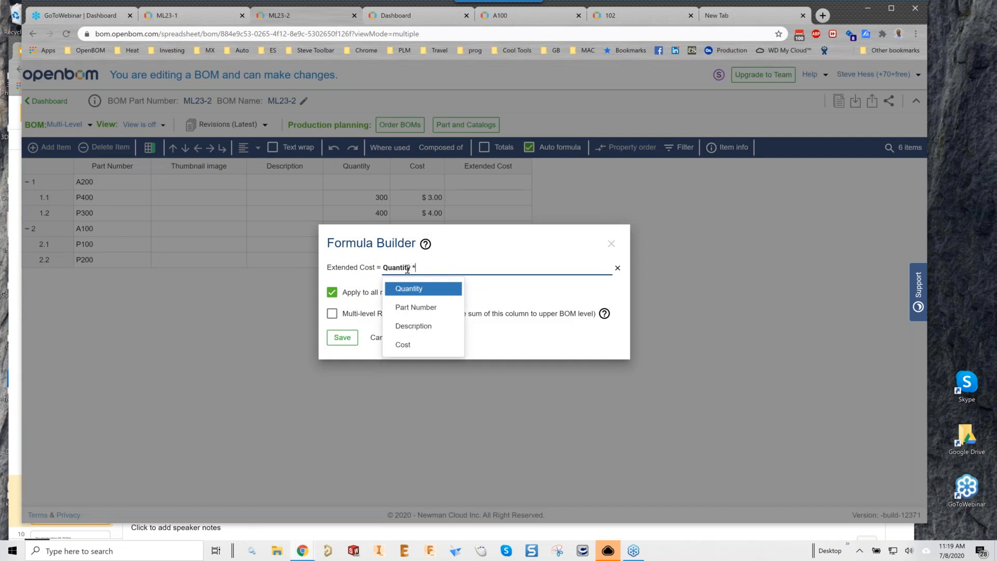
pyautogui.write('c')
pyautogui.press('Down')
pyautogui.press('Return')
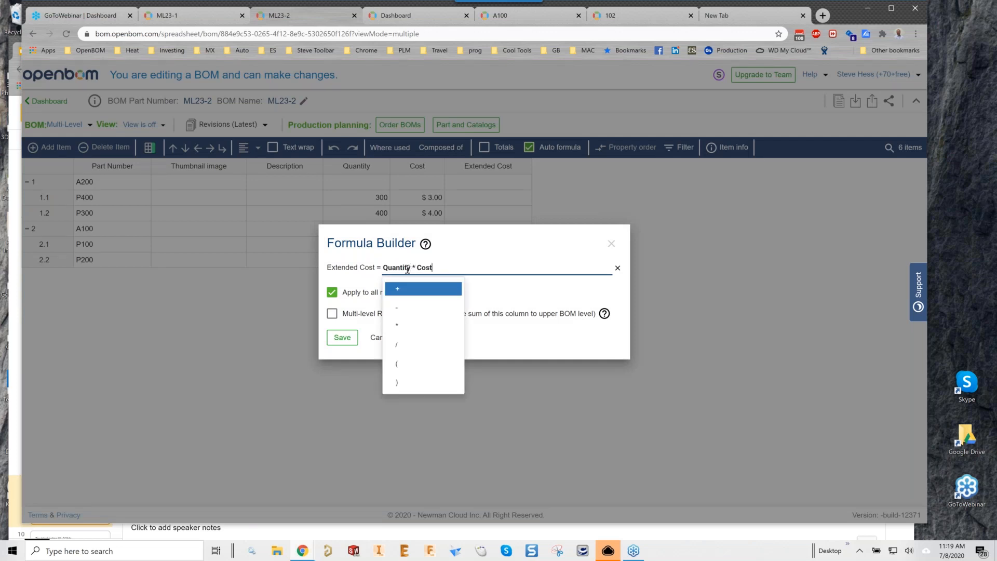
pyautogui.click(519, 248)
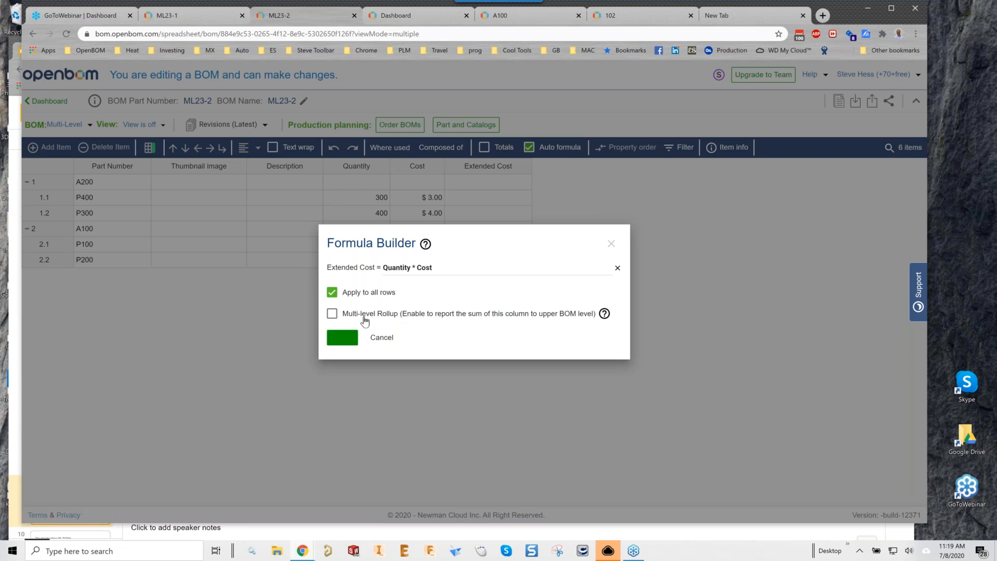
pyautogui.click(332, 313)
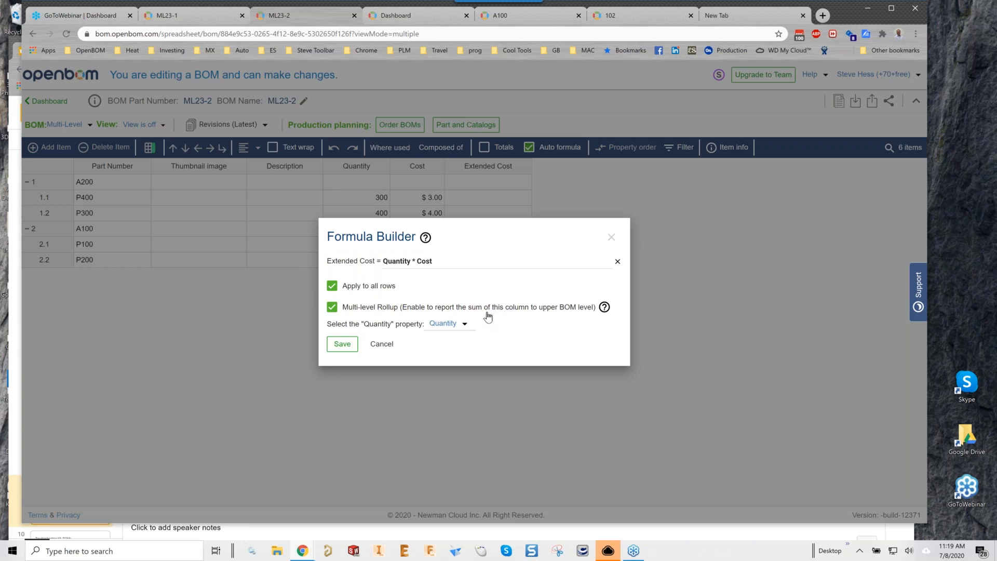
pyautogui.click(343, 345)
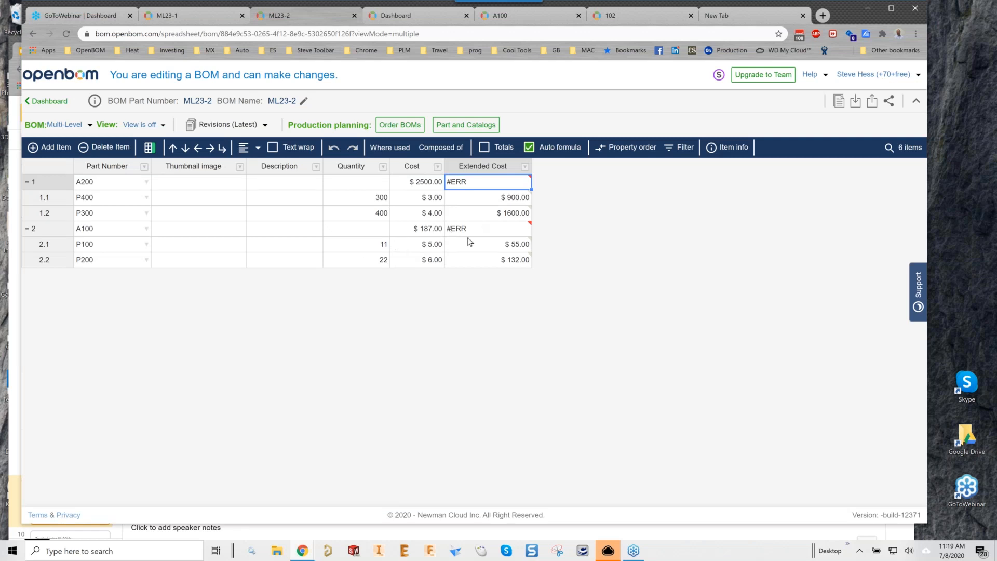
# Enter a quantity of 2 for A100 and 3 for A200.
pyautogui.moveTo(482, 234)
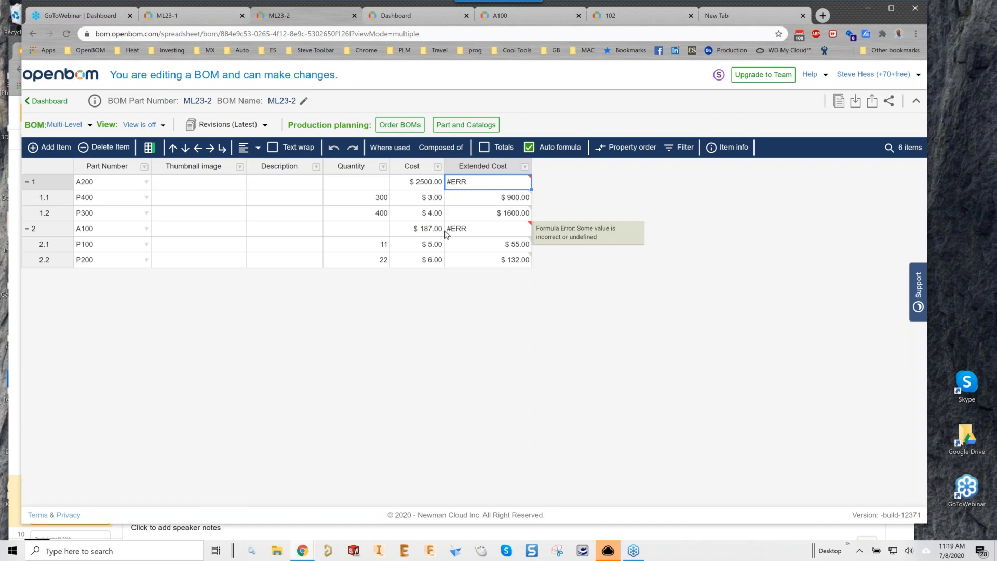
pyautogui.click(379, 228)
pyautogui.write('2')
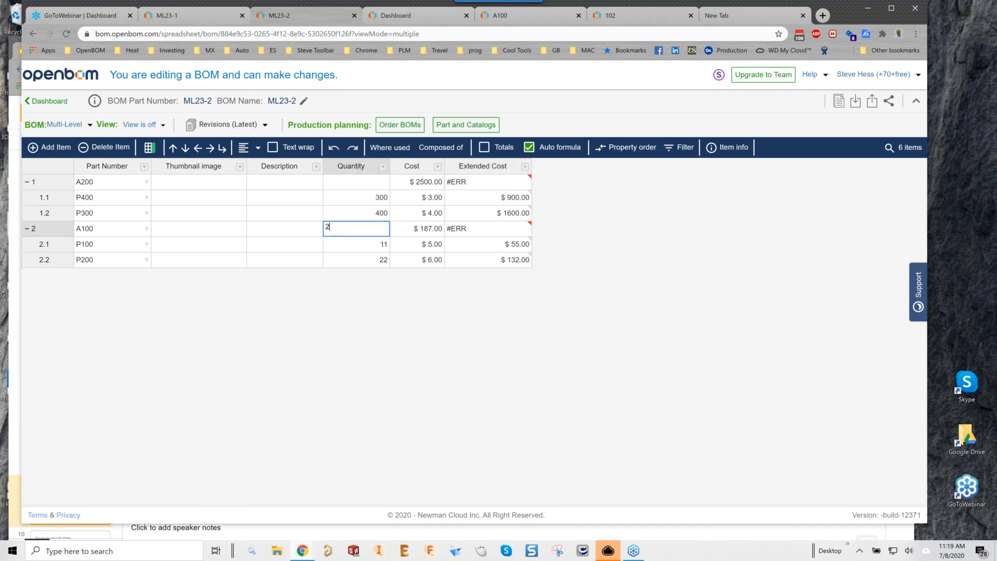
pyautogui.press('Up')
pyautogui.press('Up')
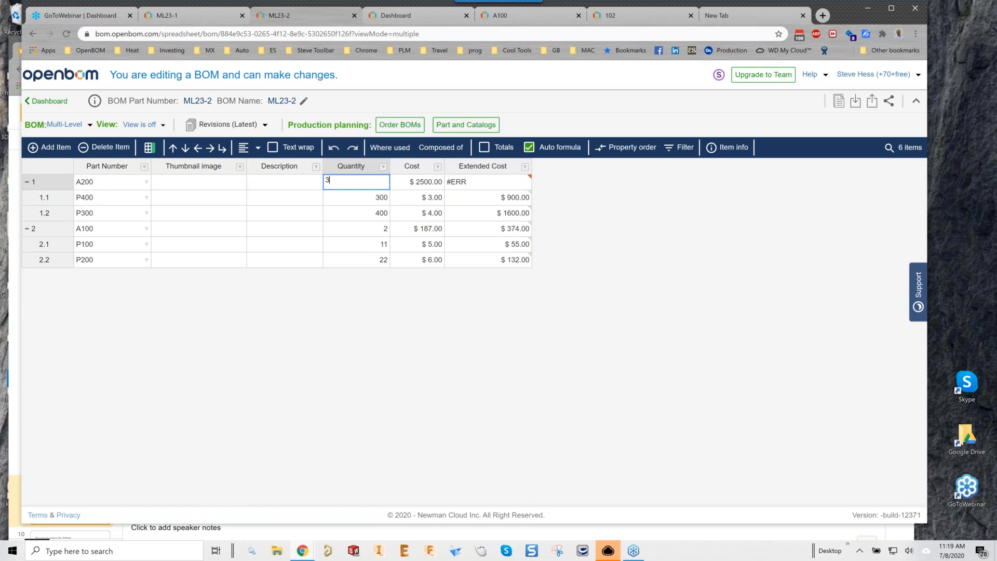
pyautogui.press('Up')
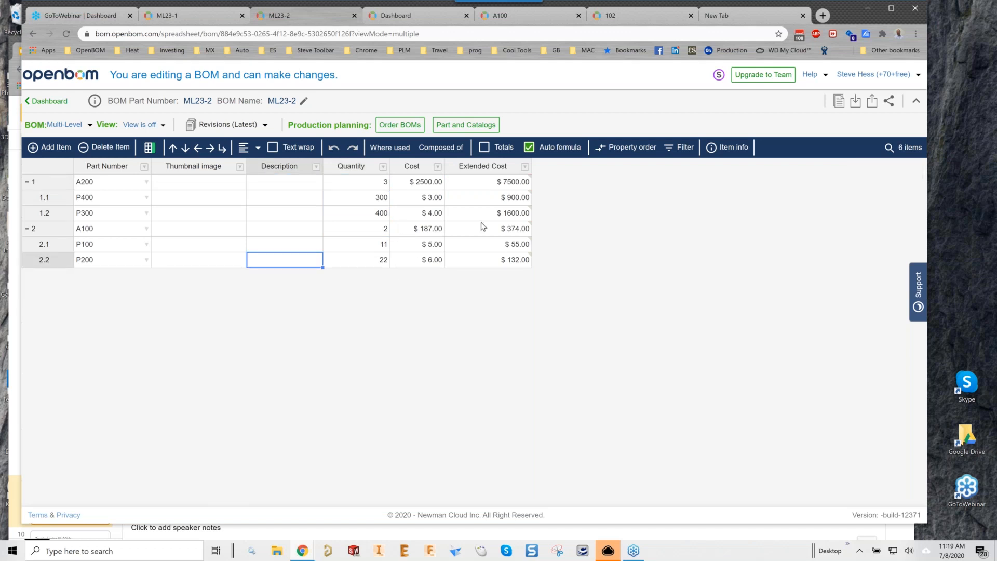
# Turn on the Totals row and reload the BOM, so the total shows $7874.00.
pyautogui.moveTo(482, 227)
pyautogui.click(484, 148)
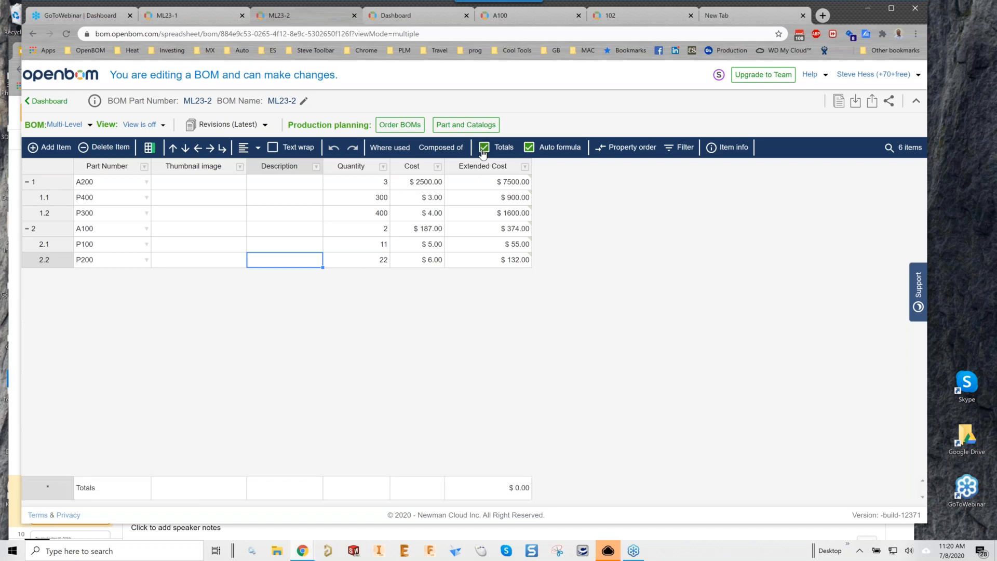
pyautogui.click(66, 34)
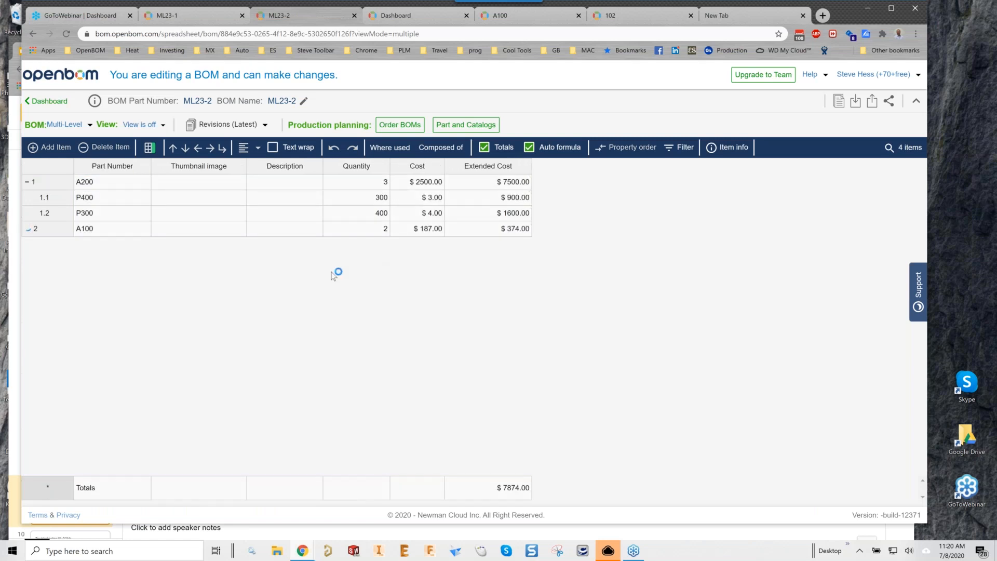
pyautogui.click(60, 186)
pyautogui.click(48, 233)
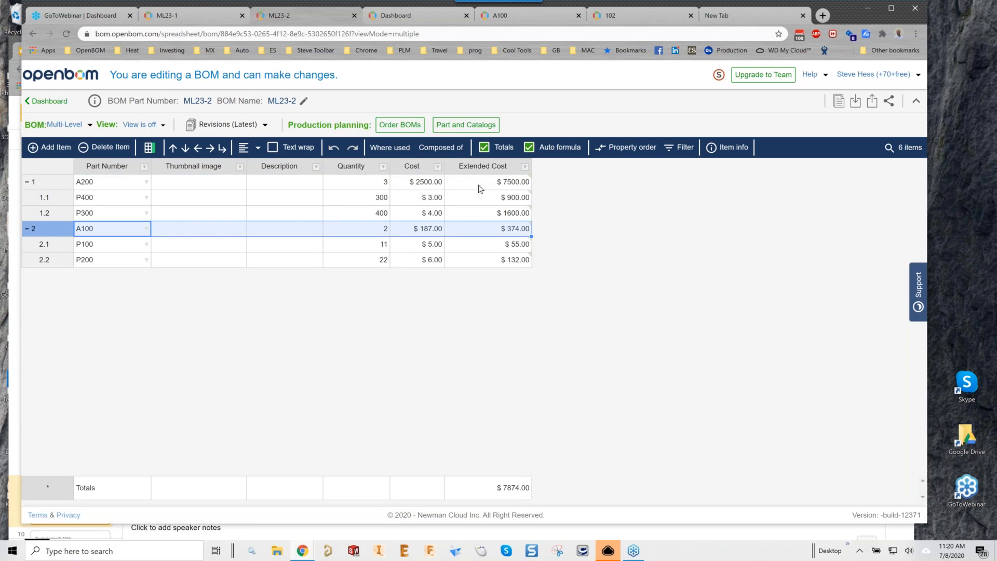
pyautogui.moveTo(474, 190)
# Insert a Bin Location property right of Thumbnail image, also added to sub-assemblies.
pyautogui.click(240, 171)
pyautogui.click(270, 255)
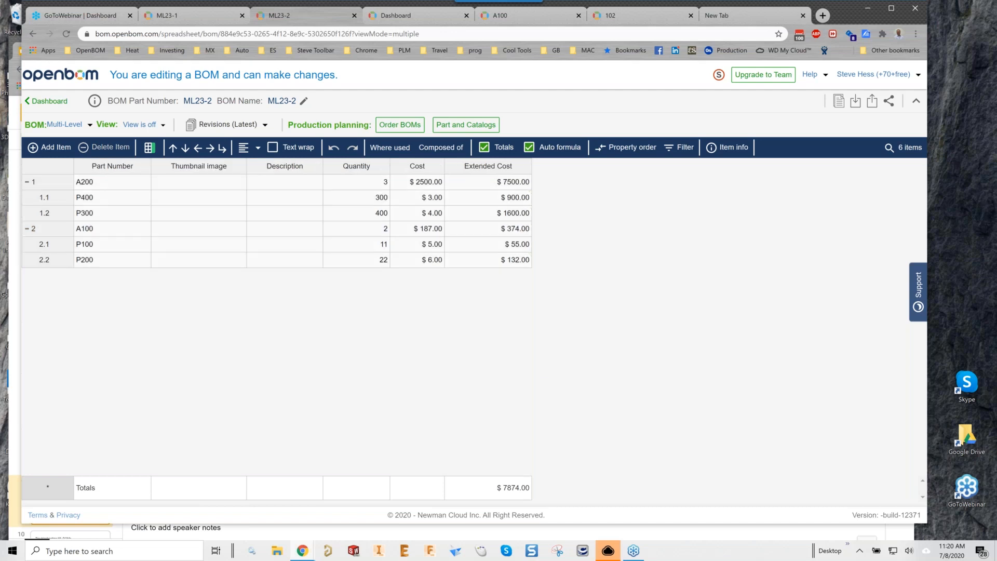
pyautogui.write('Bin Locatio')
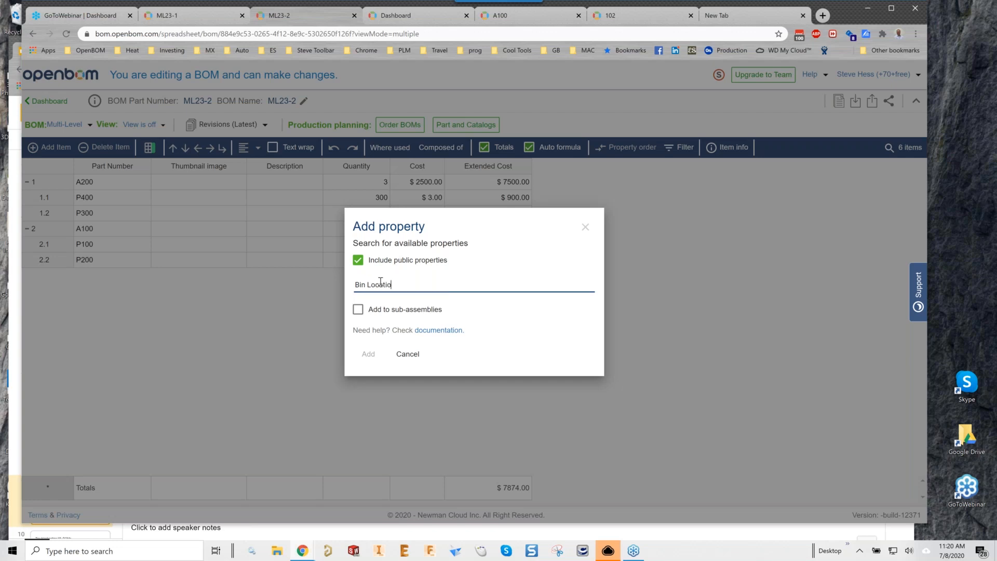
pyautogui.click(474, 211)
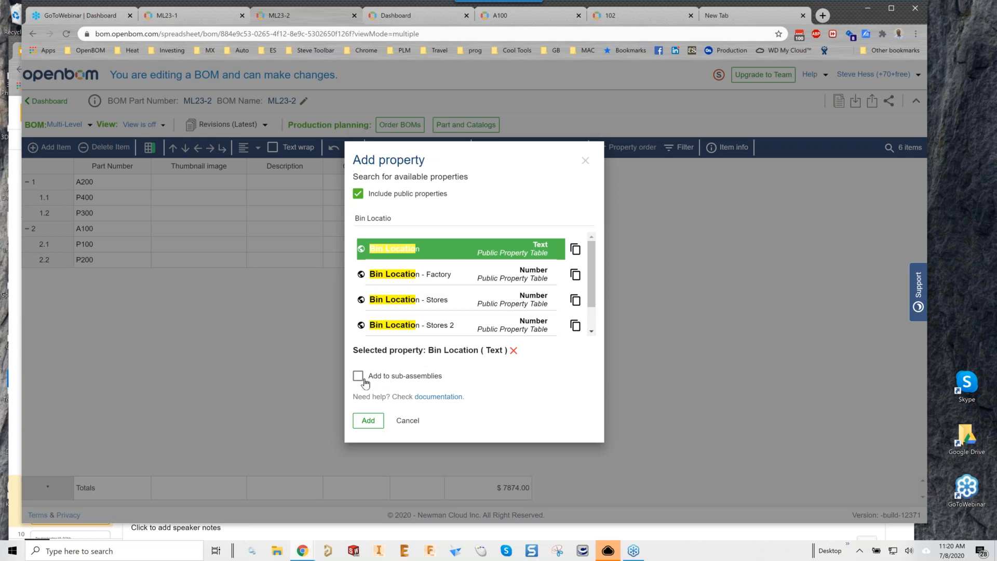
pyautogui.click(361, 381)
pyautogui.click(368, 421)
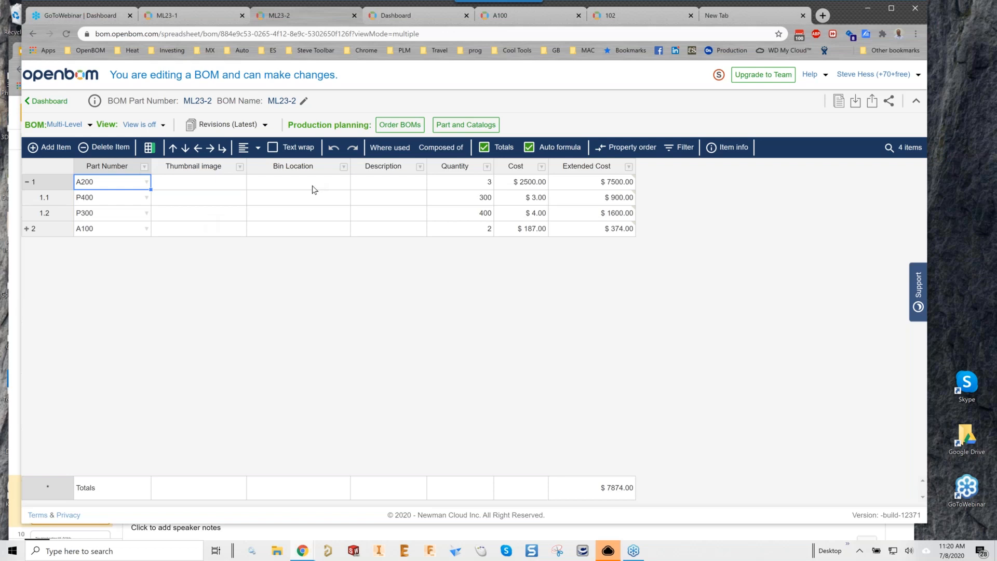
# Enter bin location 23-1 for P400 and 23-2 for P100.
pyautogui.click(298, 202)
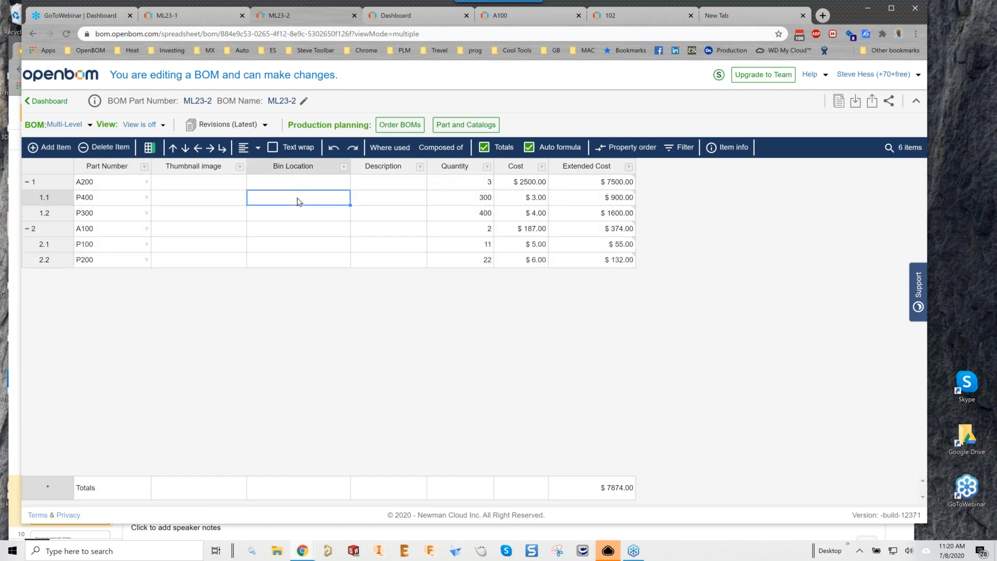
pyautogui.write('23-1')
pyautogui.press('Return')
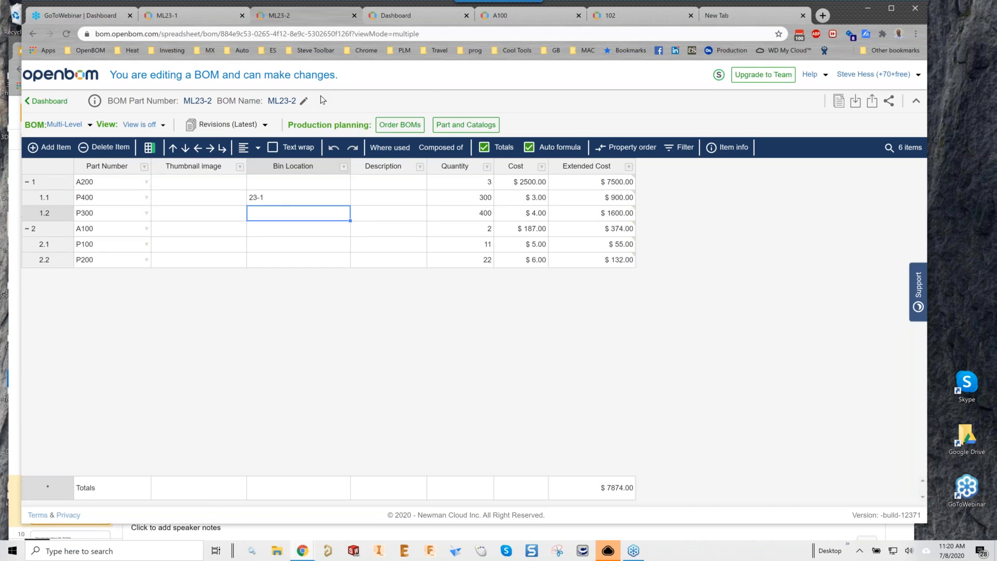
pyautogui.click(307, 247)
pyautogui.write('23-2')
pyautogui.press('Return')
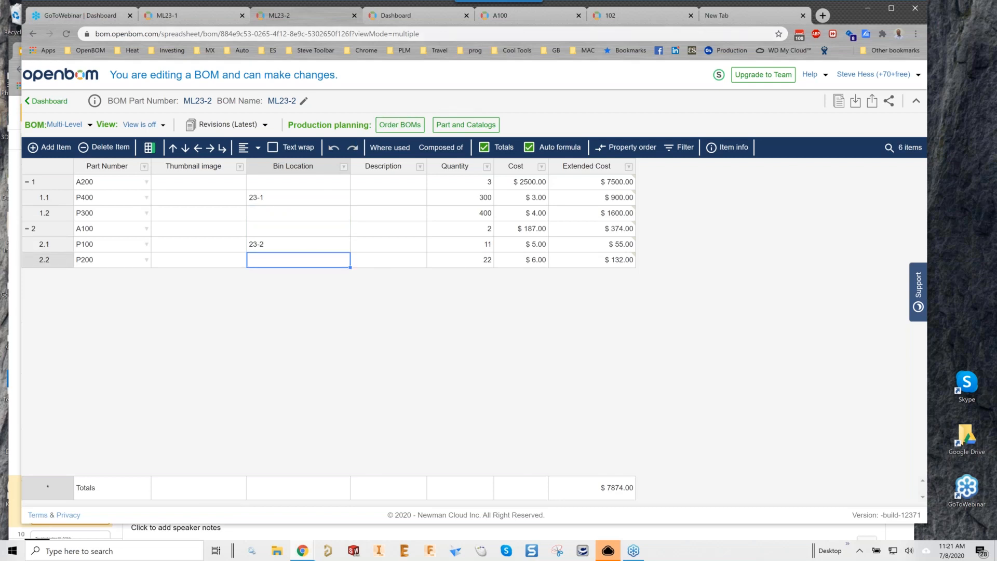
# Reload the A100 BOM to check its Extended Cost and bin location, then return to the Dashboard.
pyautogui.click(523, 15)
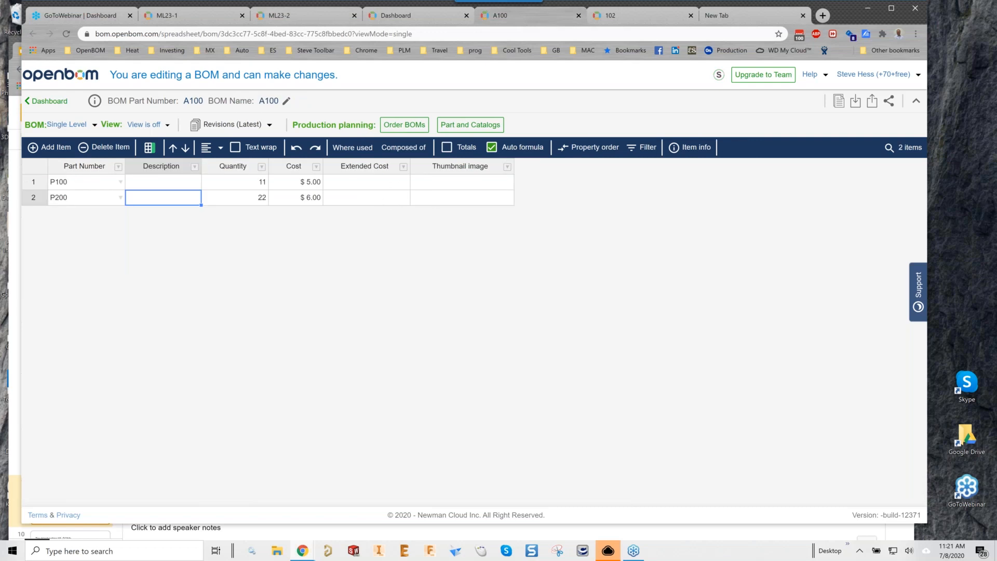
pyautogui.click(68, 35)
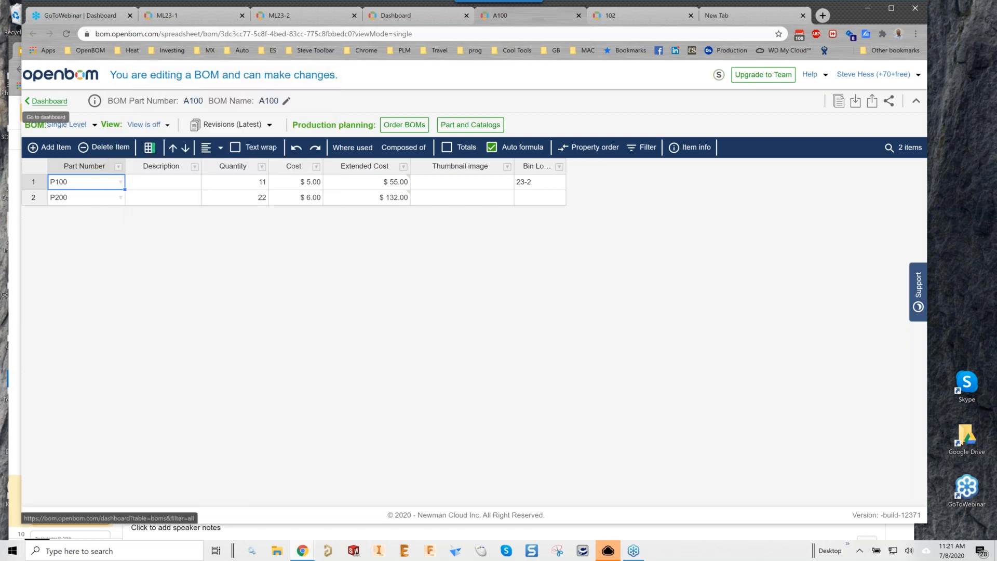
pyautogui.click(50, 101)
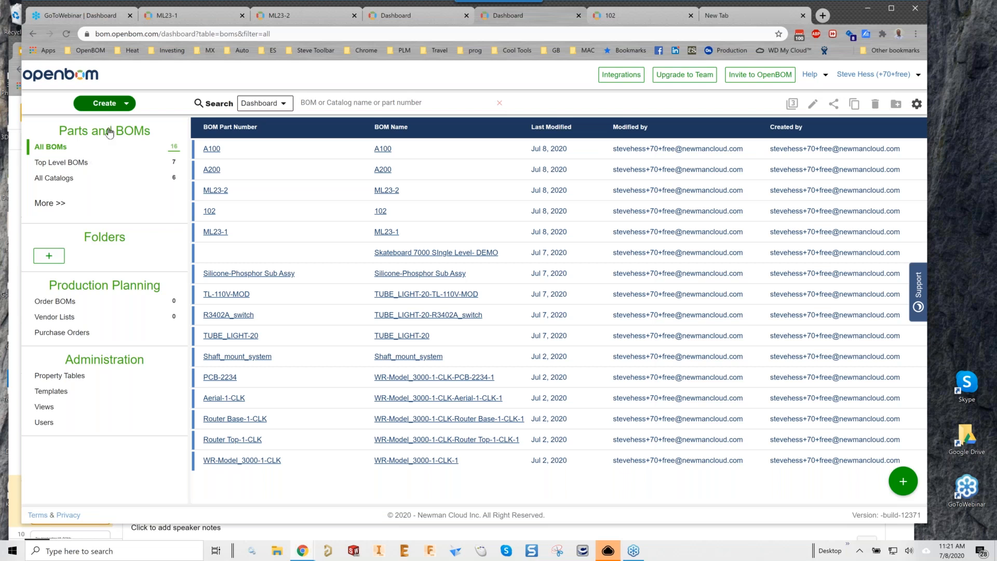
# Create BOM MLSB as part number and name, using the Skateboard PartsMaster- DEMO catalog.
pyautogui.click(119, 105)
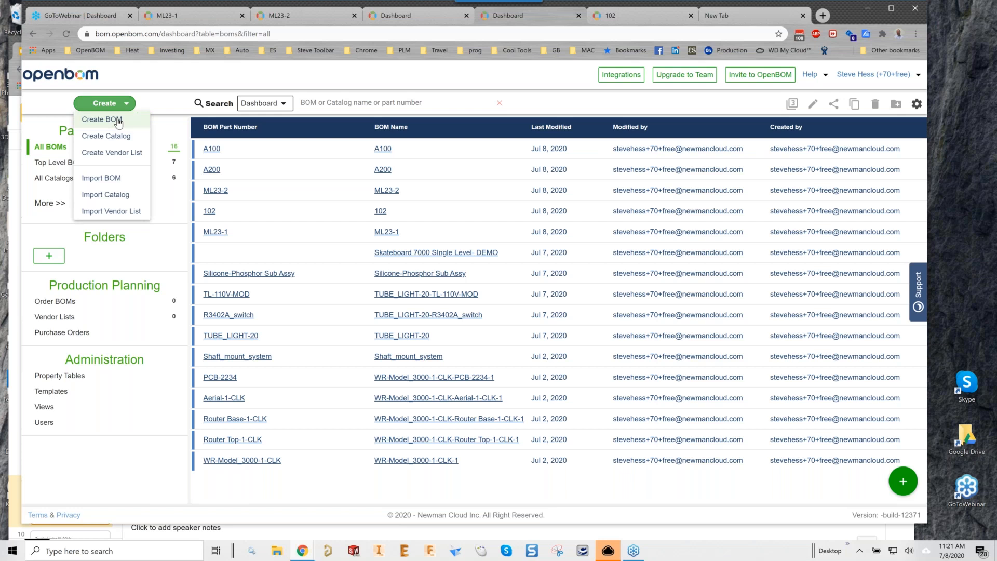
pyautogui.click(118, 119)
pyautogui.click(377, 254)
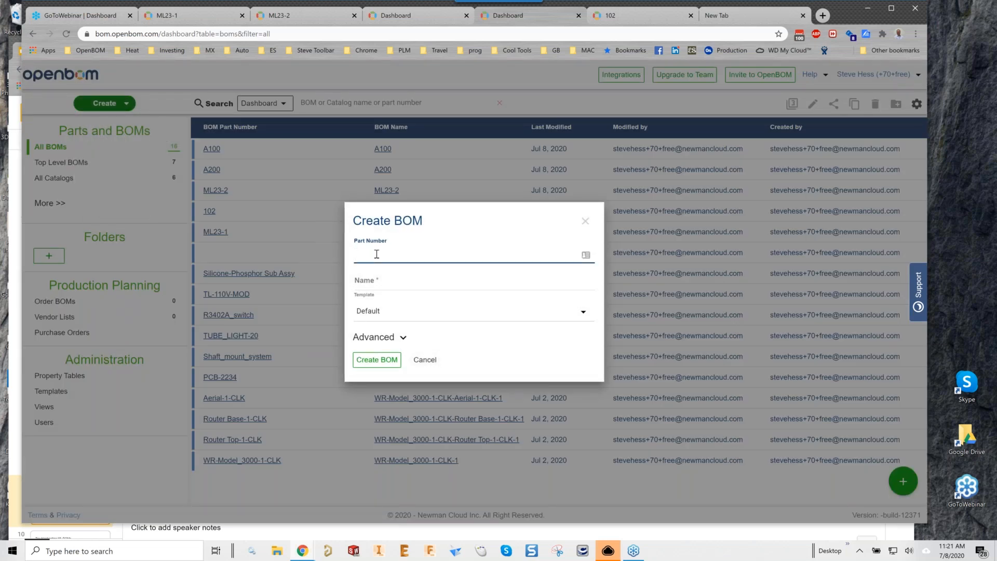
pyautogui.press('Tab')
pyautogui.press('Tab')
pyautogui.click(405, 338)
pyautogui.click(497, 339)
pyautogui.click(497, 339)
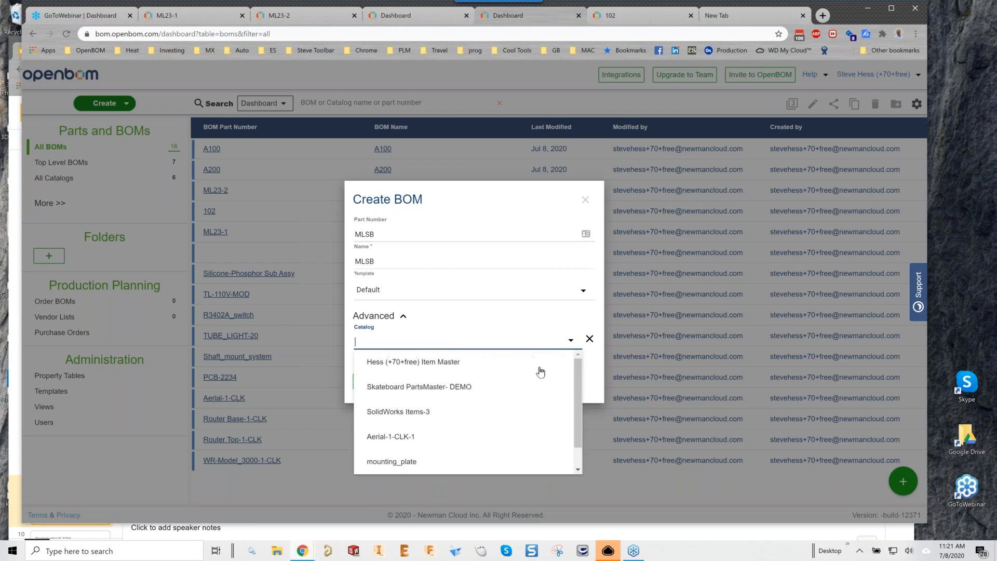
pyautogui.click(432, 390)
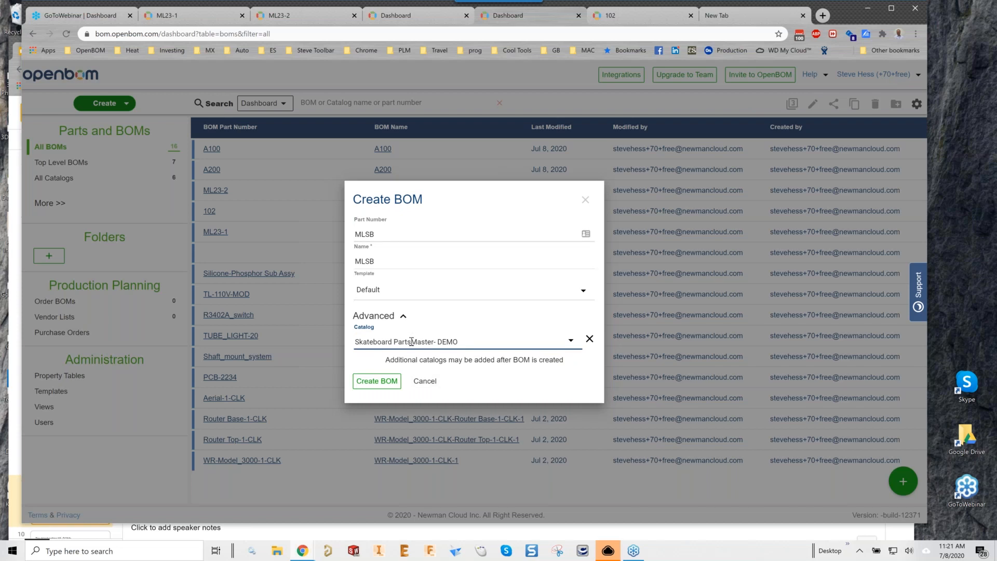
pyautogui.click(376, 381)
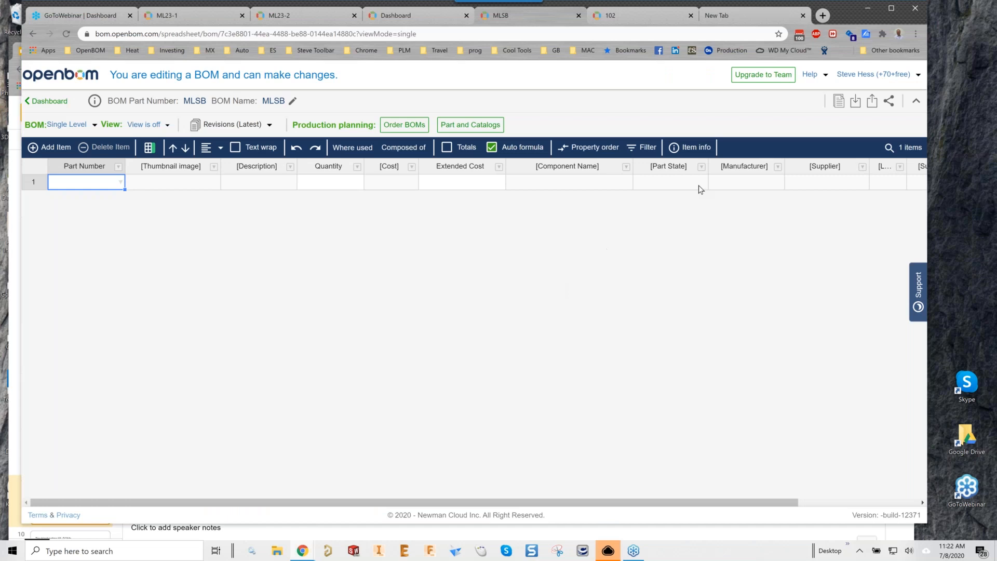
pyautogui.click(824, 75)
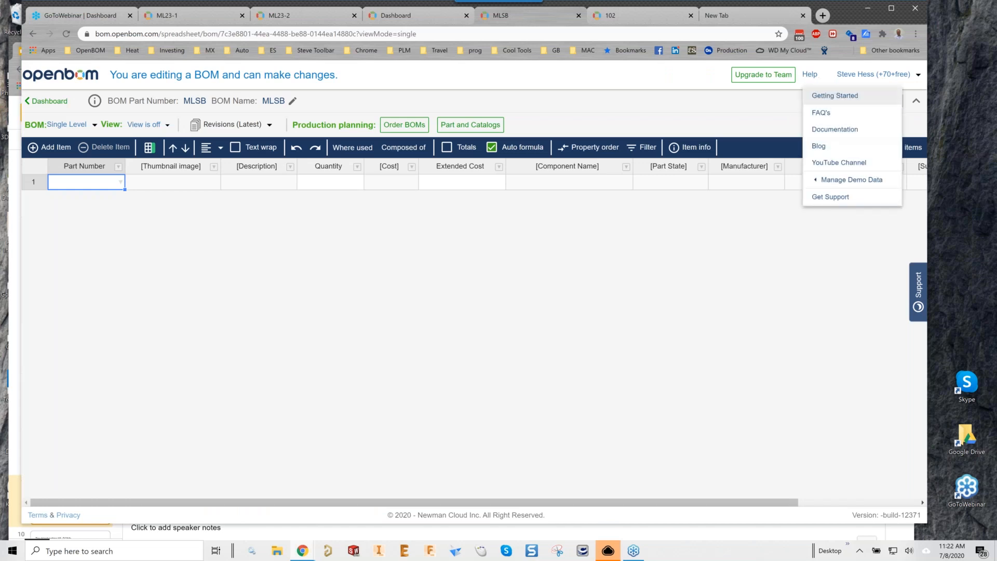
pyautogui.moveTo(823, 181)
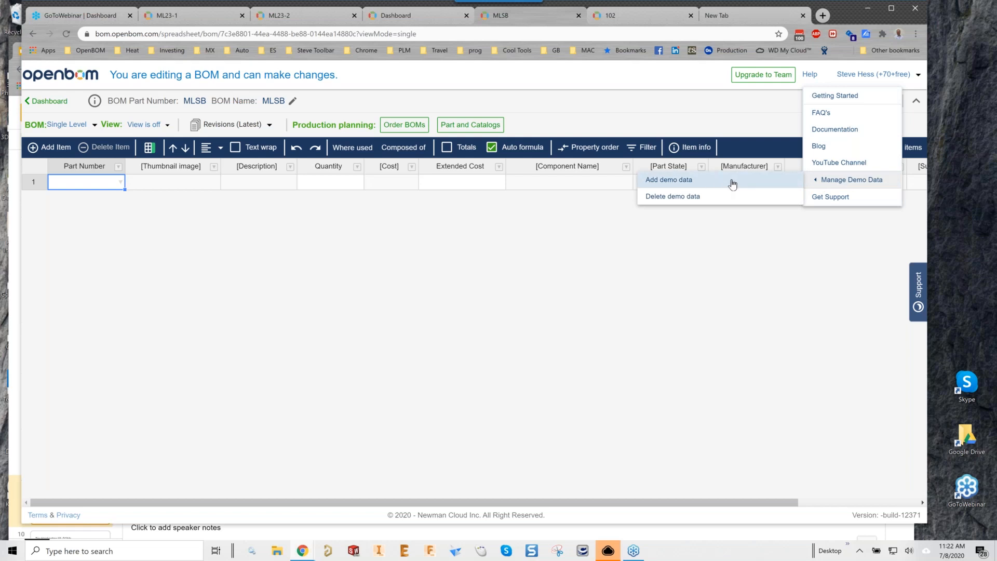
pyautogui.click(597, 257)
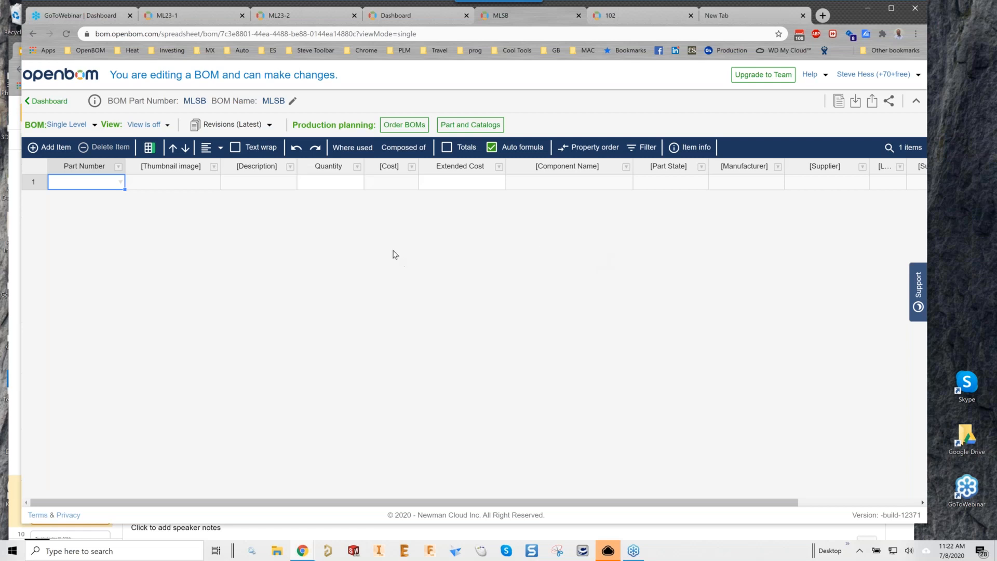
# Add 5401-Deck, 5300-Seal and 5400-Wheel from the catalog to MLSB.
pyautogui.click(120, 182)
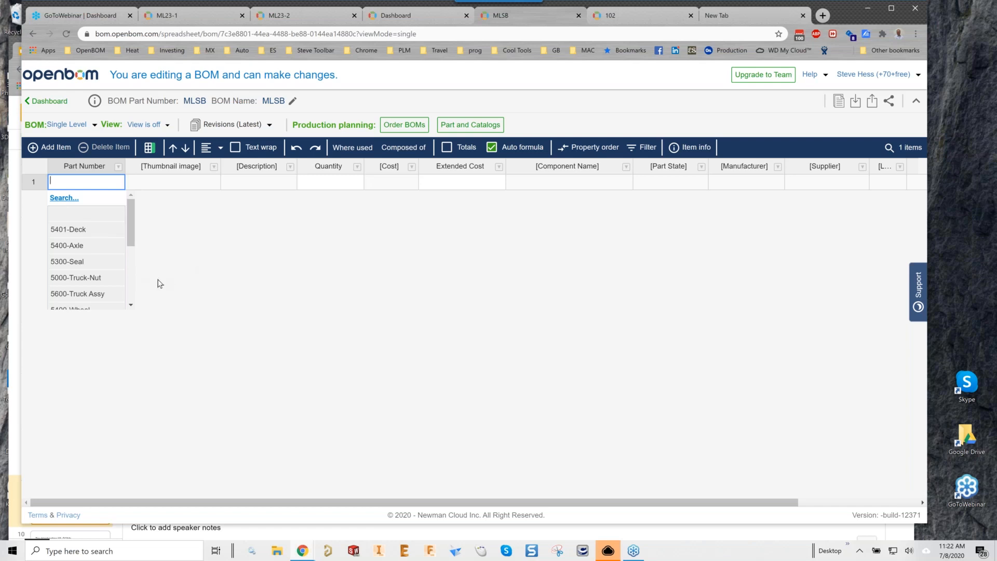
pyautogui.click(71, 230)
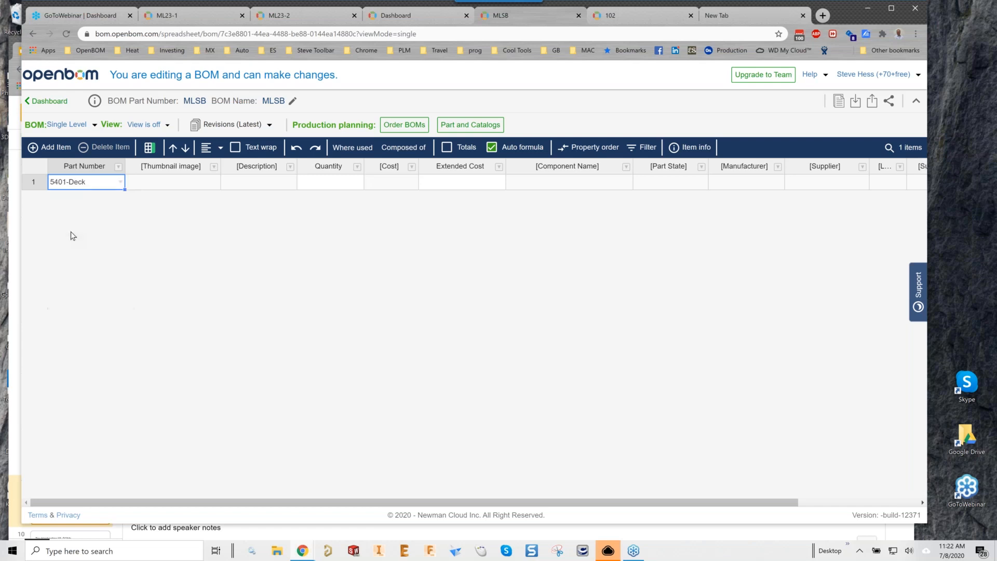
pyautogui.click(32, 147)
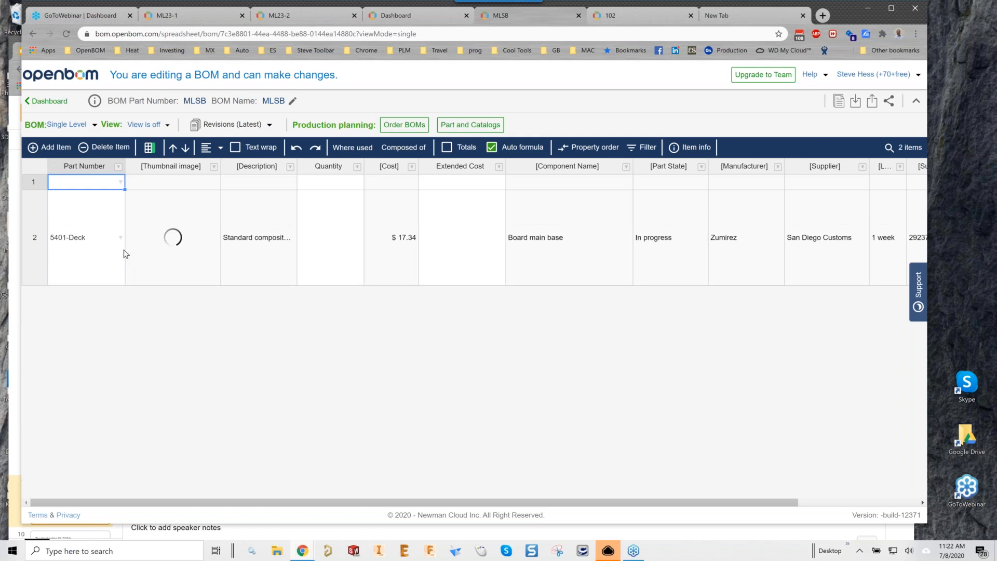
pyautogui.click(120, 182)
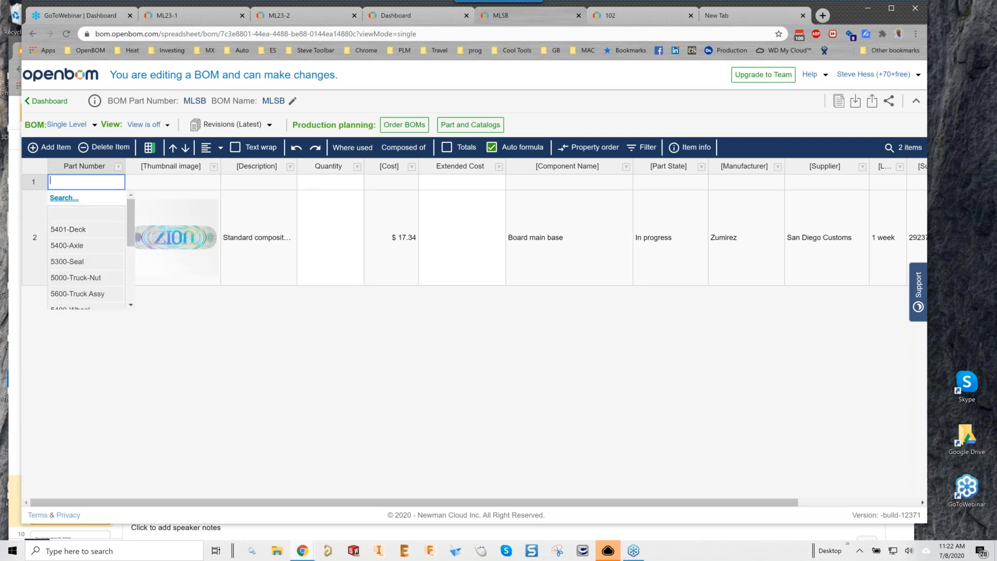
pyautogui.click(87, 262)
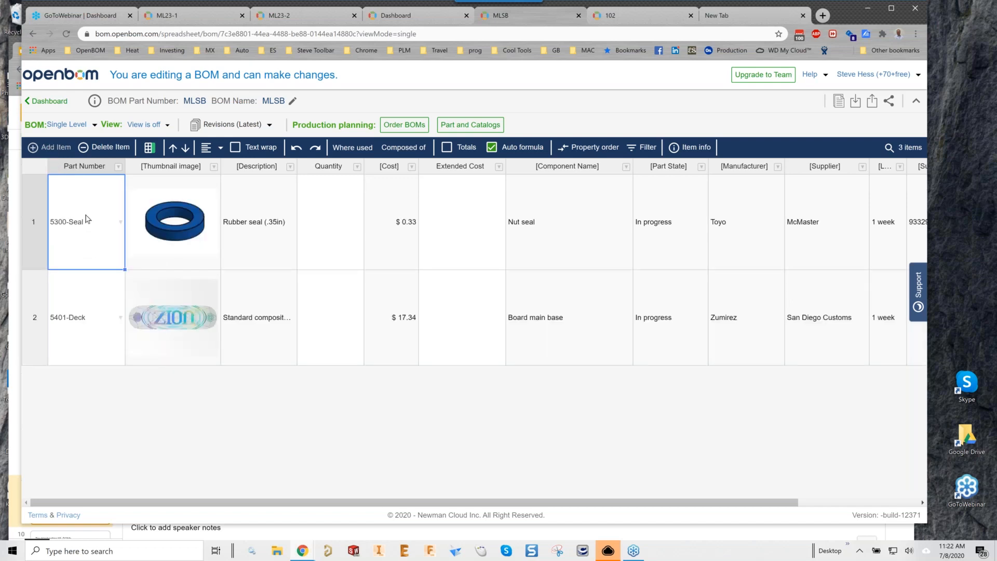
pyautogui.write('Wheel')
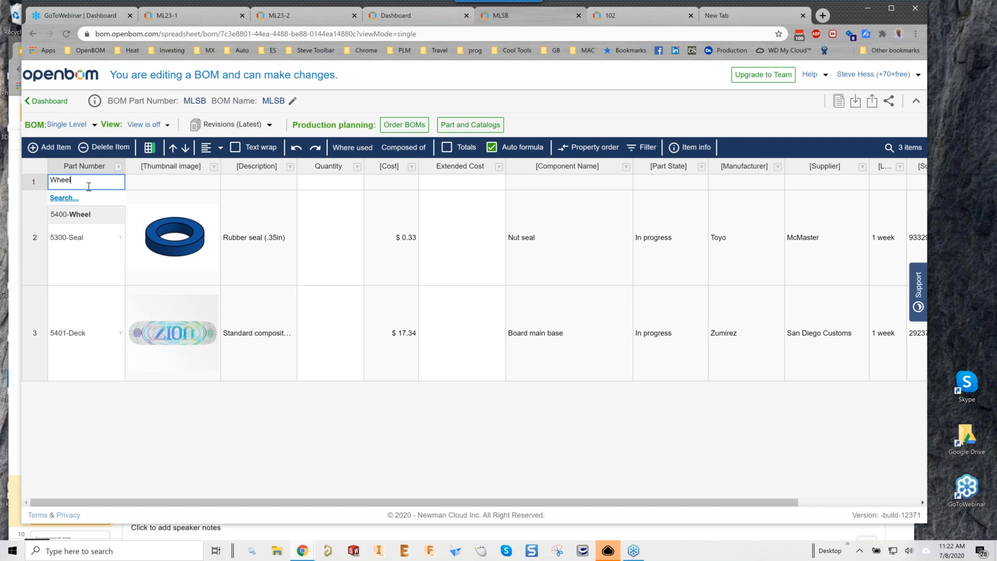
pyautogui.click(81, 215)
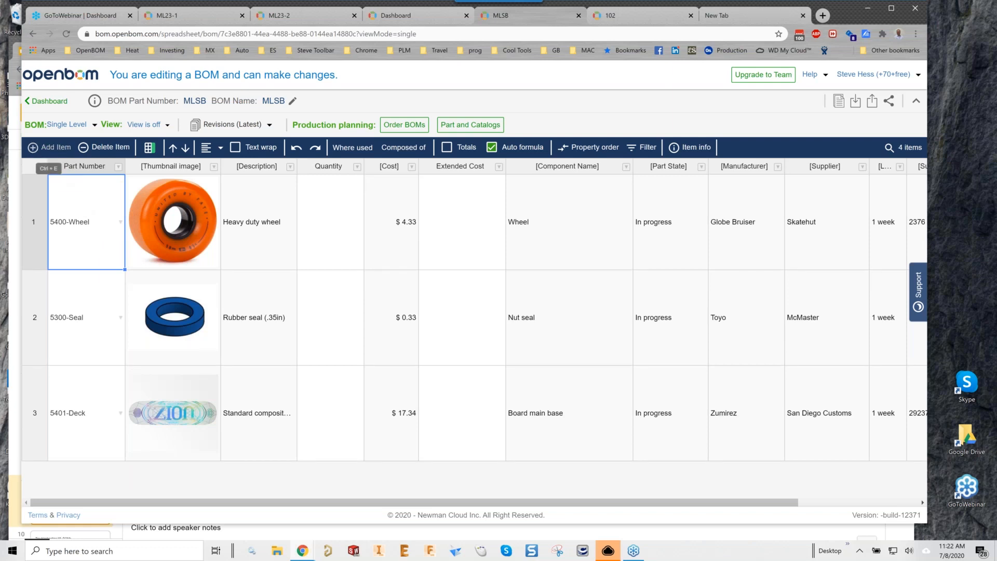
# Add 5000-Truck and 5500-Truck-Screw rows and narrow the Thumbnail column.
pyautogui.hotkey('ctrl', 'e')
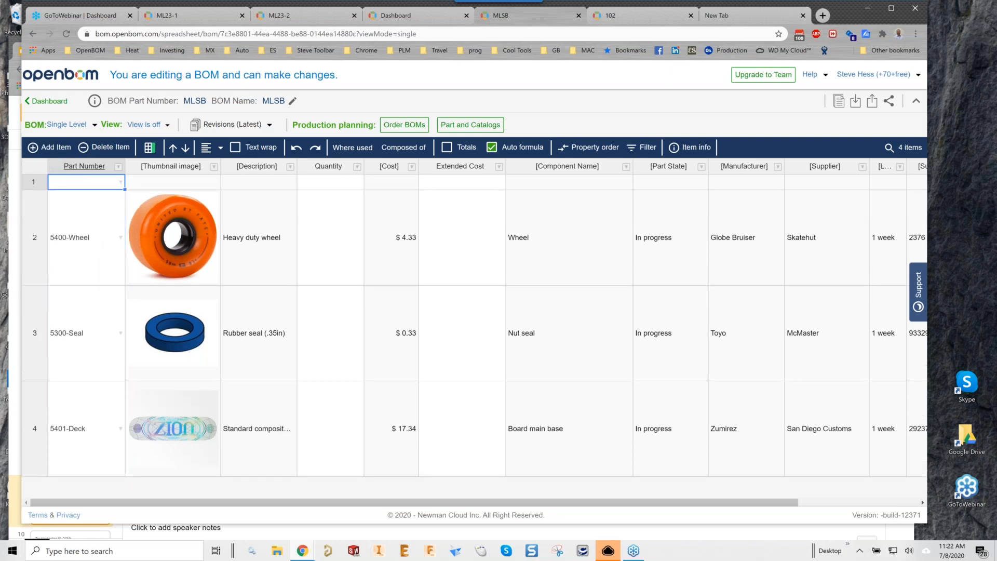
pyautogui.write('Truck')
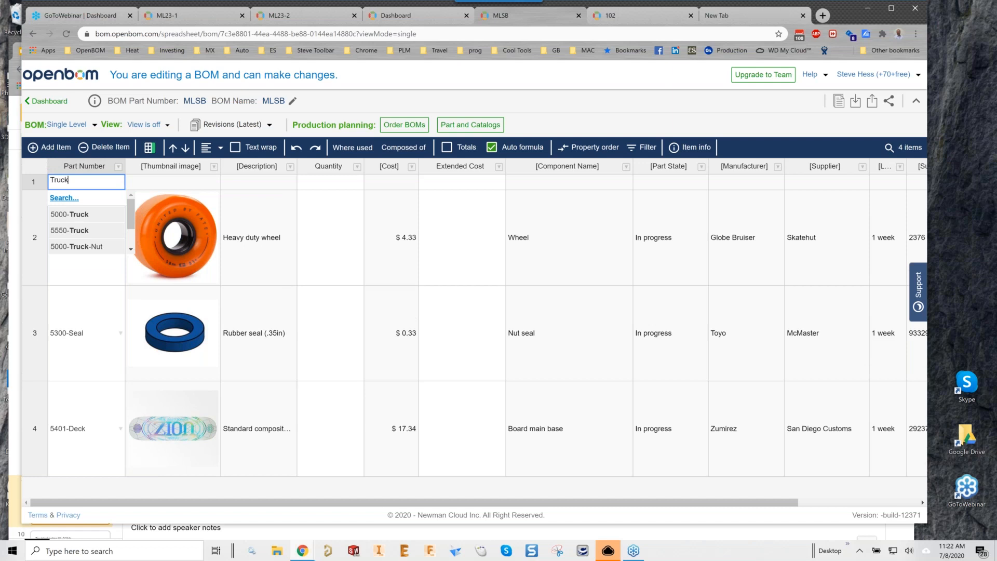
pyautogui.click(79, 215)
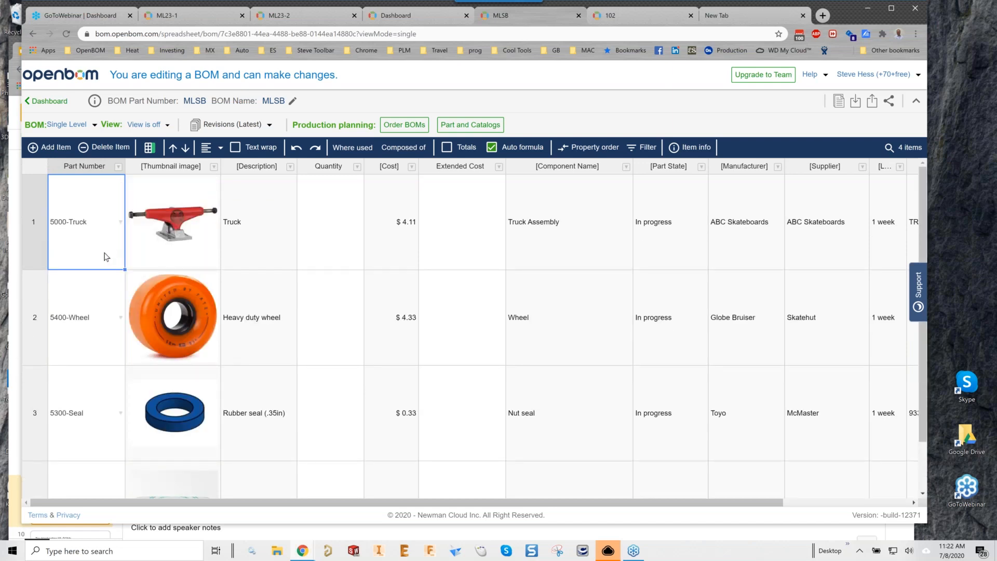
pyautogui.moveTo(220, 166); pyautogui.dragTo(180, 160)
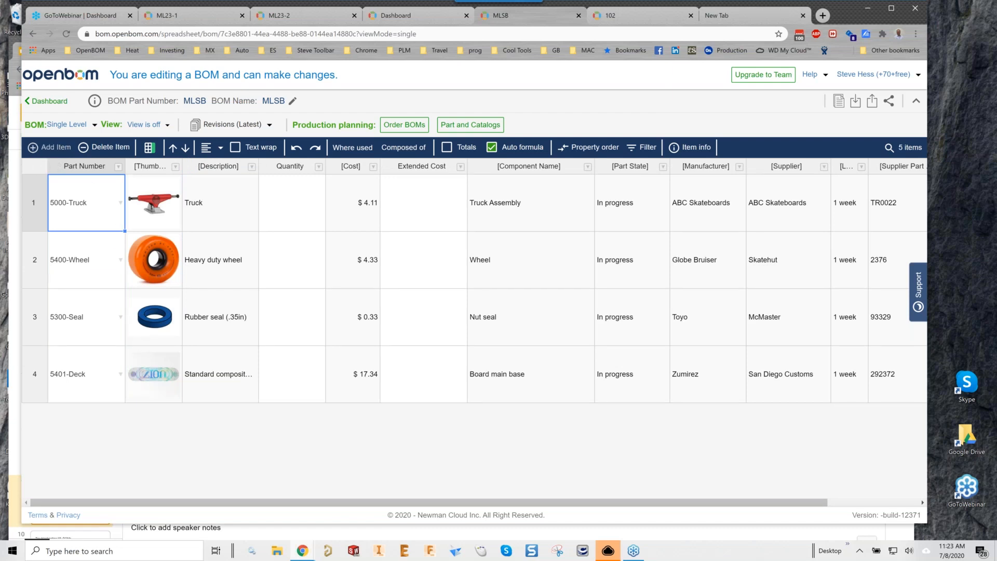
pyautogui.click(33, 147)
pyautogui.write('screw')
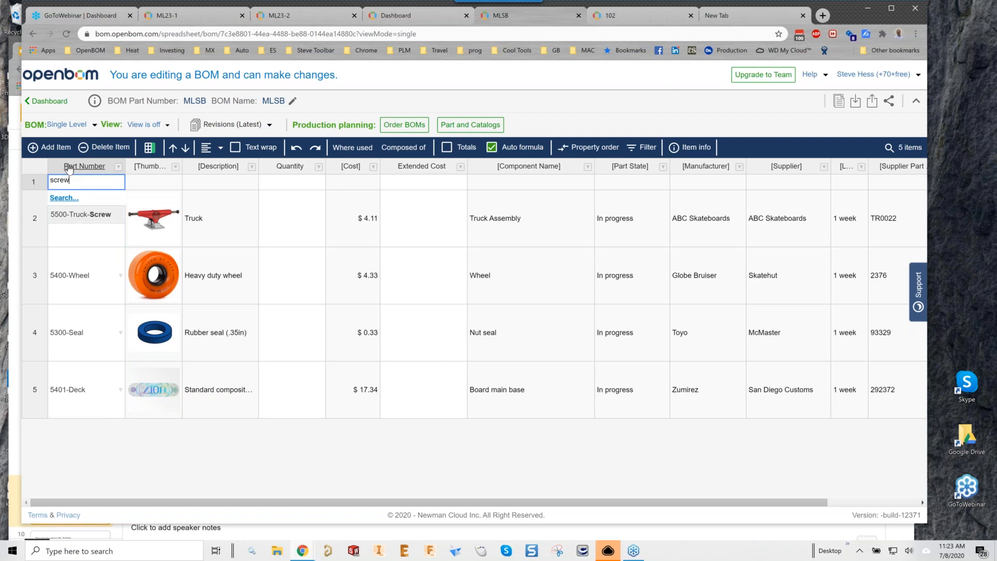
pyautogui.click(90, 215)
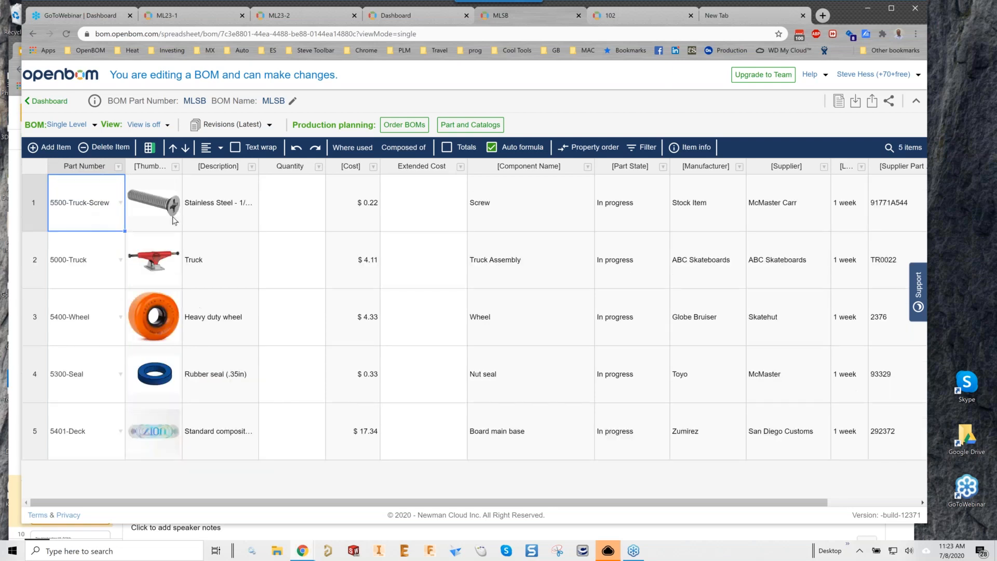
pyautogui.moveTo(182, 162); pyautogui.dragTo(161, 161)
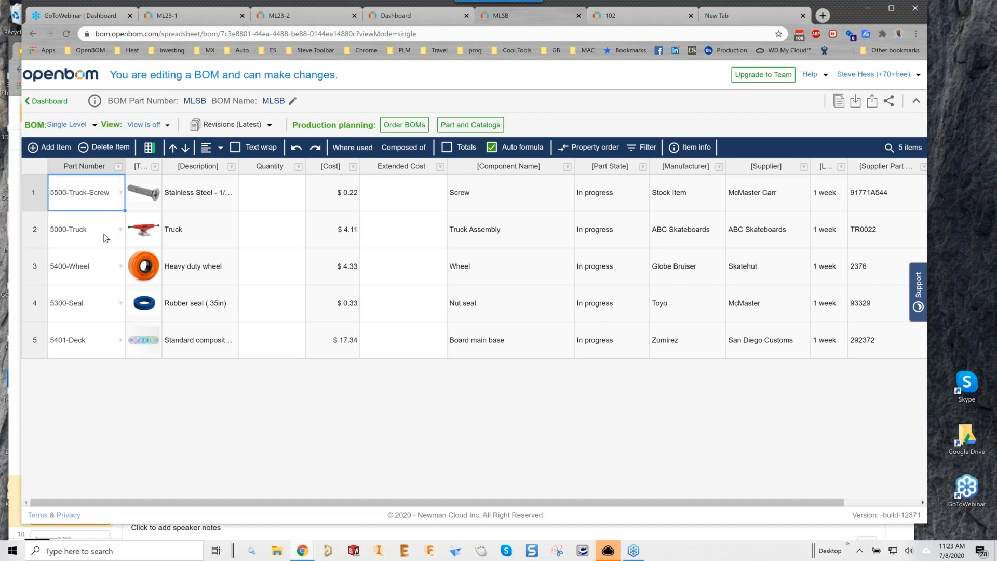
# Add 5600-Truck Assy (Truck complete) from the catalog as a new top row.
pyautogui.click(60, 148)
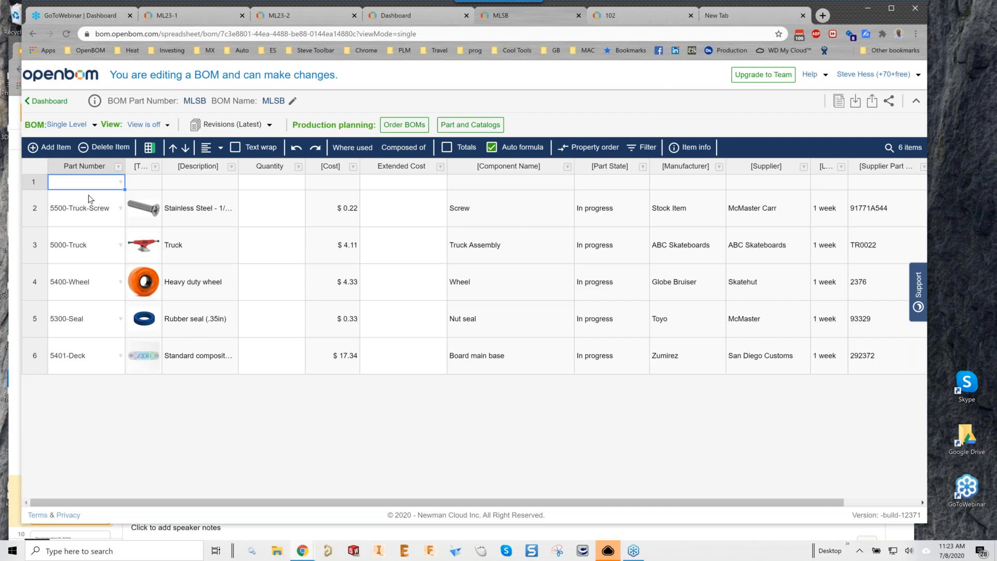
pyautogui.write('Truck')
pyautogui.moveTo(132, 223); pyautogui.dragTo(132, 234)
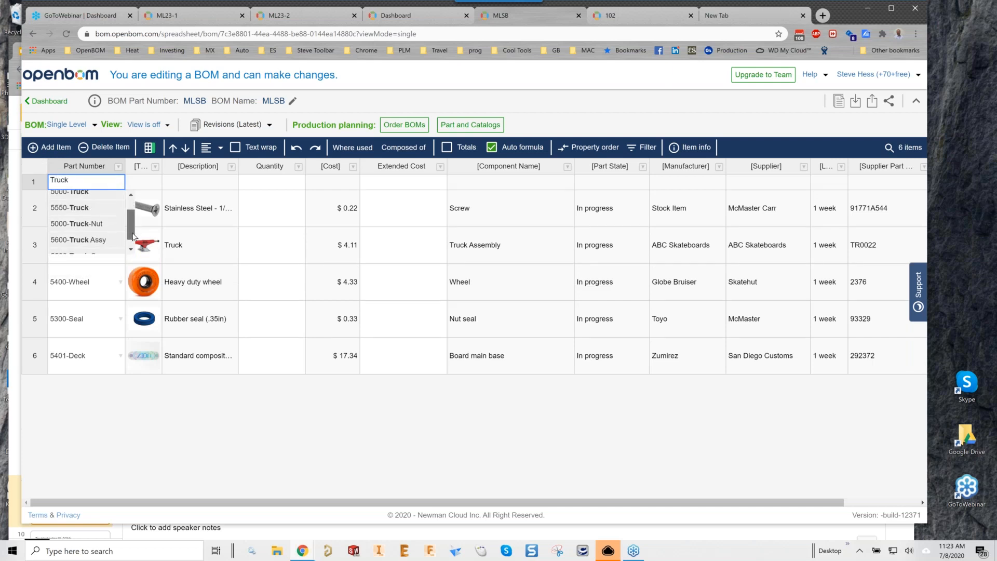
pyautogui.click(75, 244)
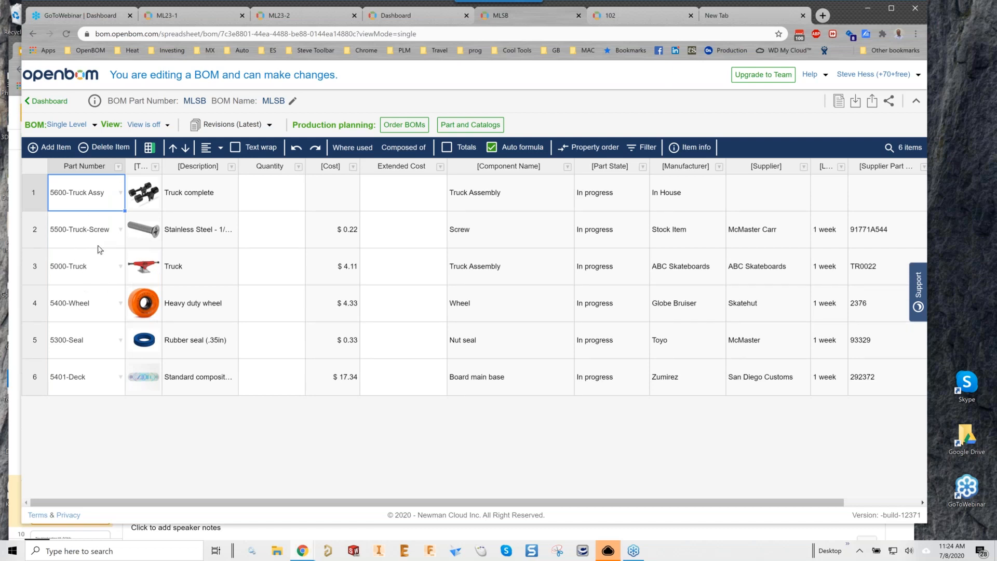
pyautogui.click(44, 209)
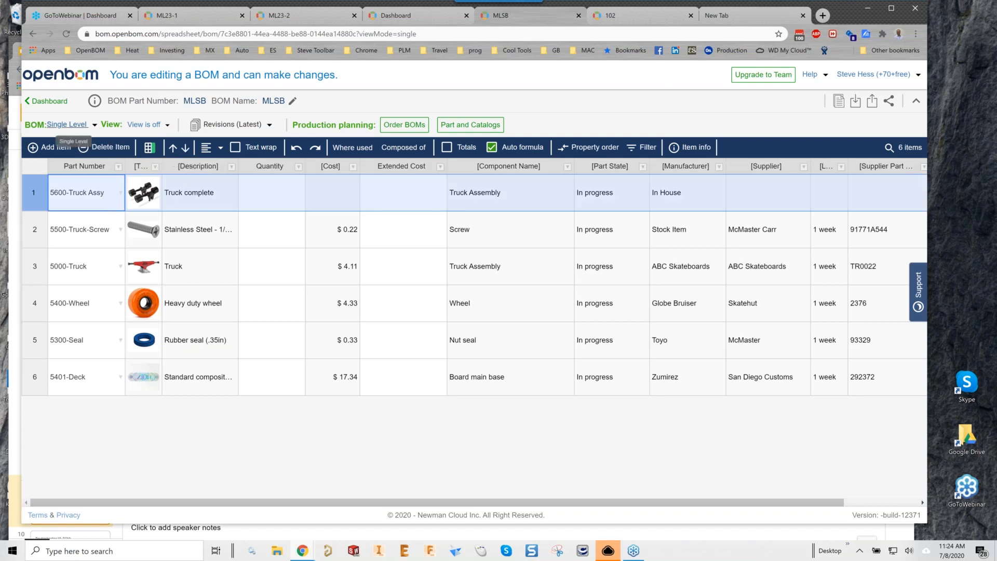
# Switch MLSB to Multi-Level view and move 5600-Truck Assy below the screw row.
pyautogui.click(94, 125)
pyautogui.click(75, 159)
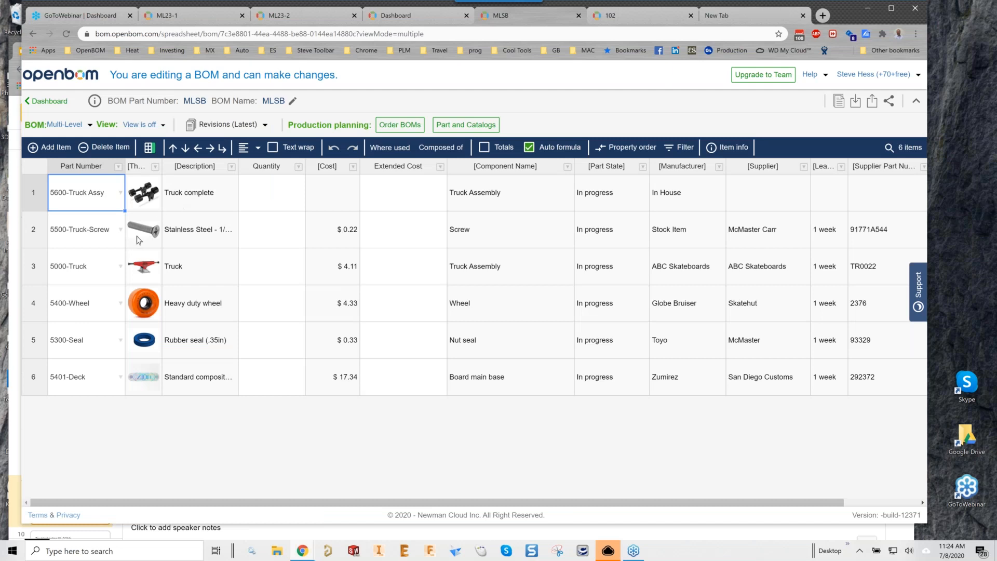
pyautogui.click(185, 148)
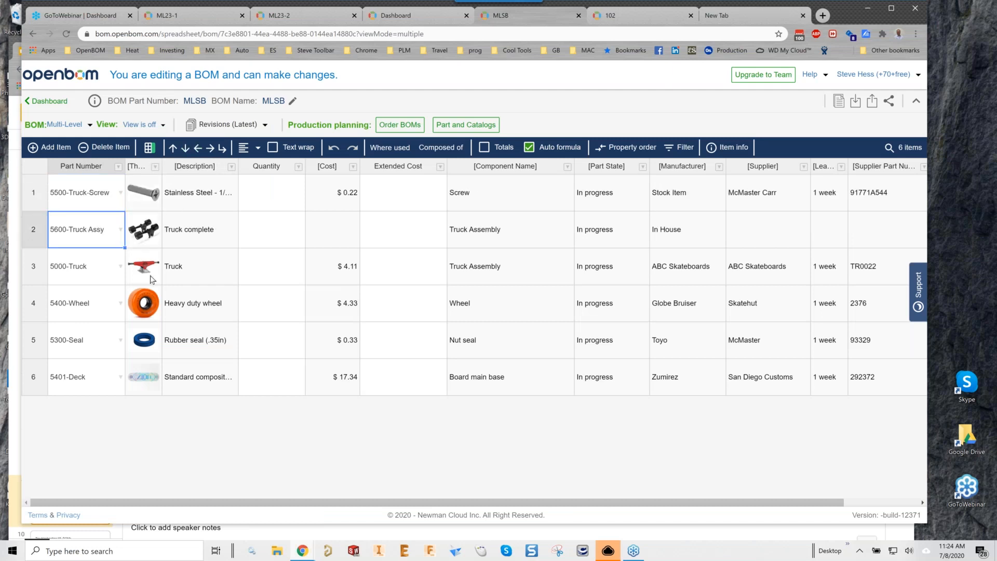
pyautogui.click(44, 267)
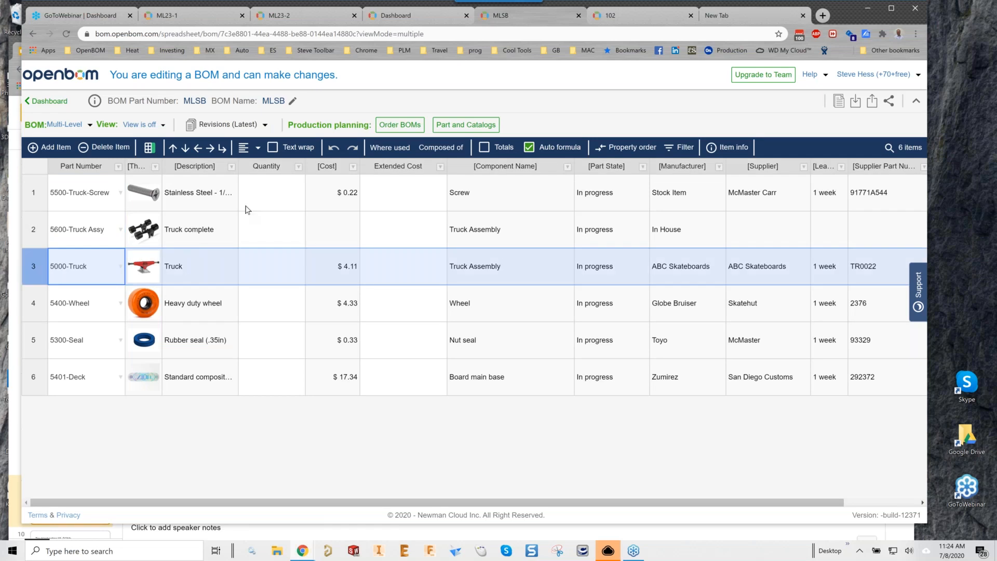
pyautogui.click(418, 15)
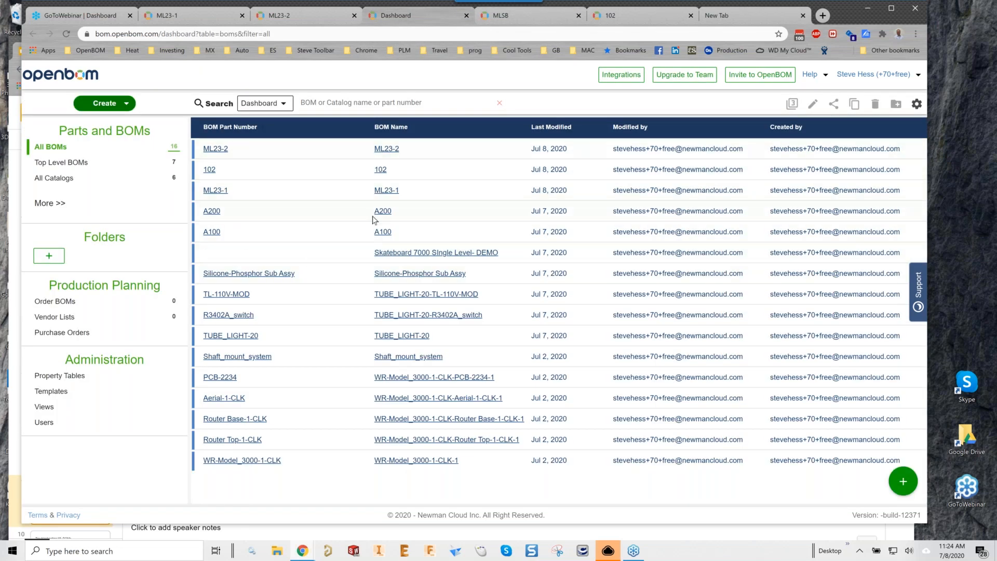
pyautogui.click(519, 18)
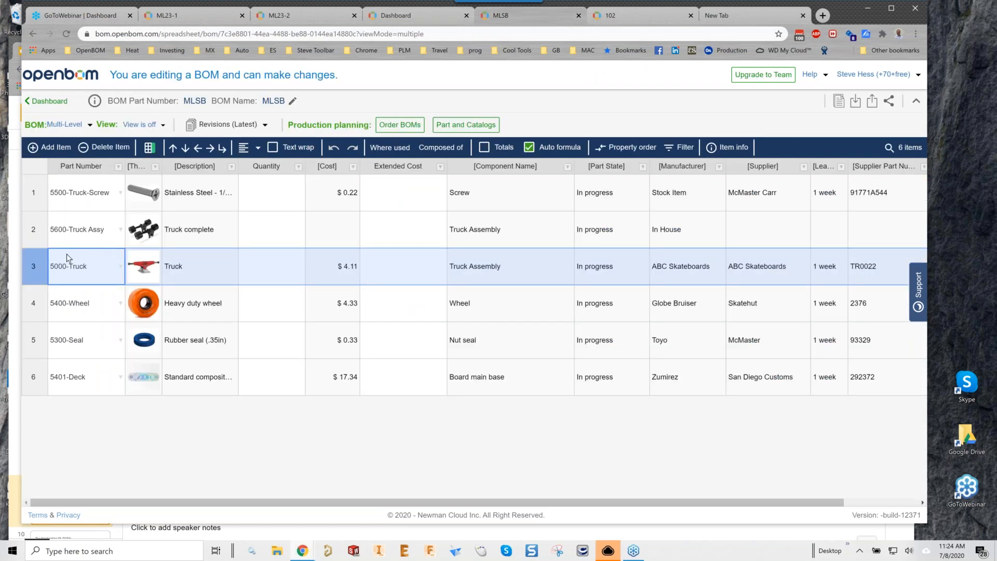
# Nest 5000-Truck, 5400-Wheel and 5300-Seal under 5600-Truck Assy and expand it.
pyautogui.click(210, 149)
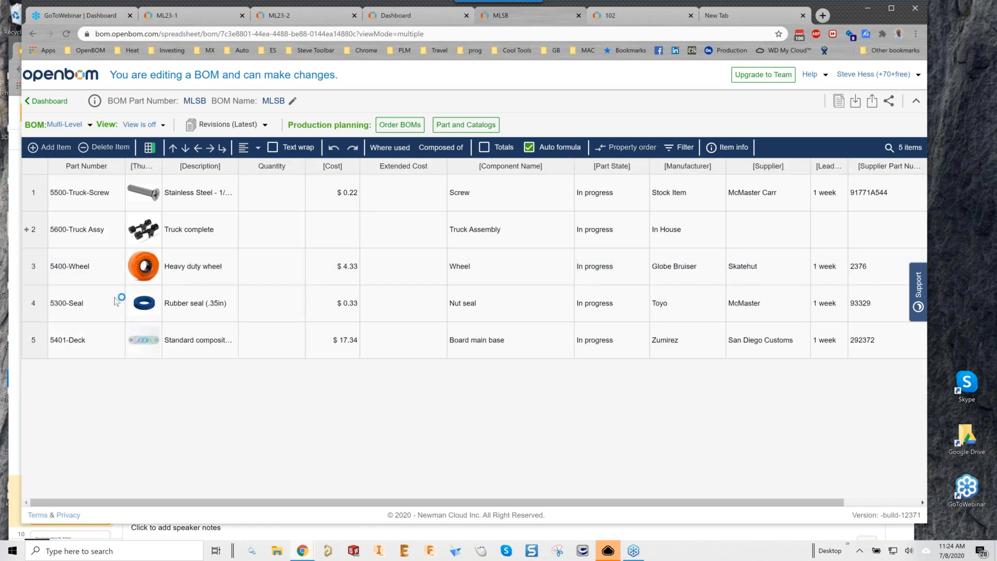
pyautogui.click(58, 309)
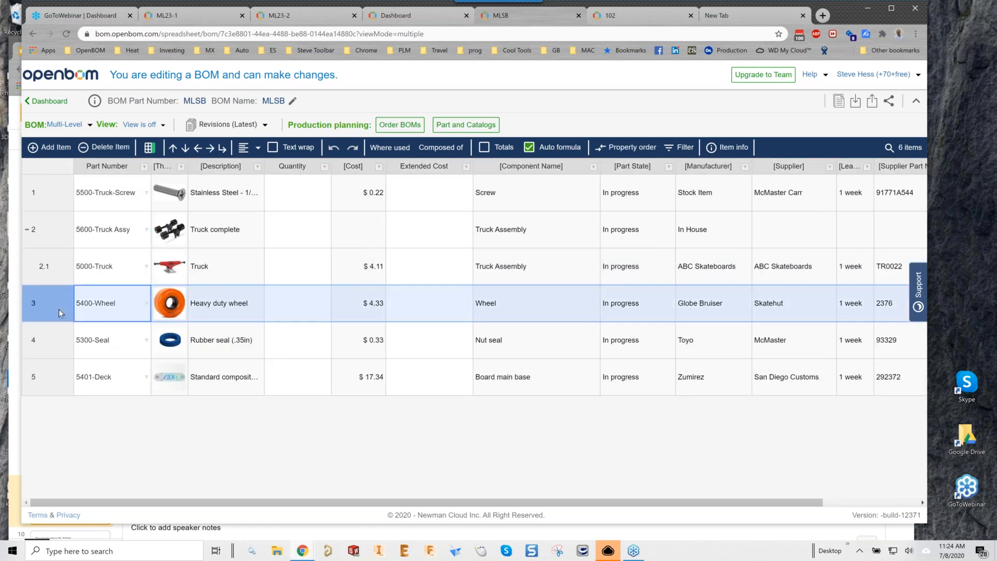
pyautogui.click(209, 148)
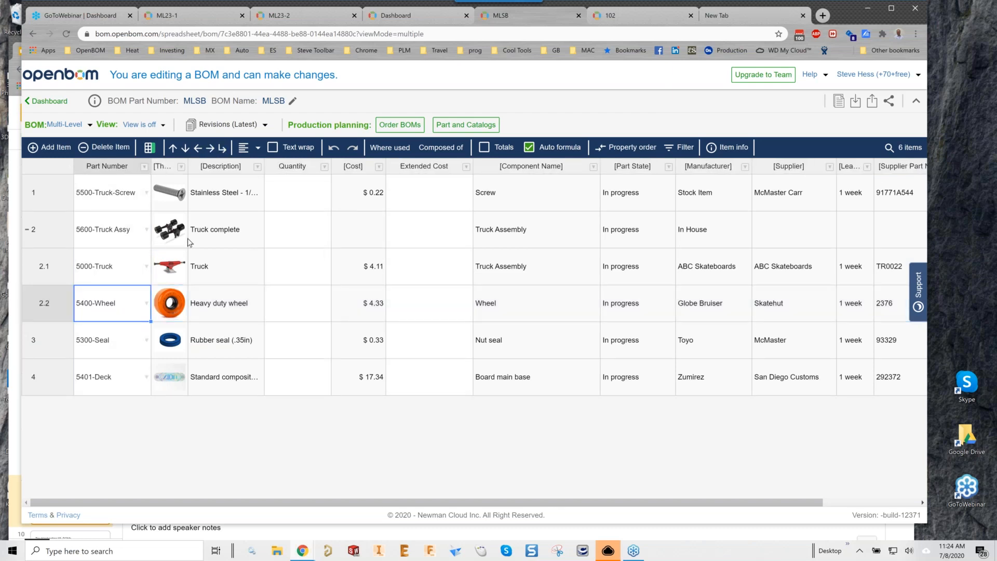
pyautogui.click(59, 348)
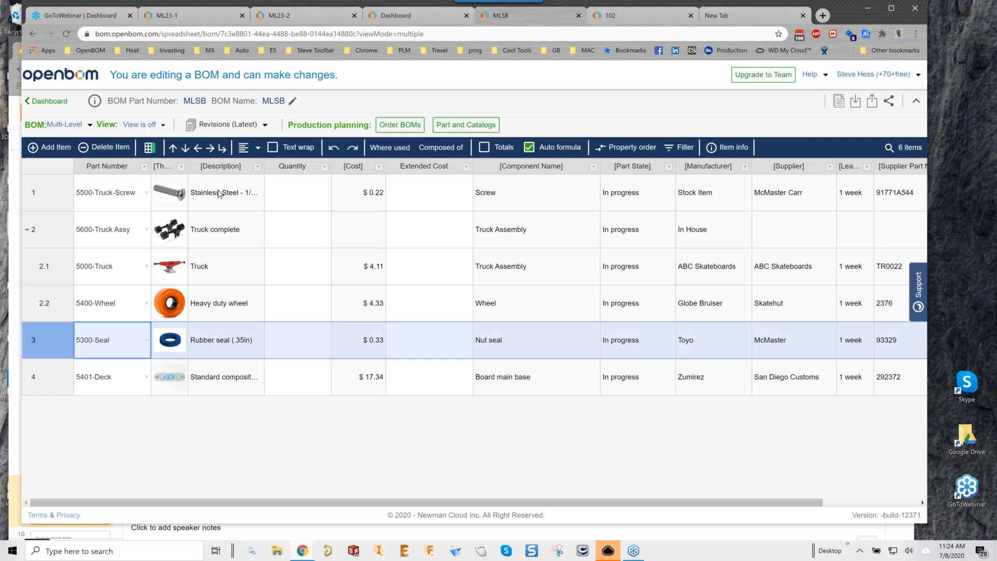
pyautogui.click(212, 150)
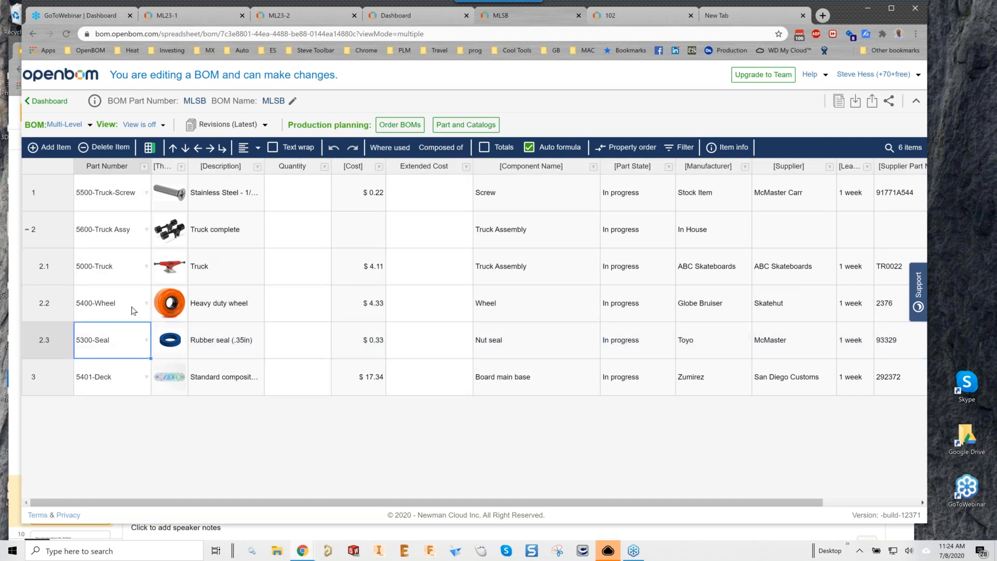
pyautogui.click(27, 229)
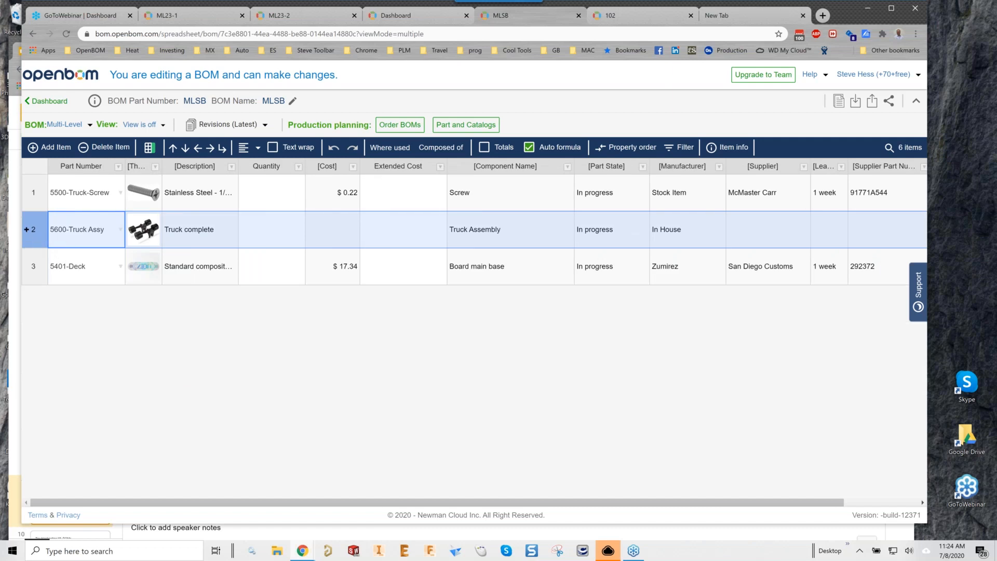
pyautogui.click(26, 229)
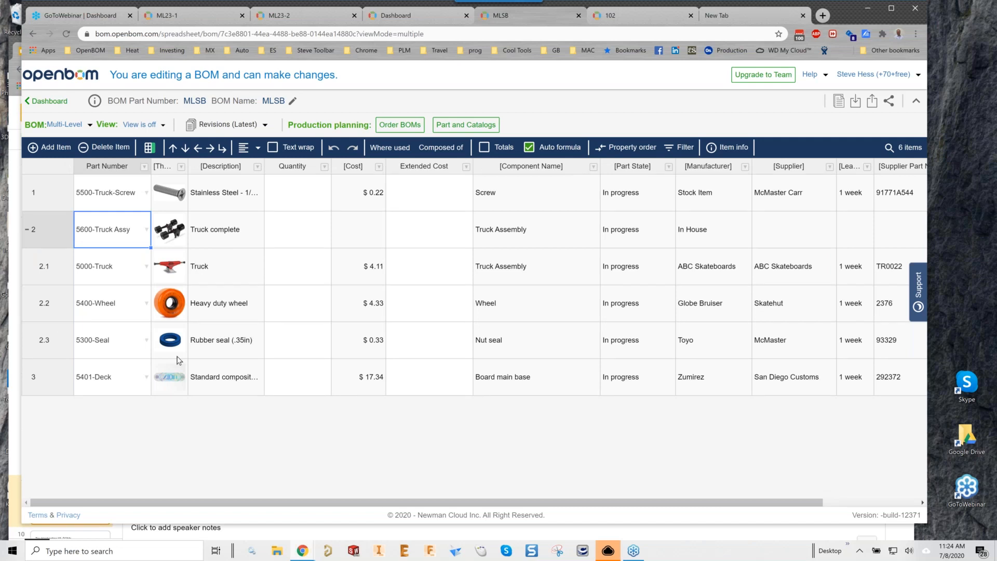
# Set quantities: seal 2, wheel 2, truck 1, Truck Assy 2, screws 8, deck 1.
pyautogui.click(283, 345)
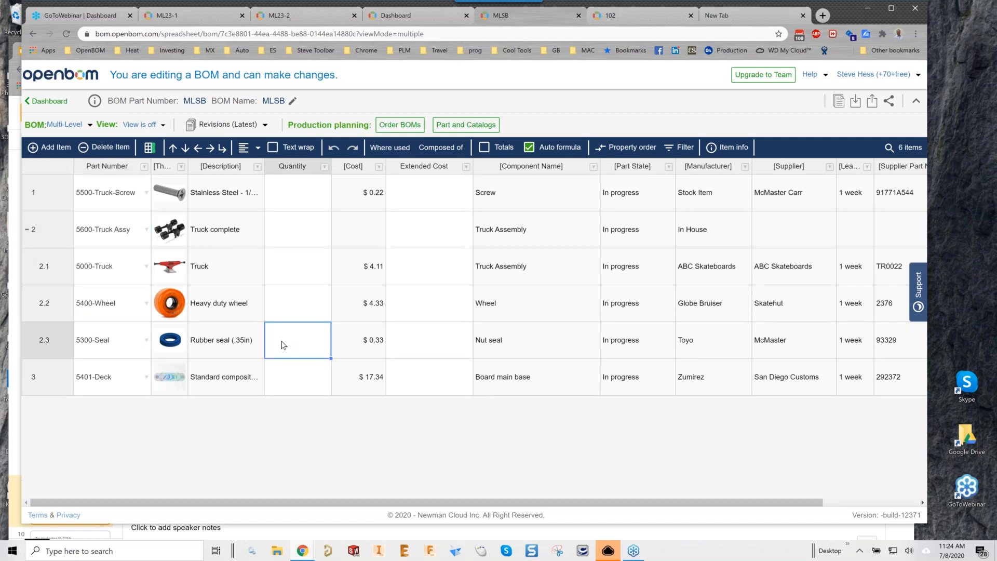
pyautogui.write('2')
pyautogui.press('Up')
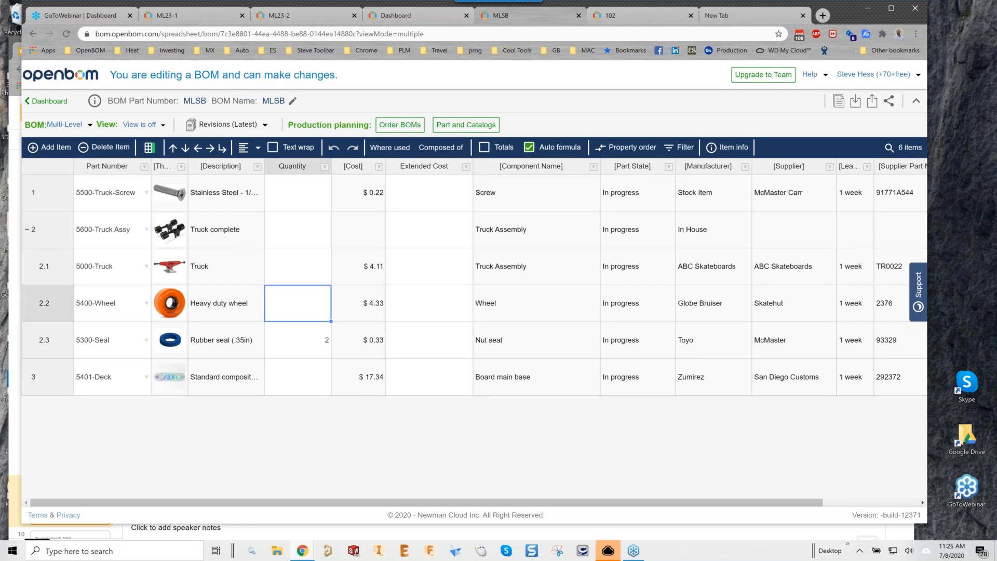
pyautogui.press('Up')
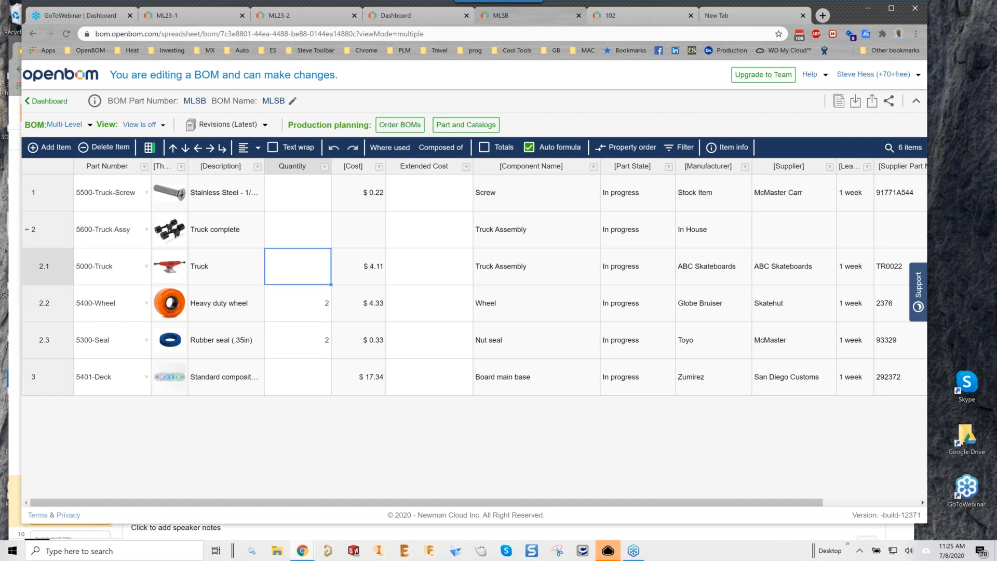
pyautogui.press('Up')
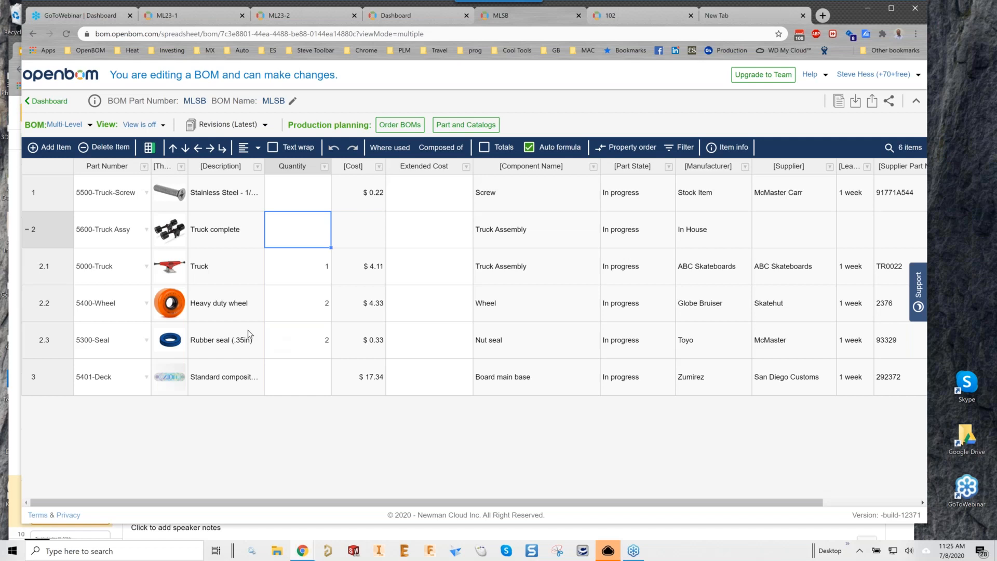
pyautogui.write('2')
pyautogui.press('Up')
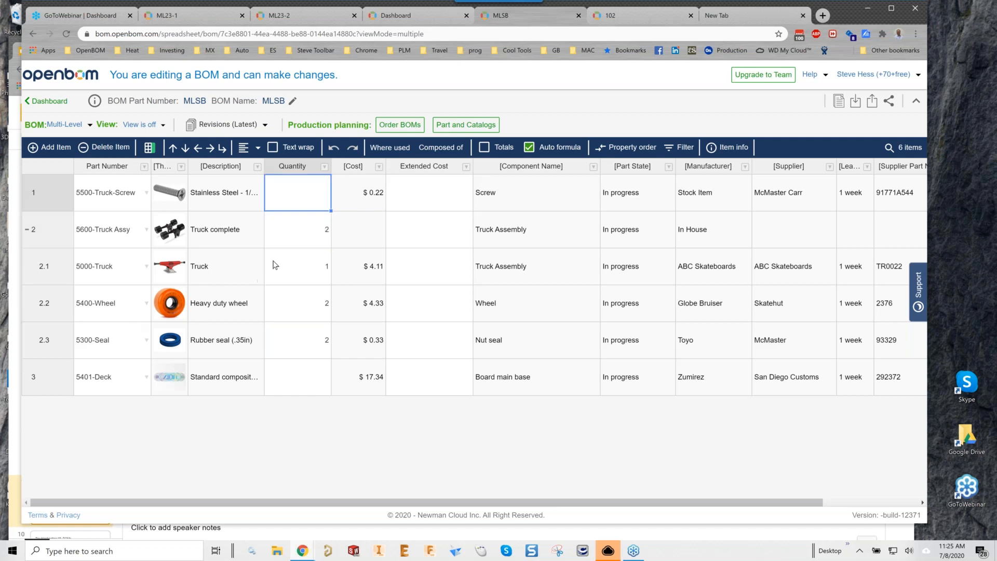
pyautogui.write('8')
pyautogui.press('Return')
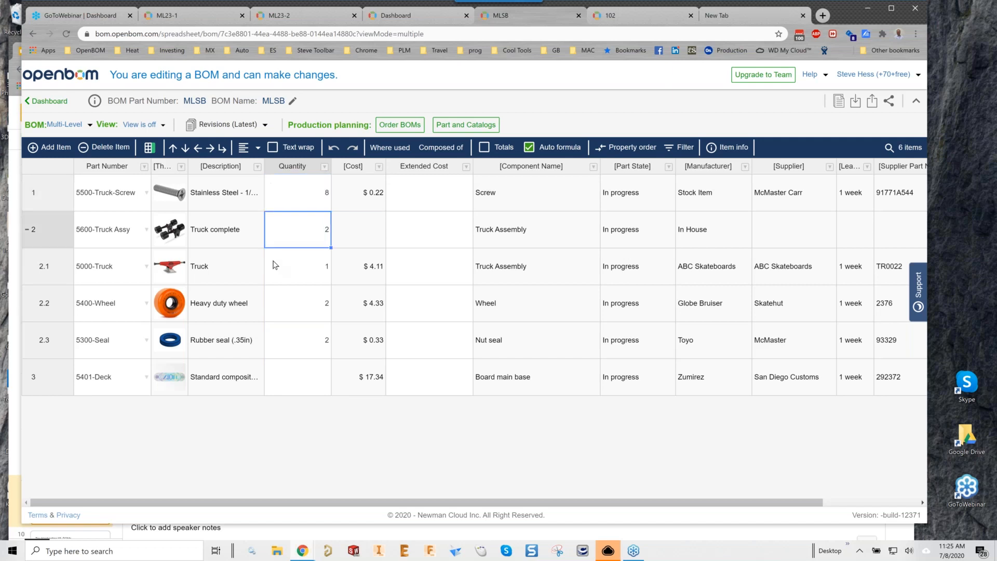
pyautogui.click(300, 377)
pyautogui.write('1')
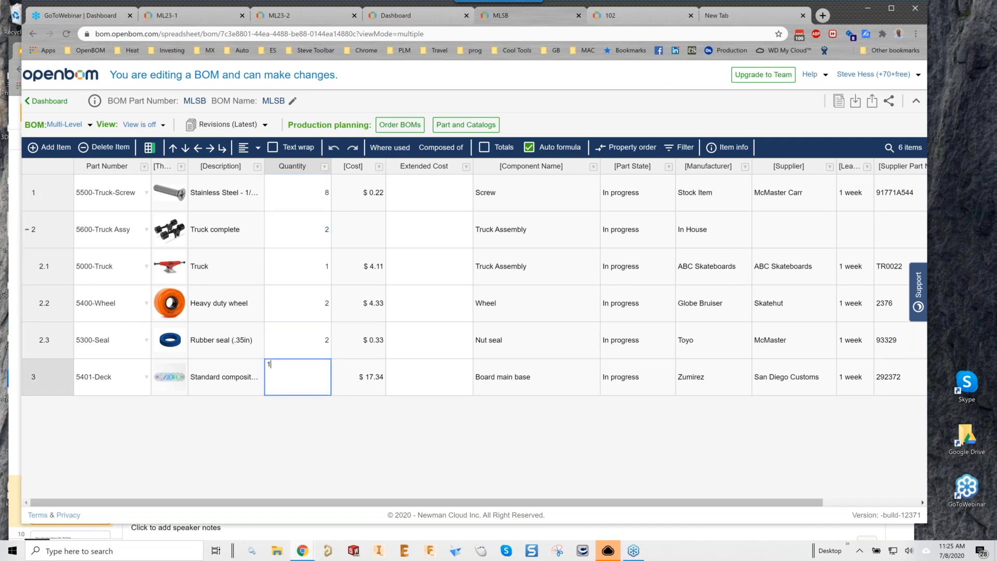
pyautogui.press('Return')
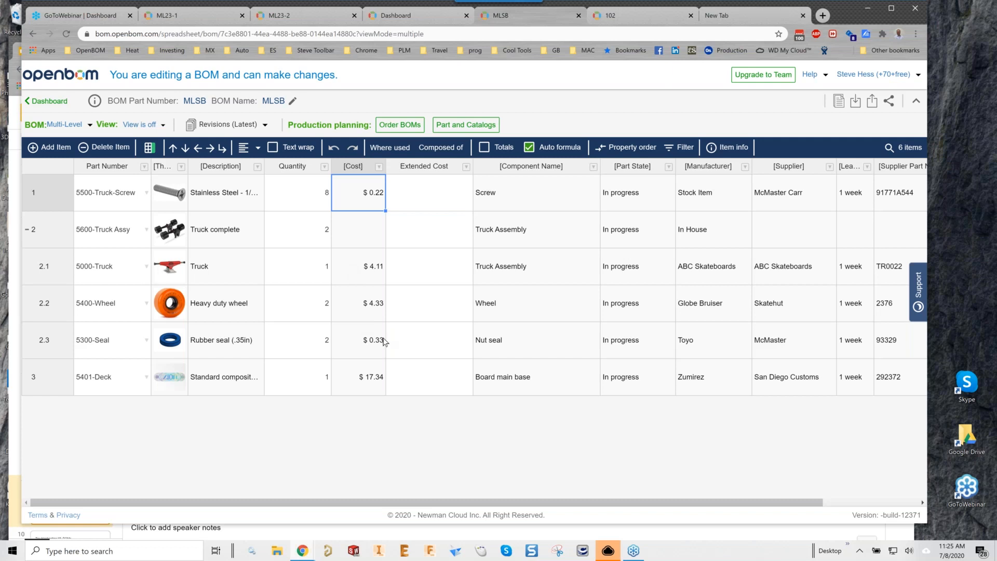
# Set the Extended Cost formula to Cost * Quantity for all rows, with Multi-level Rollup enabled.
pyautogui.rightClick(424, 197)
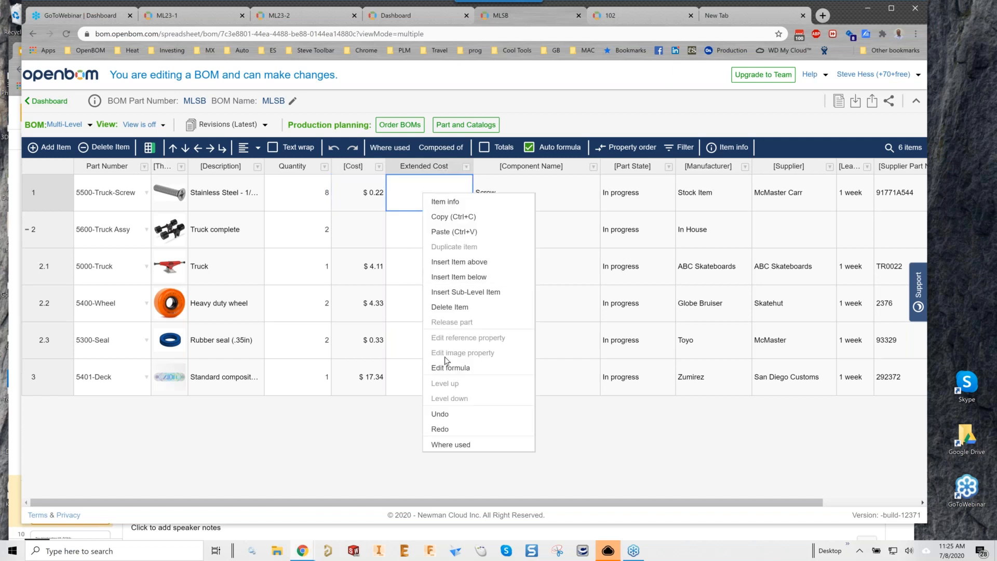
pyautogui.click(447, 368)
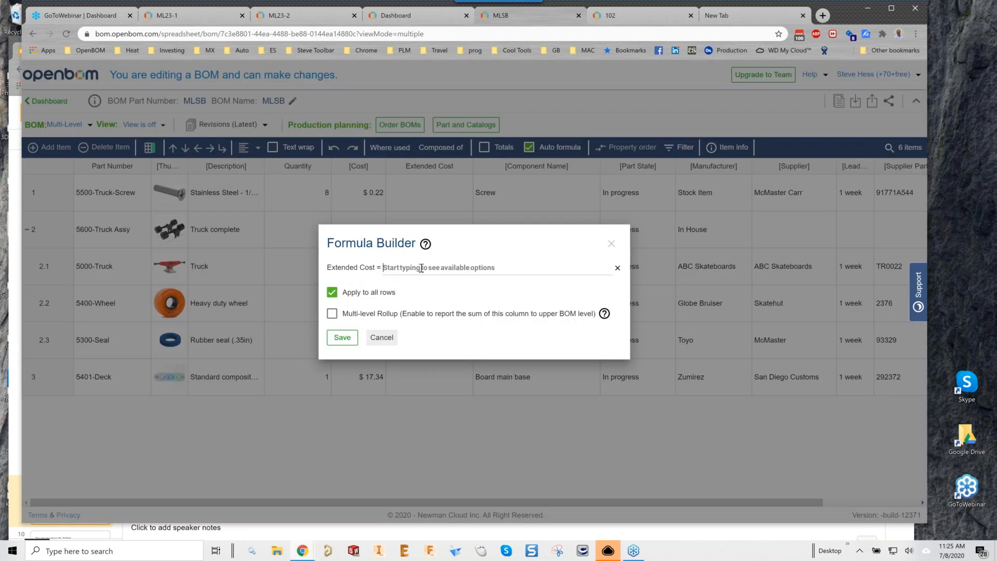
pyautogui.write('Co')
pyautogui.press('Down')
pyautogui.press('Return')
pyautogui.write('*')
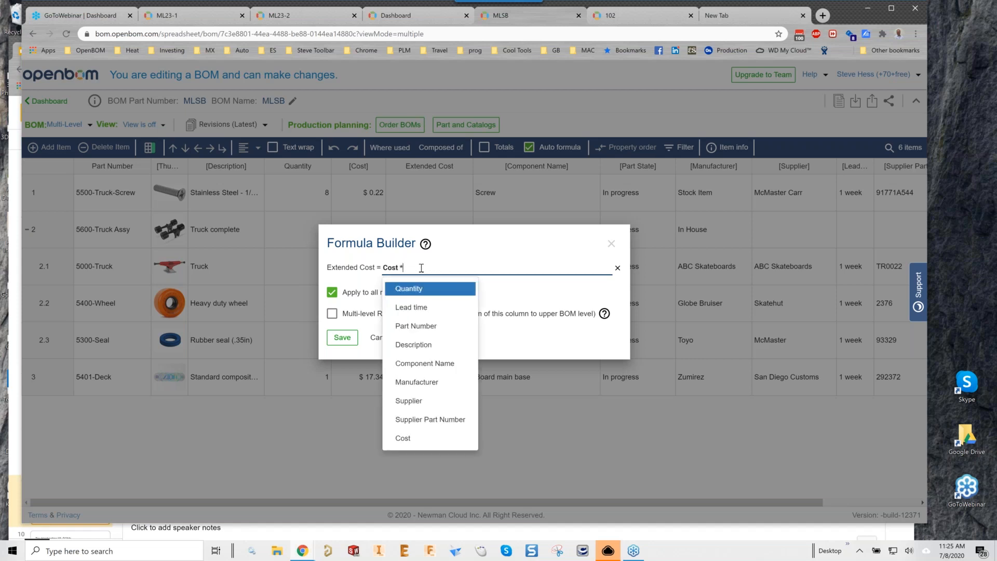
pyautogui.click(407, 290)
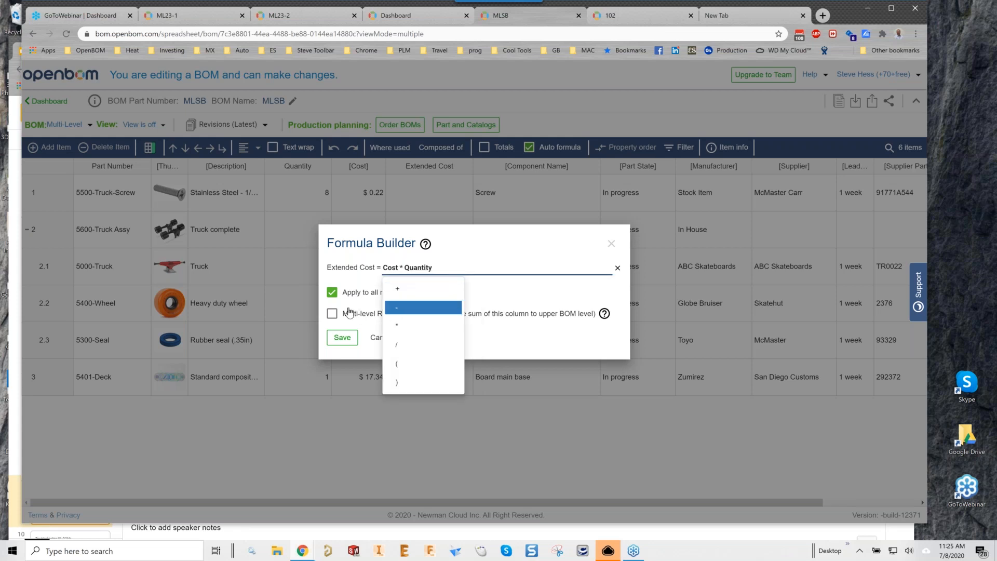
pyautogui.click(494, 247)
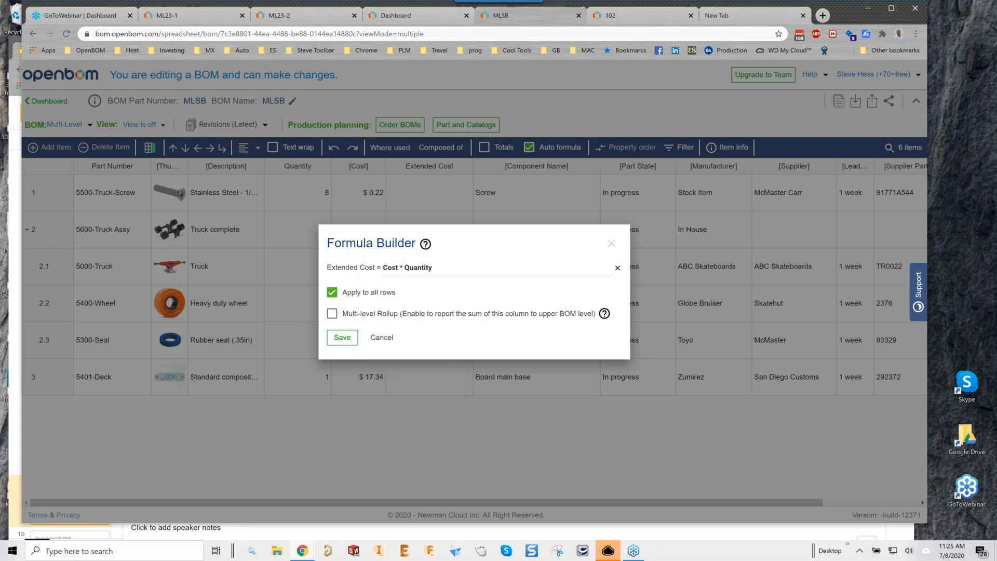
pyautogui.click(383, 315)
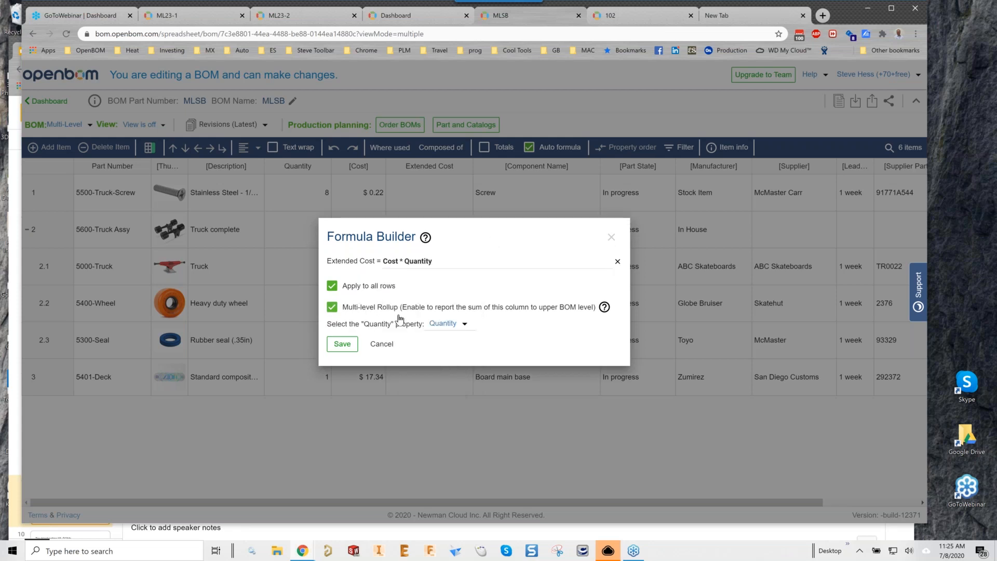
pyautogui.click(343, 344)
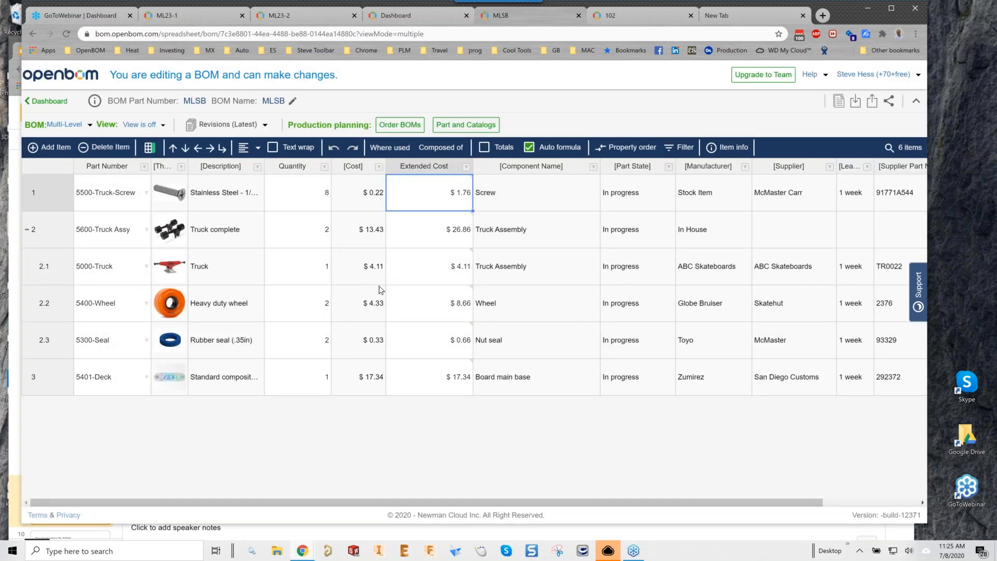
# Change the Truck Assy quantity to 1 and back to 2 to test Extended Cost recalculation.
pyautogui.click(318, 233)
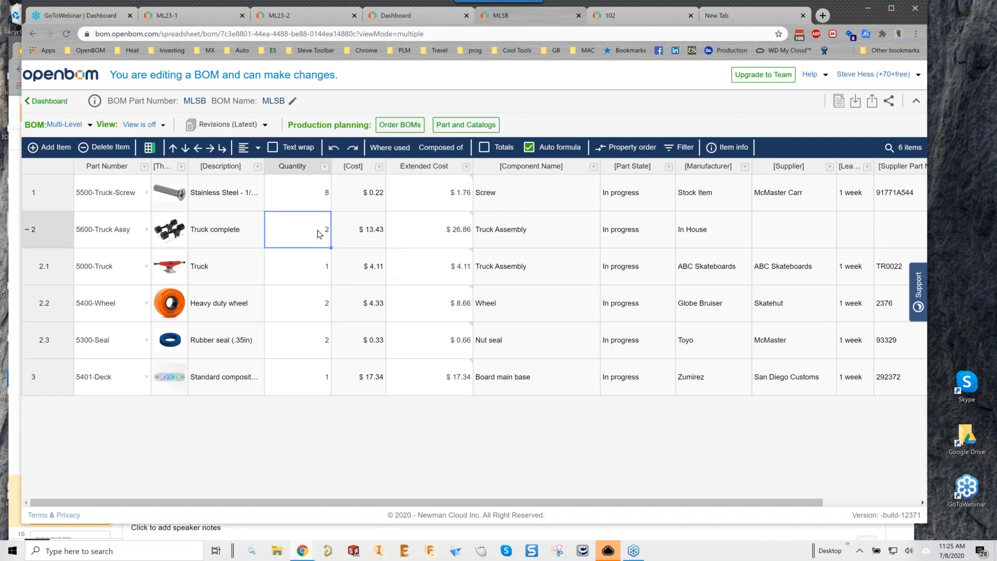
pyautogui.write('1')
pyautogui.press('Return')
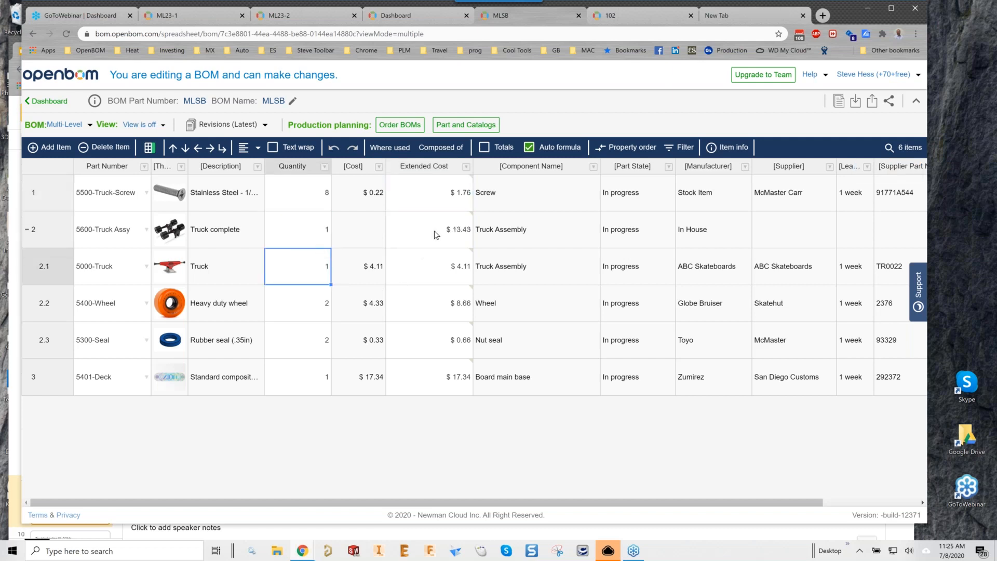
pyautogui.click(311, 232)
pyautogui.write('2')
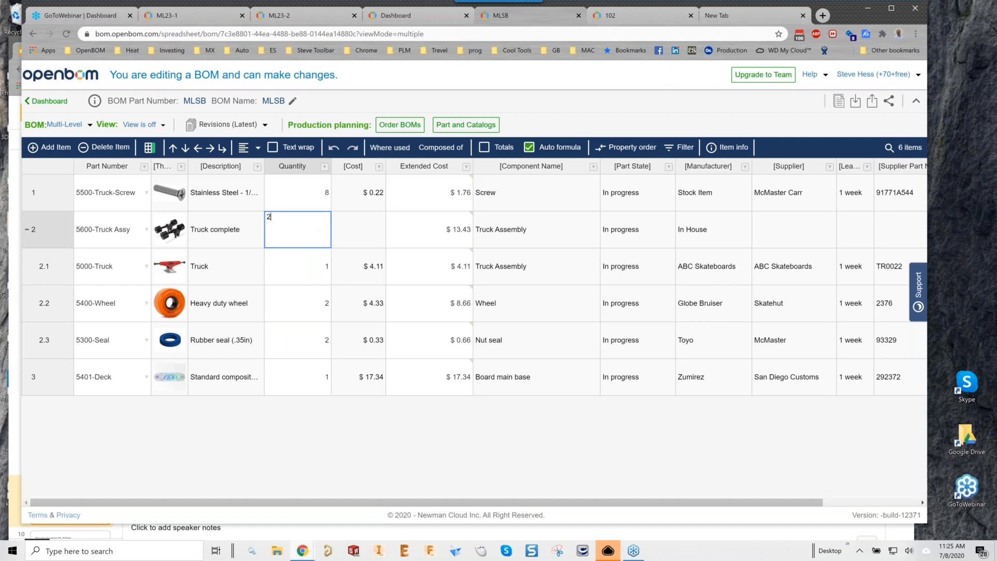
pyautogui.press('Up')
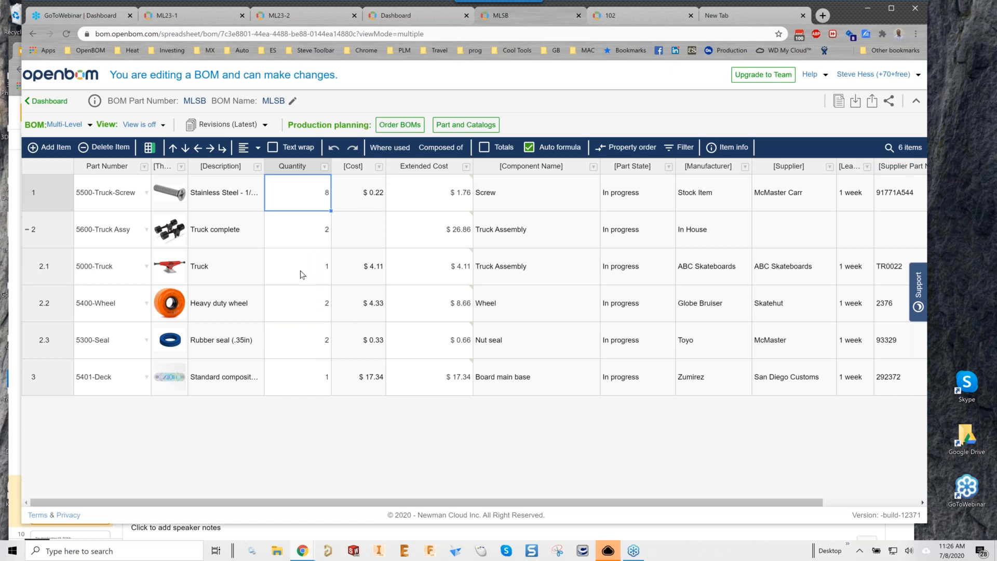
# Check the Truck Assy Extended Cost formula ($26.86) and collapse its sub-parts.
pyautogui.click(299, 231)
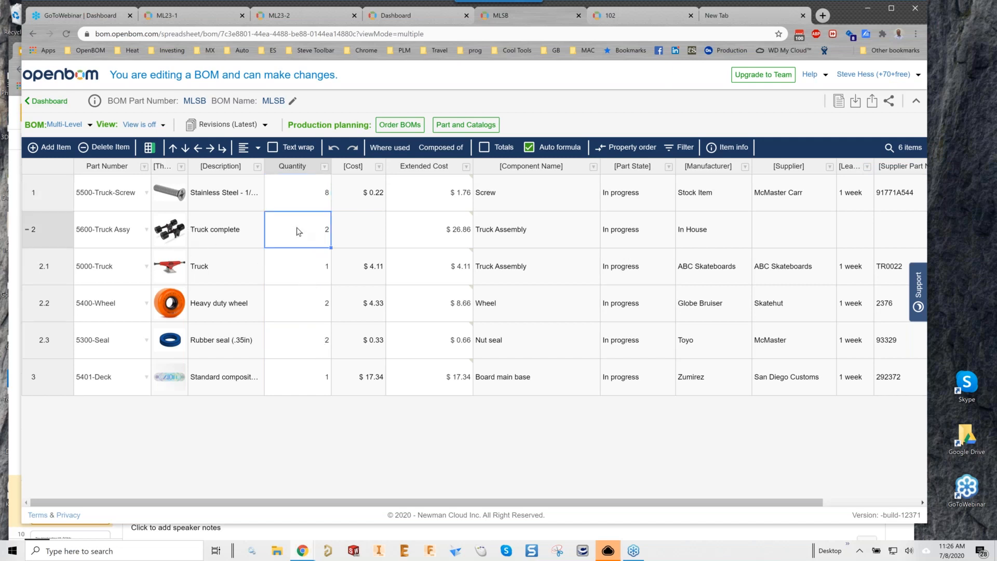
pyautogui.click(437, 236)
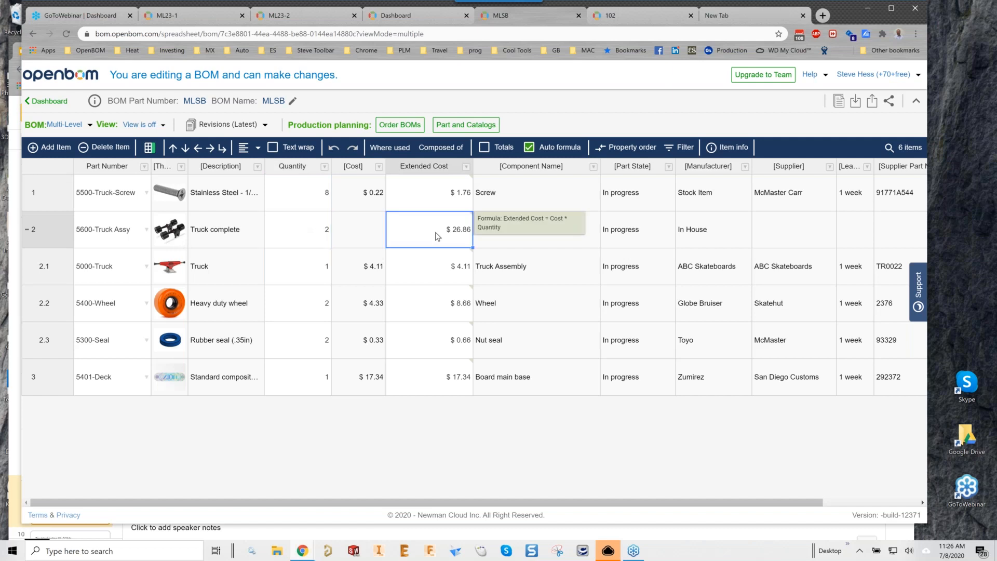
pyautogui.click(27, 231)
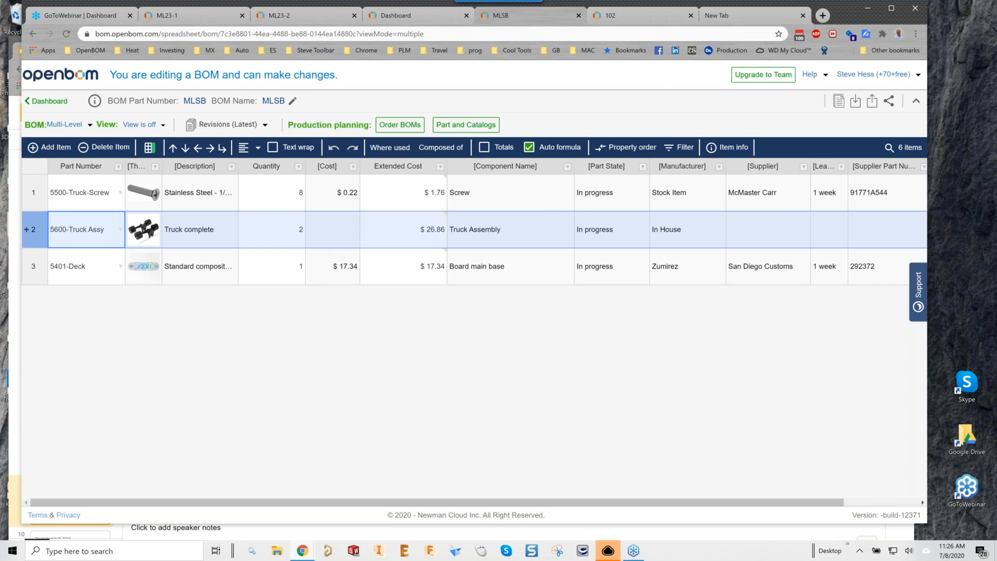
# Show the $45.96 Extended Cost total, hide it again, re-expand Truck Assy, and list the BOM views.
pyautogui.click(485, 148)
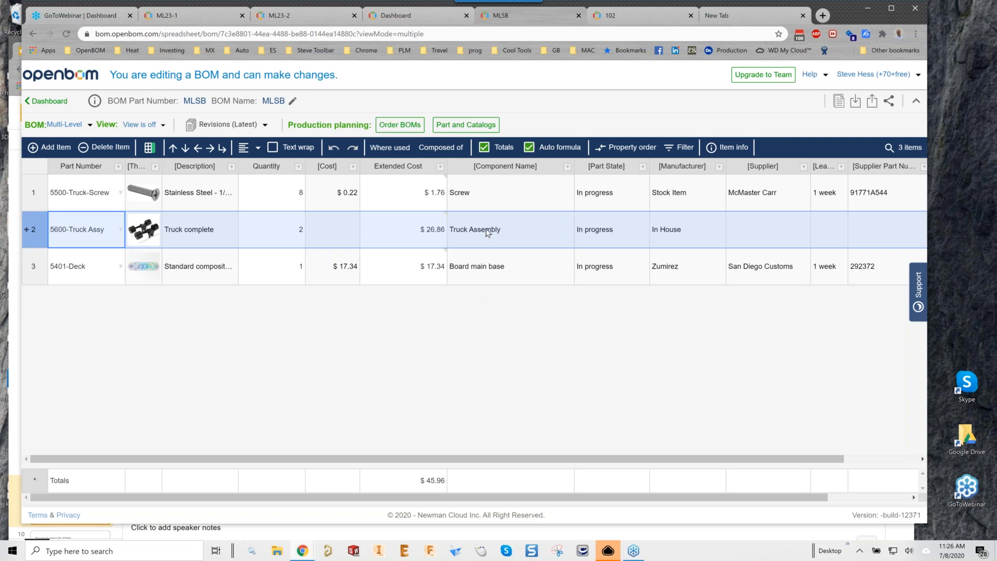
pyautogui.click(485, 149)
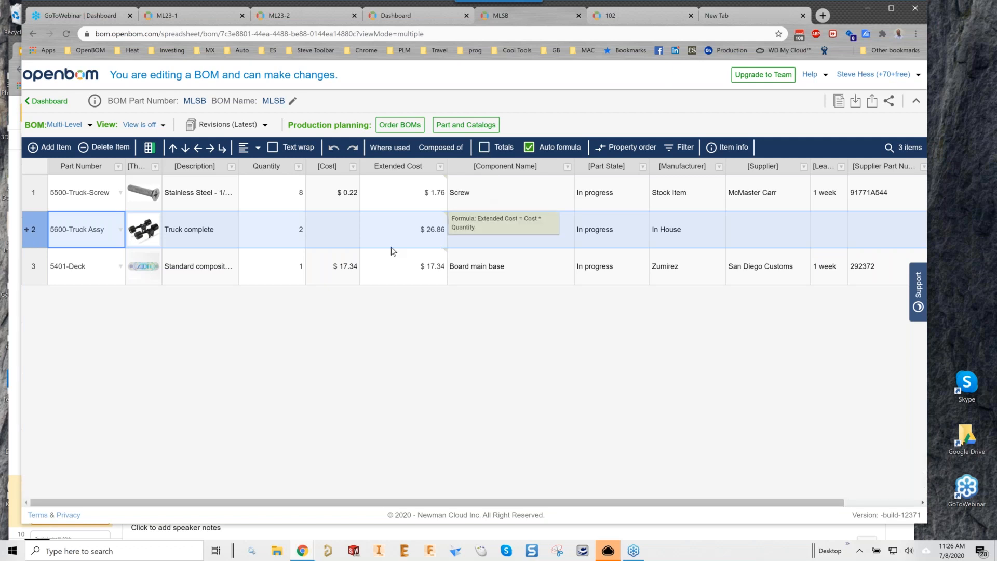
pyautogui.click(27, 231)
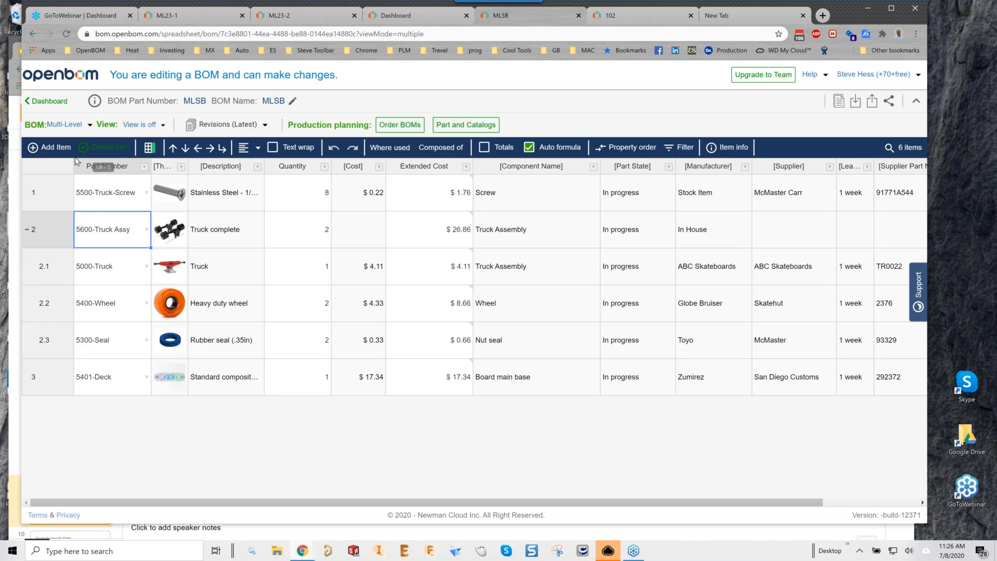
pyautogui.click(65, 125)
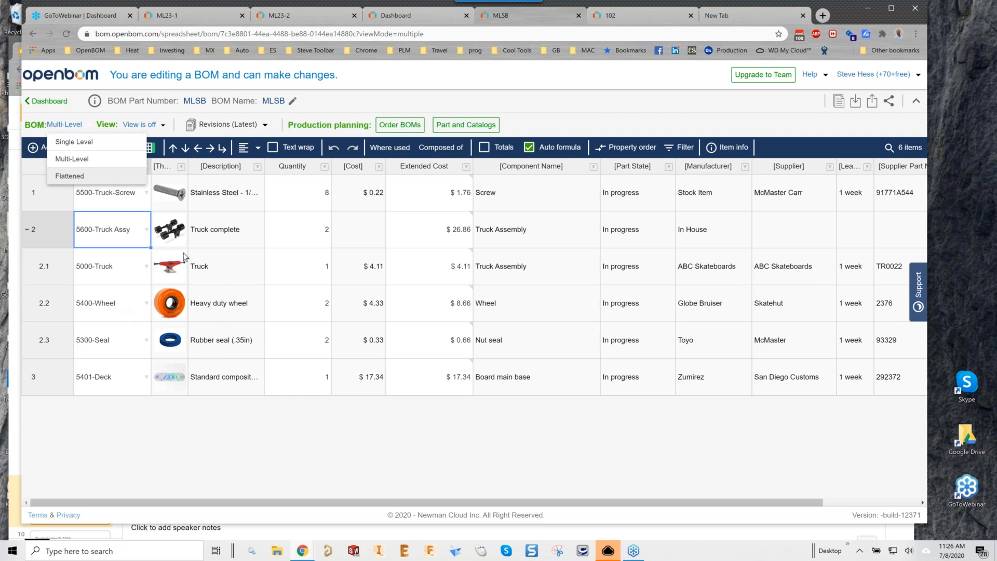
# Switch the MLSB BOM to the flattened view.
pyautogui.click(299, 302)
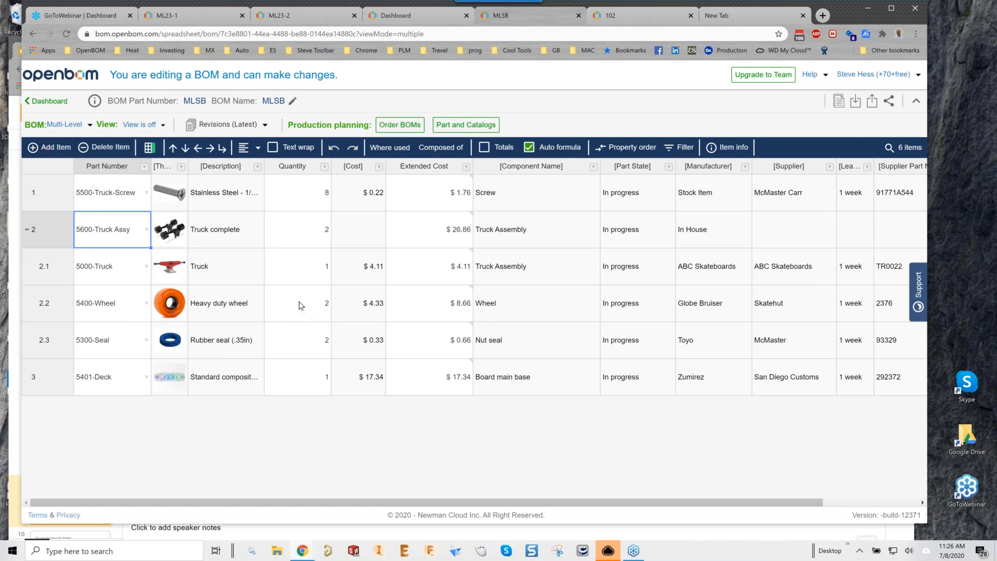
pyautogui.click(299, 305)
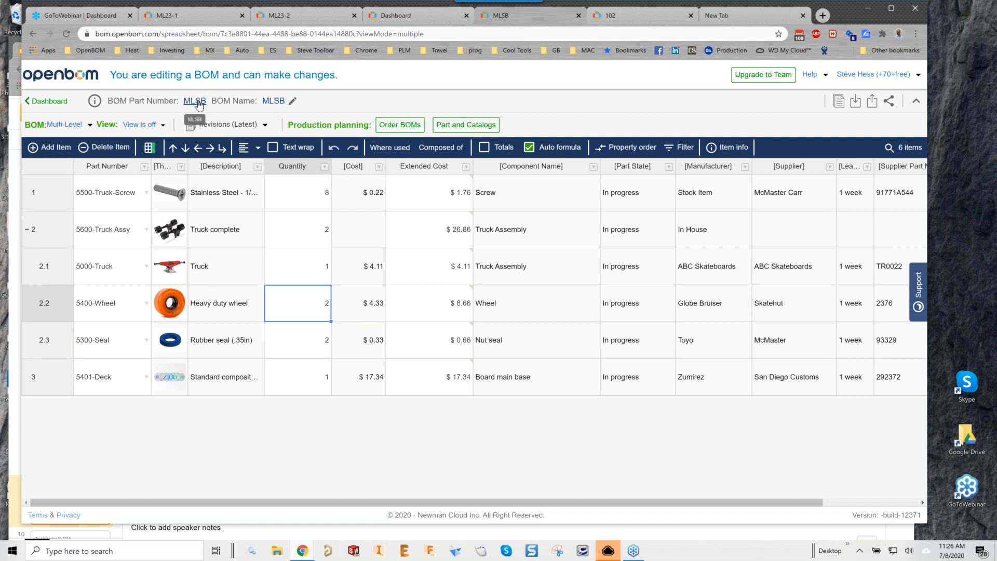
pyautogui.click(65, 124)
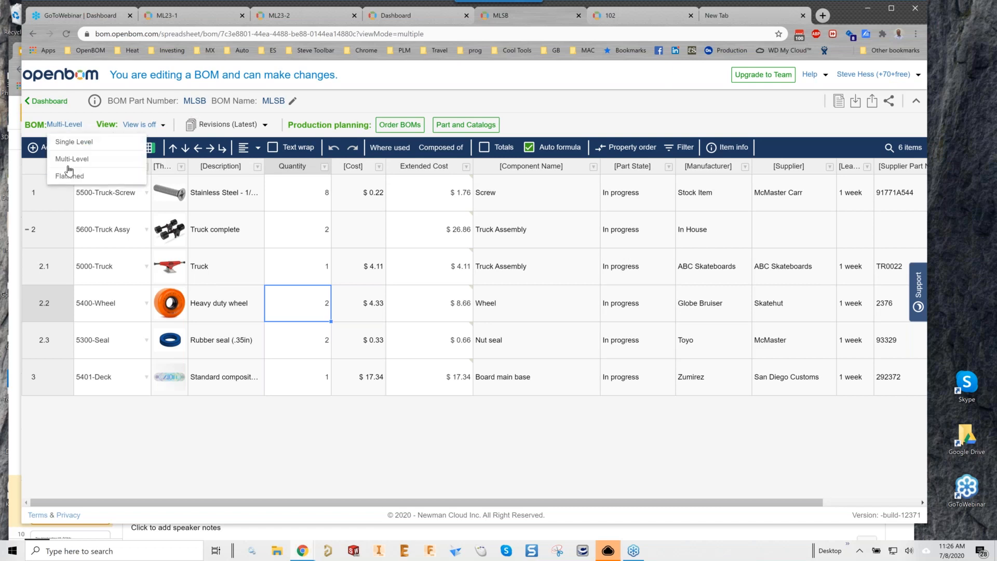
pyautogui.click(69, 177)
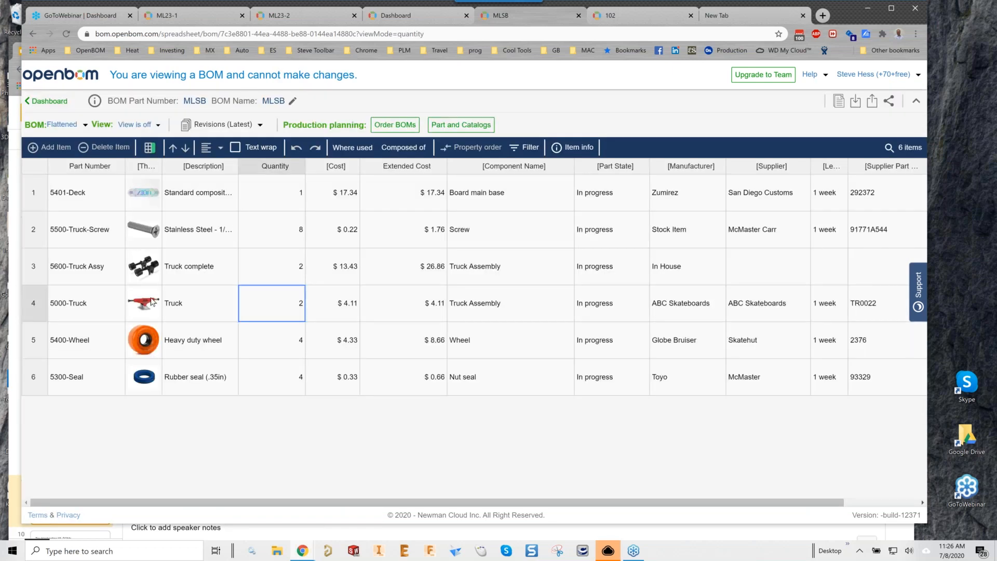
# Review flattened quantities (Truck Assy 2, Wheel, Seal 4), then return to the dashboard.
pyautogui.click(282, 342)
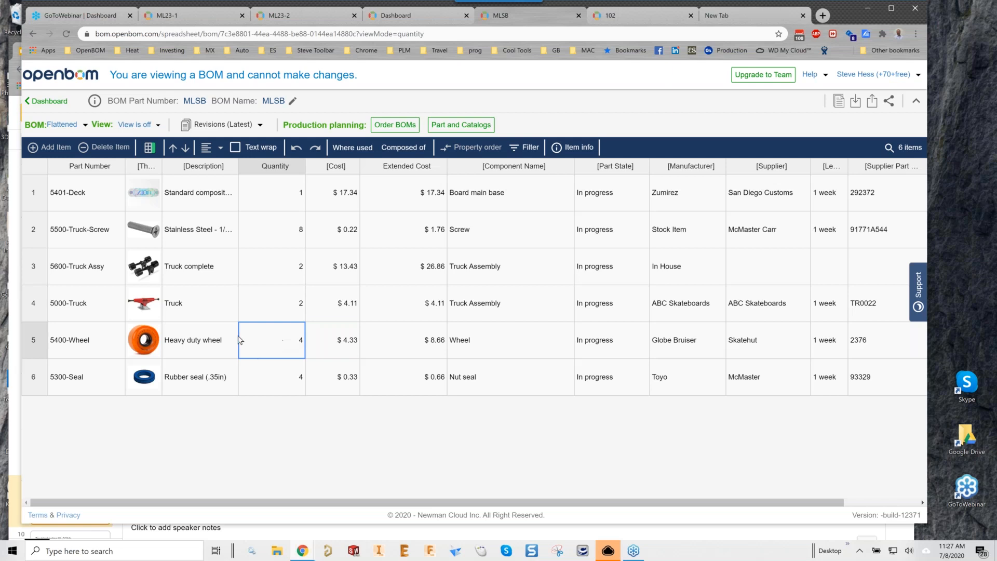
pyautogui.click(290, 266)
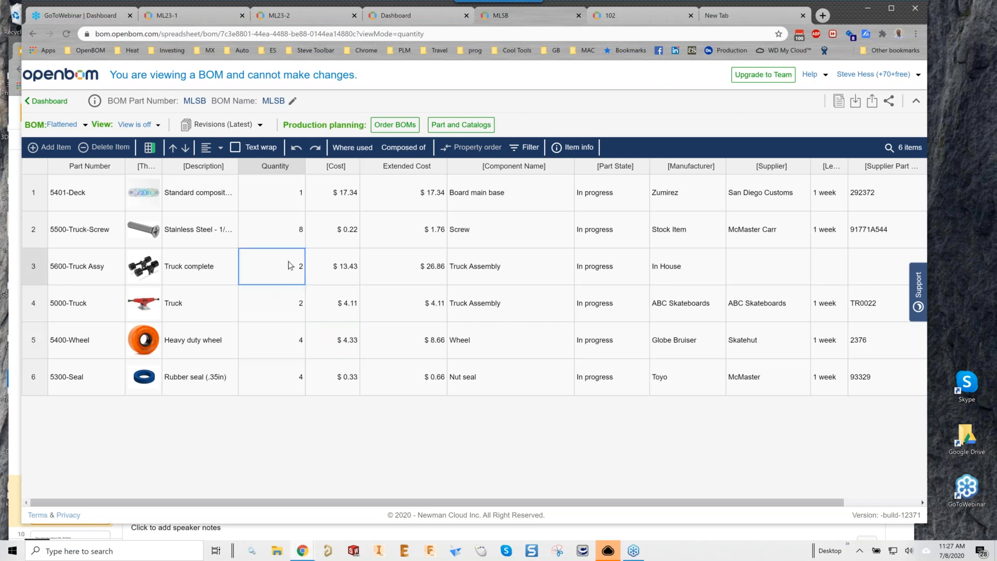
pyautogui.click(291, 317)
pyautogui.click(290, 347)
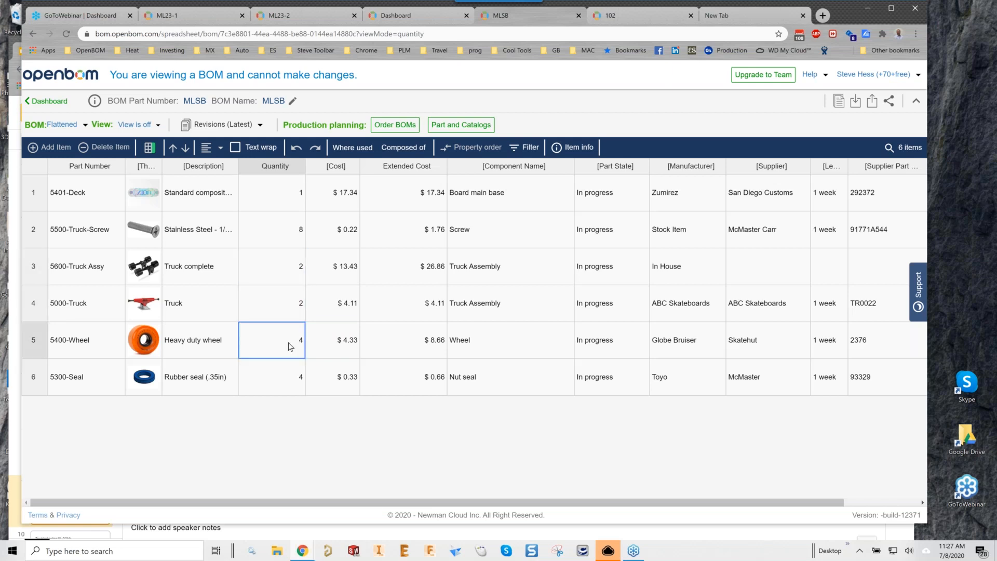
pyautogui.click(280, 375)
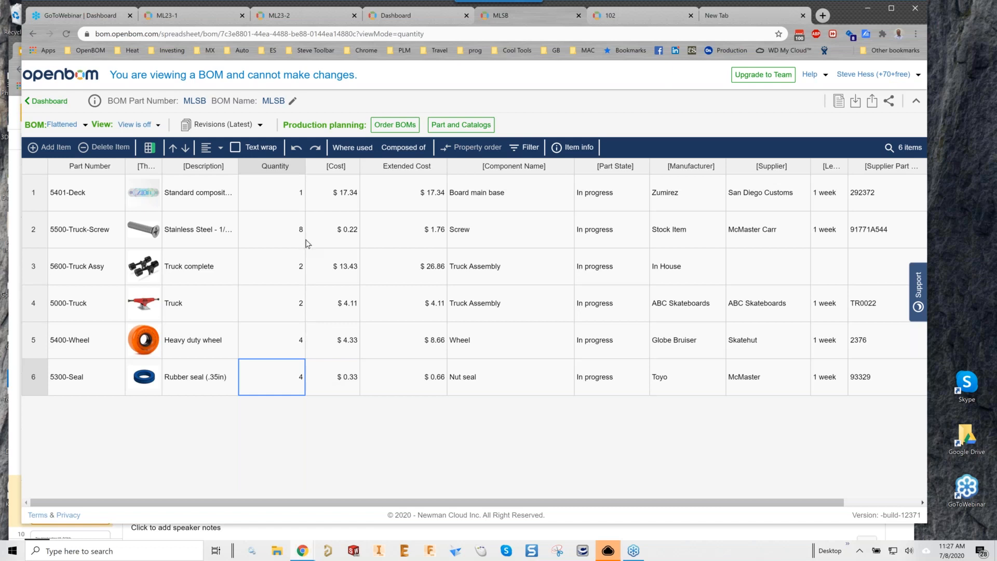
pyautogui.click(49, 101)
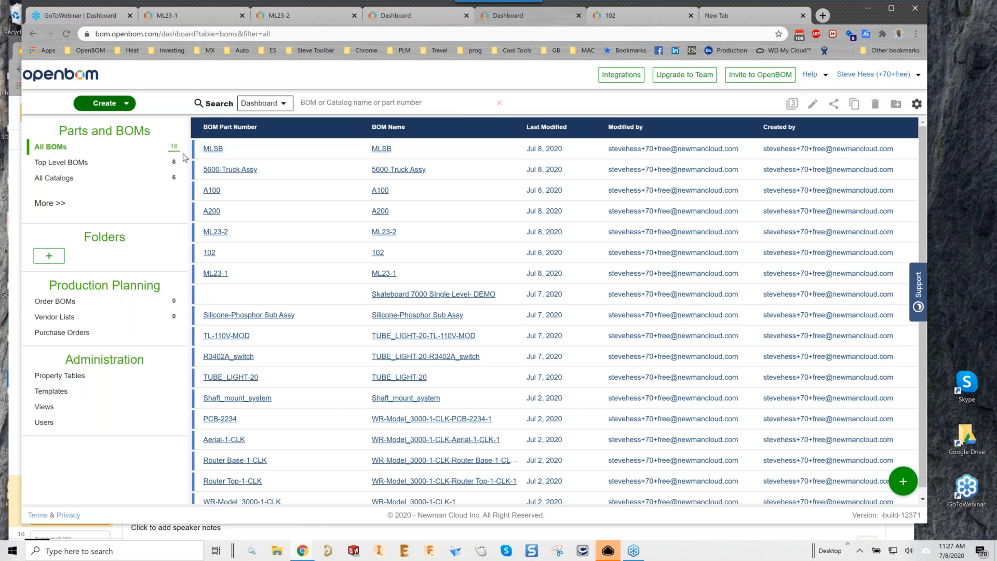
# Import the Webinar 23 - ML BOM Google Sheet as a BOM, with property names in row 1.
pyautogui.click(127, 105)
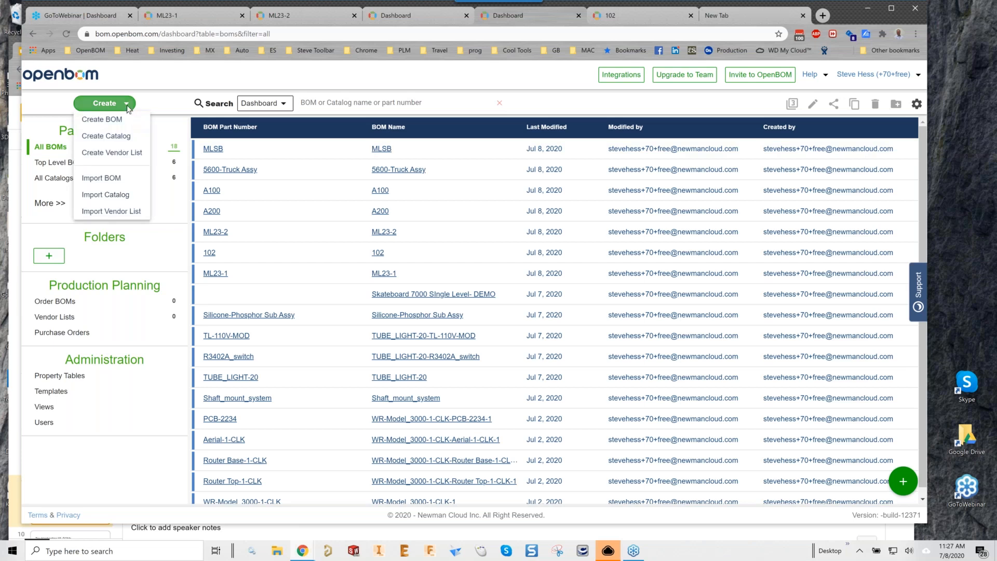
pyautogui.click(102, 179)
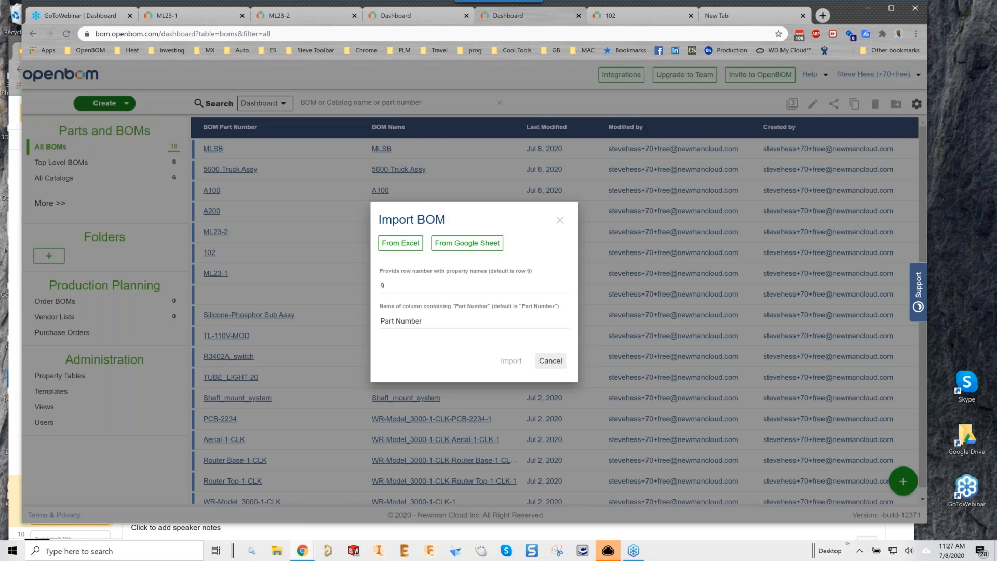
pyautogui.click(466, 243)
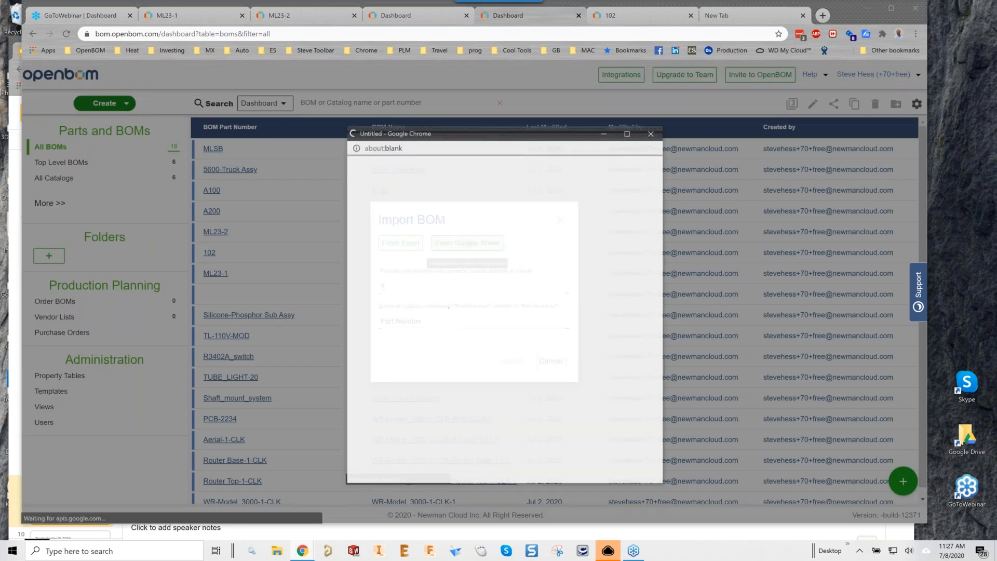
pyautogui.click(495, 334)
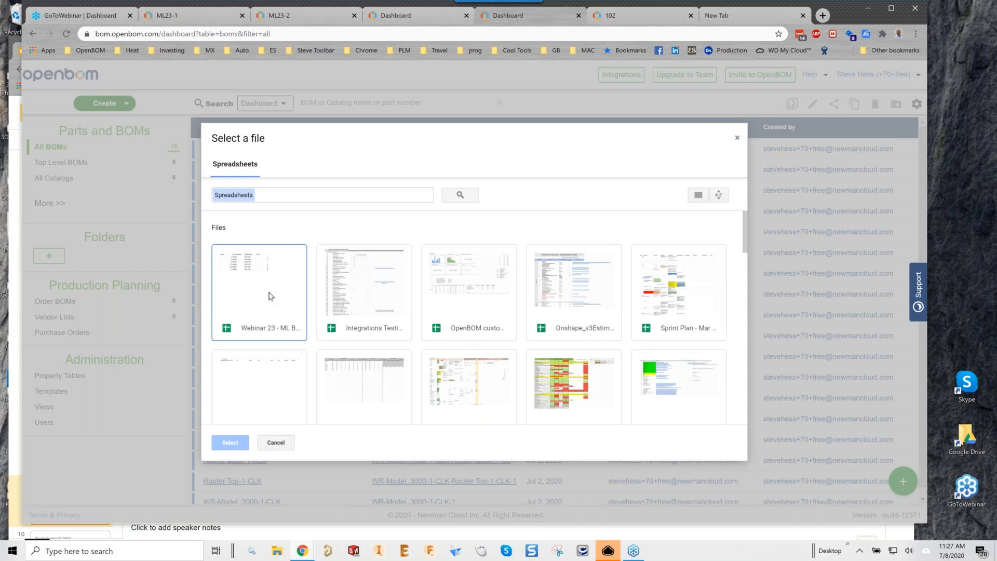
pyautogui.click(269, 295)
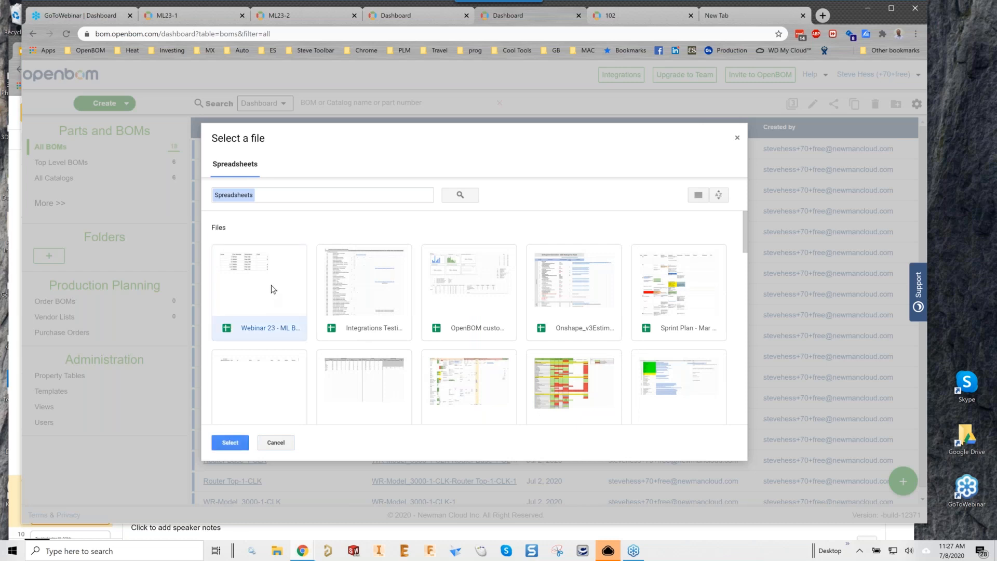
pyautogui.click(231, 443)
pyautogui.click(393, 290)
pyautogui.write('1')
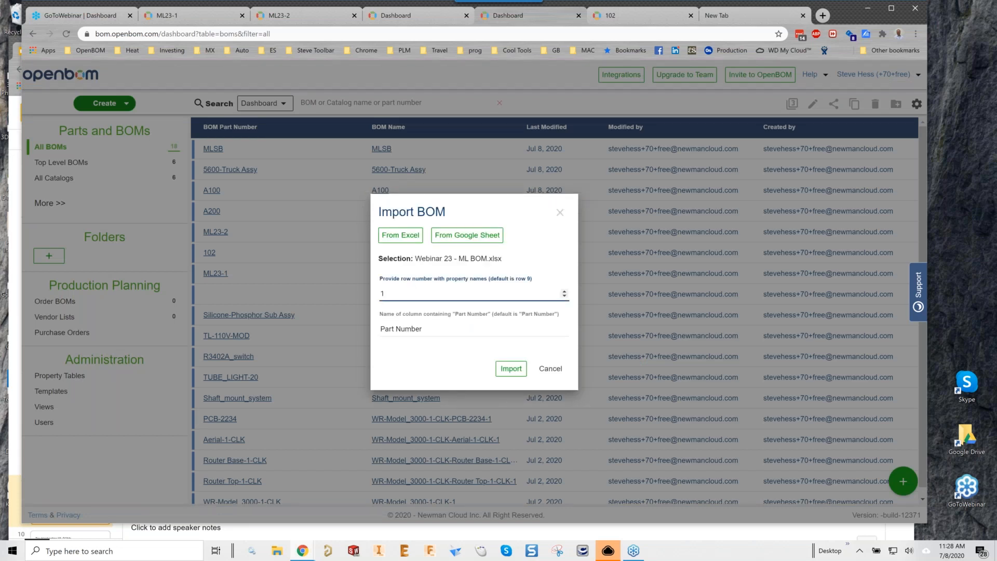
pyautogui.click(500, 370)
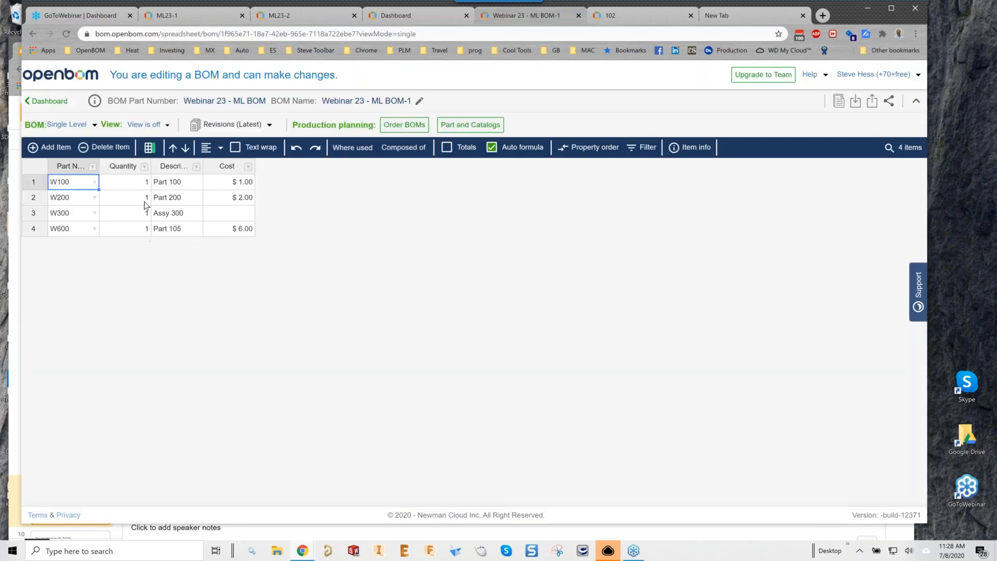
# Show the imported BOM as Multi-Level with Assy 300 expanded, then move to the new browser tab.
pyautogui.click(66, 125)
pyautogui.click(71, 159)
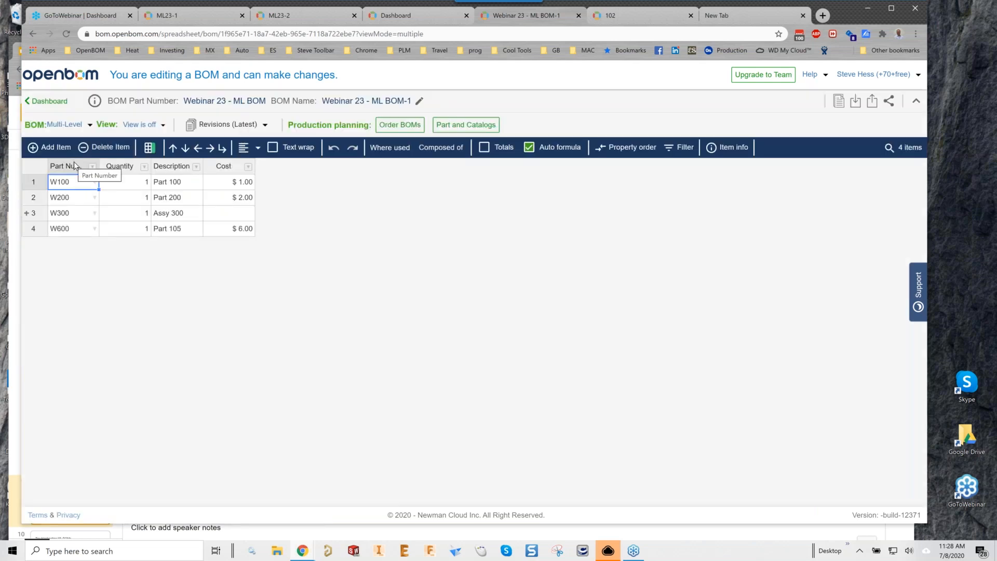
pyautogui.click(25, 214)
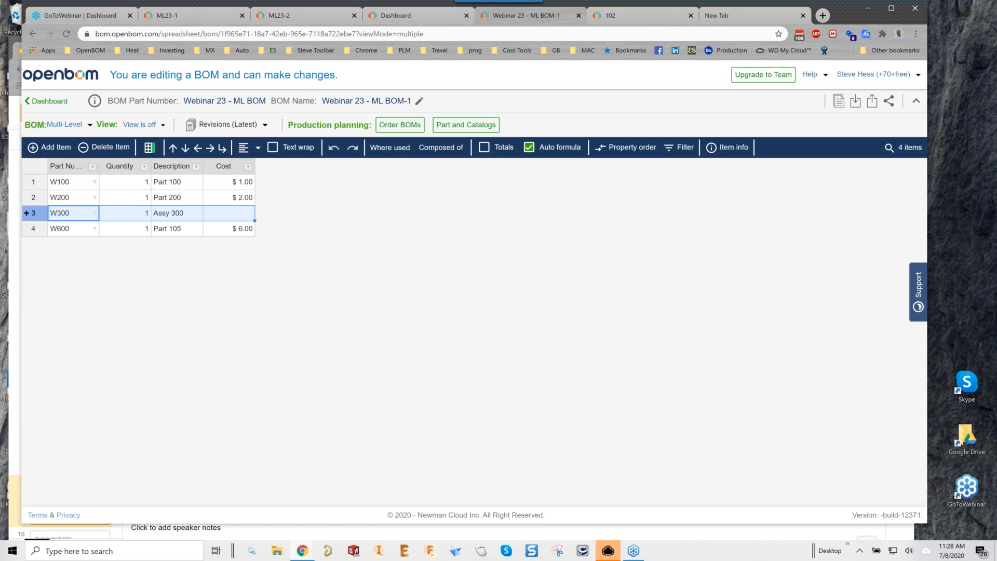
pyautogui.click(26, 213)
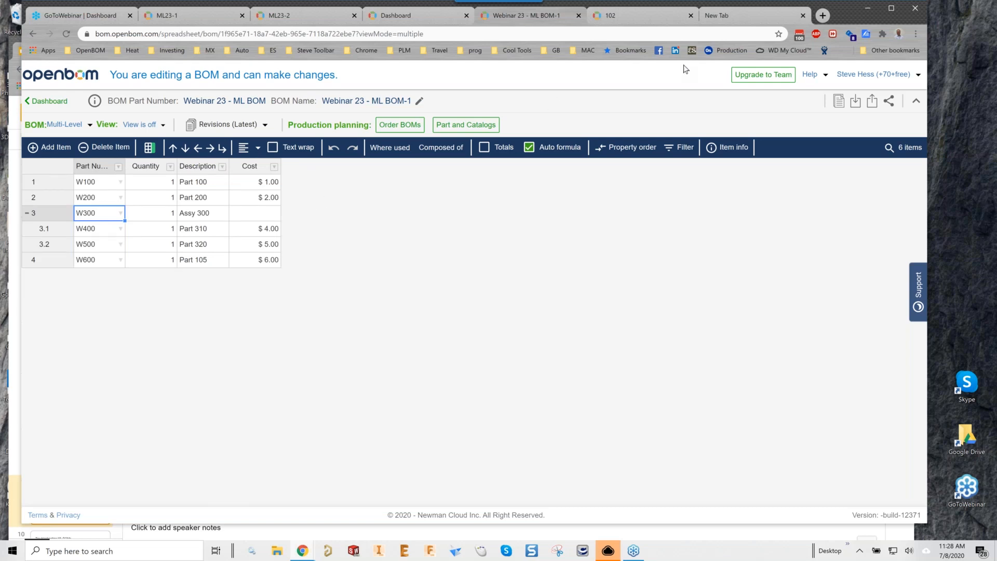
pyautogui.click(769, 19)
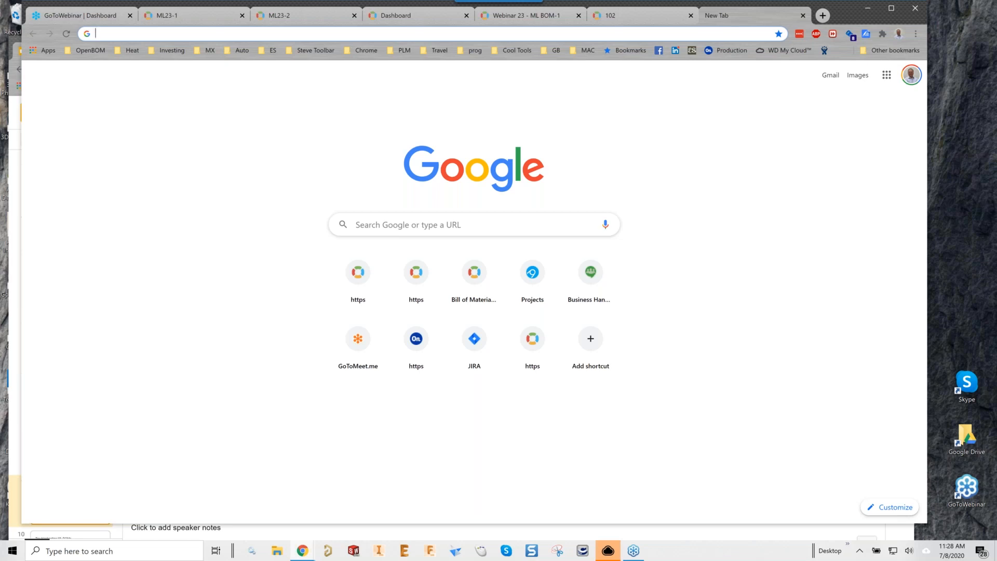
# Open the Webinar 23 - ML BOM Google Sheet from the pasted link.
pyautogui.click(463, 31)
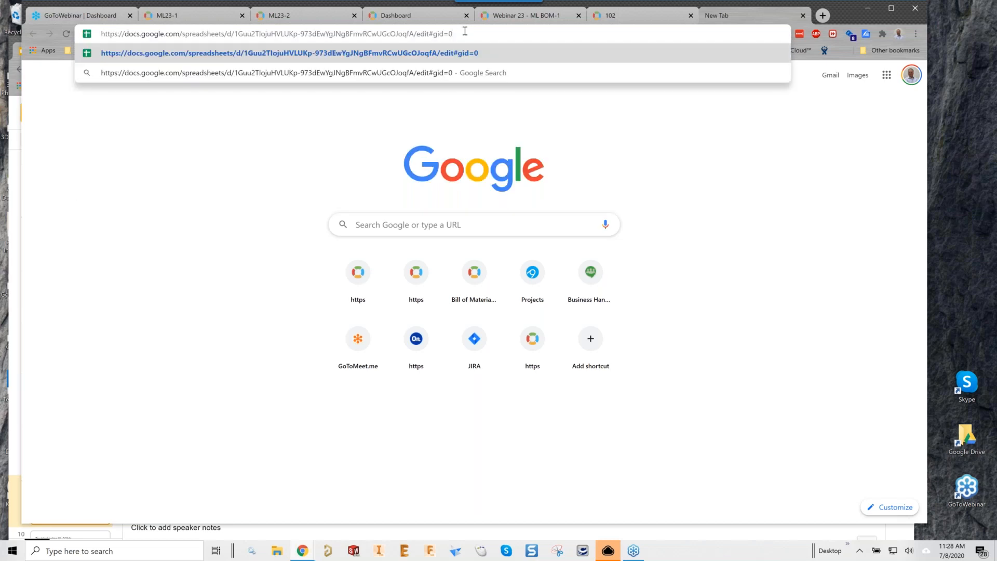
pyautogui.press('Return')
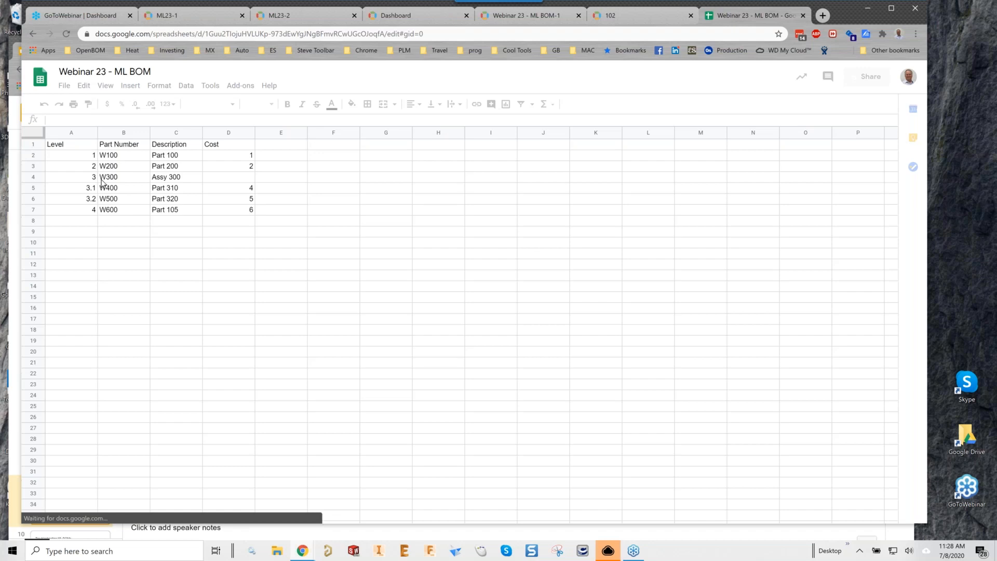
# Compare Level values (W300 at 3, W400 at 3.1, W500 at 3.2), then return to OpenBOM.
pyautogui.click(73, 157)
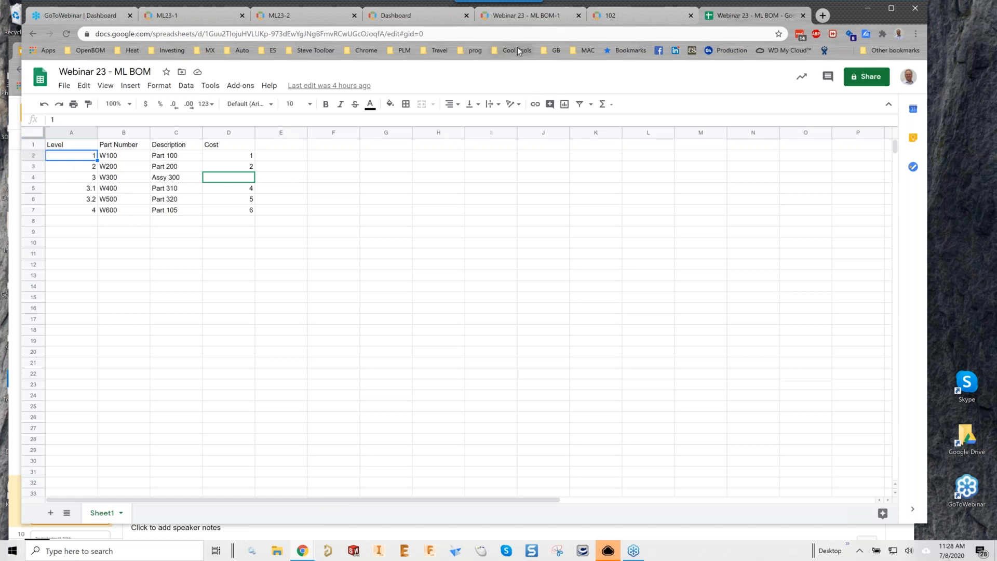
pyautogui.click(110, 178)
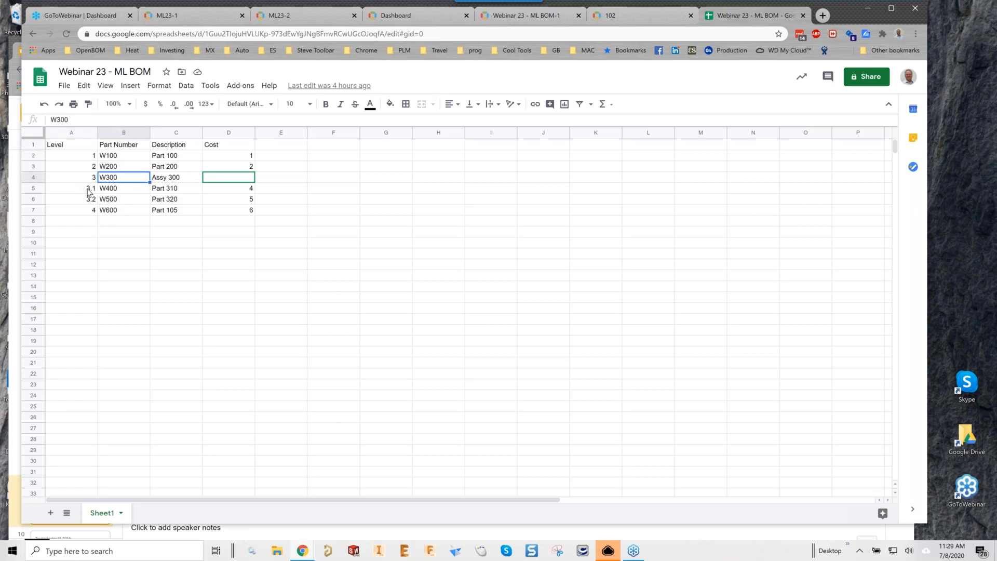
pyautogui.click(107, 193)
pyautogui.press('Down')
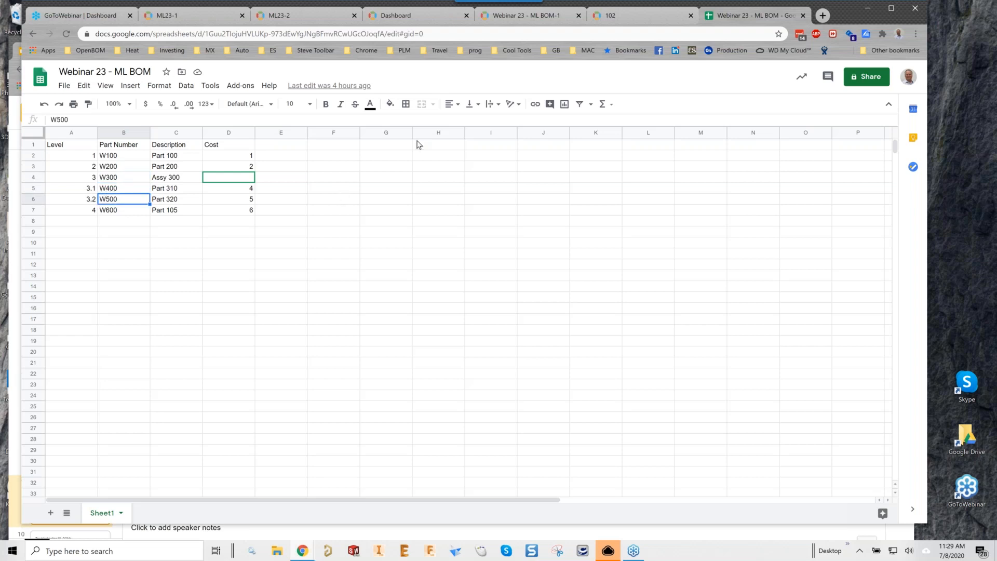
pyautogui.click(523, 21)
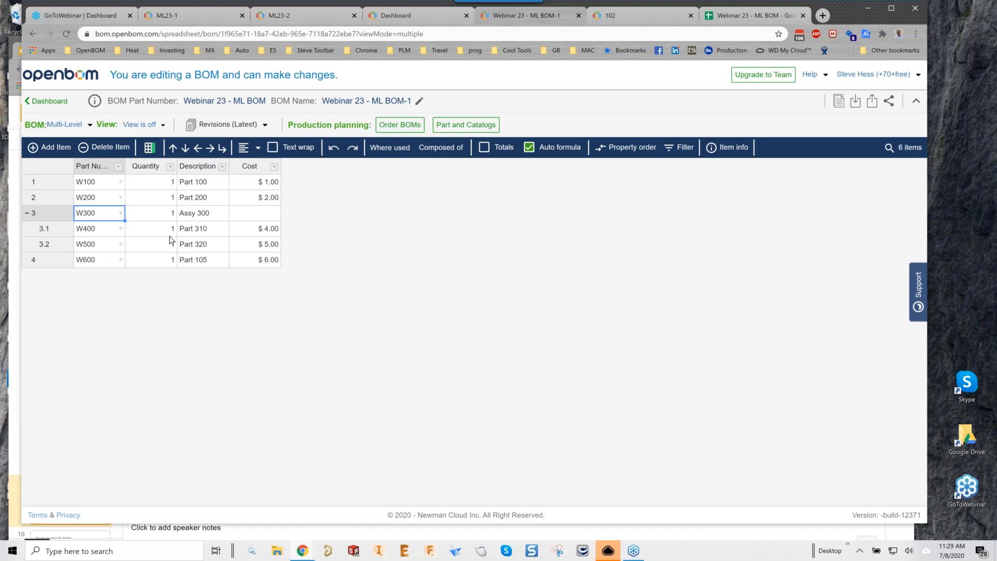
# Present the Webinar #23 - Creating a ML BOM slides full screen in Google Slides.
pyautogui.click(730, 16)
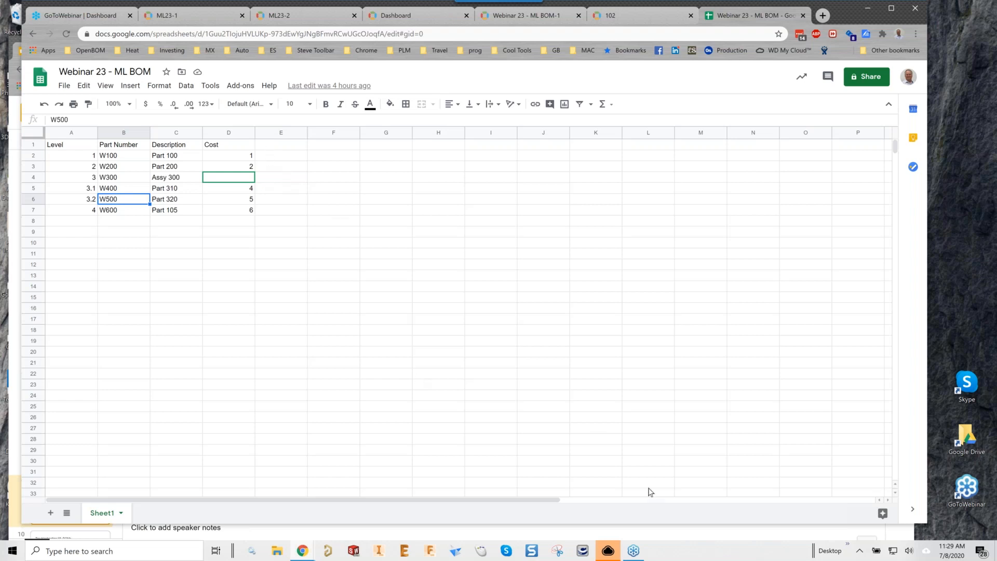
pyautogui.click(679, 530)
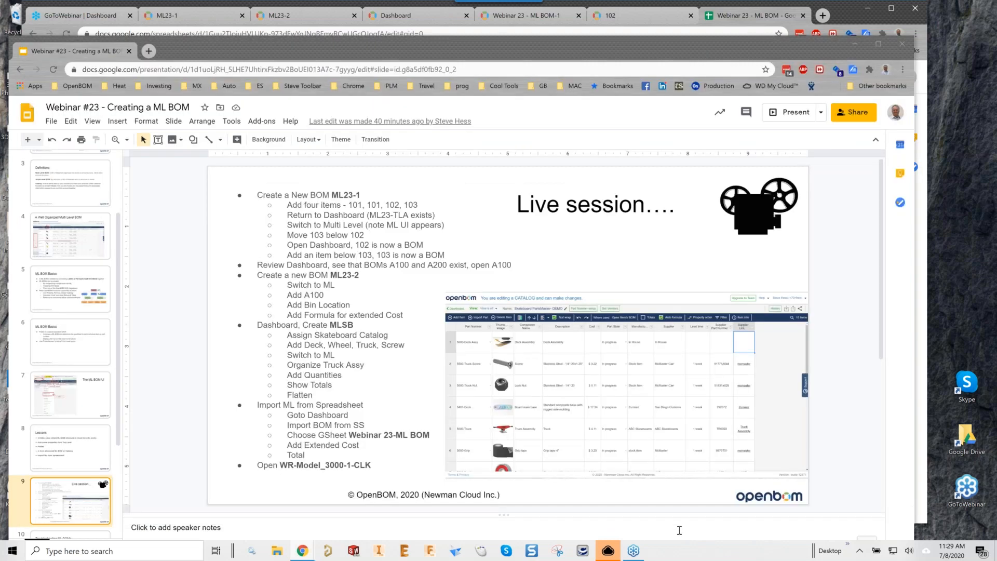
pyautogui.click(786, 121)
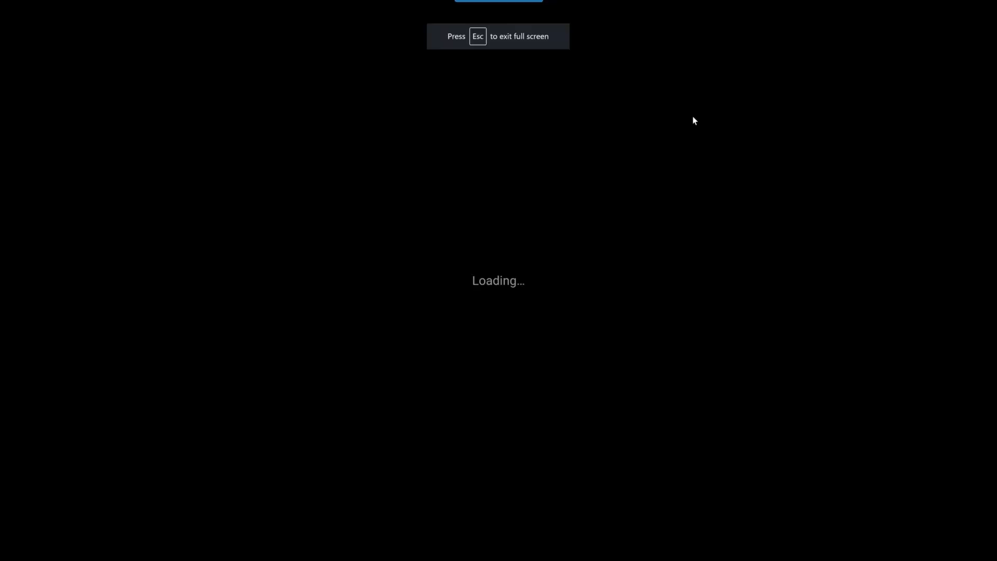